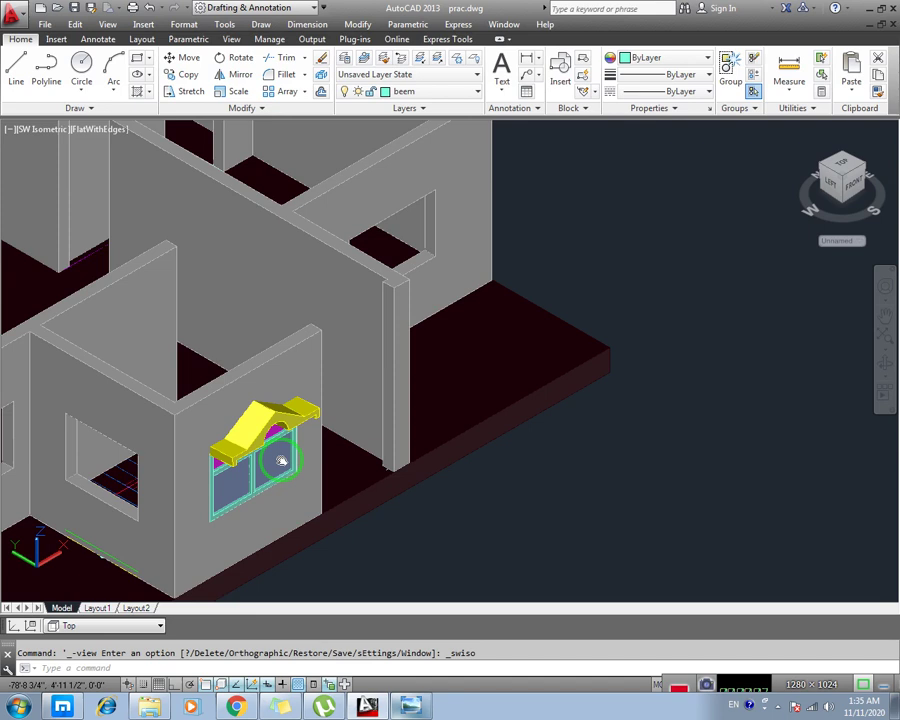
Step: Pan and zoom around the shaded house model
middle_click_drag(282, 460, 272, 424)
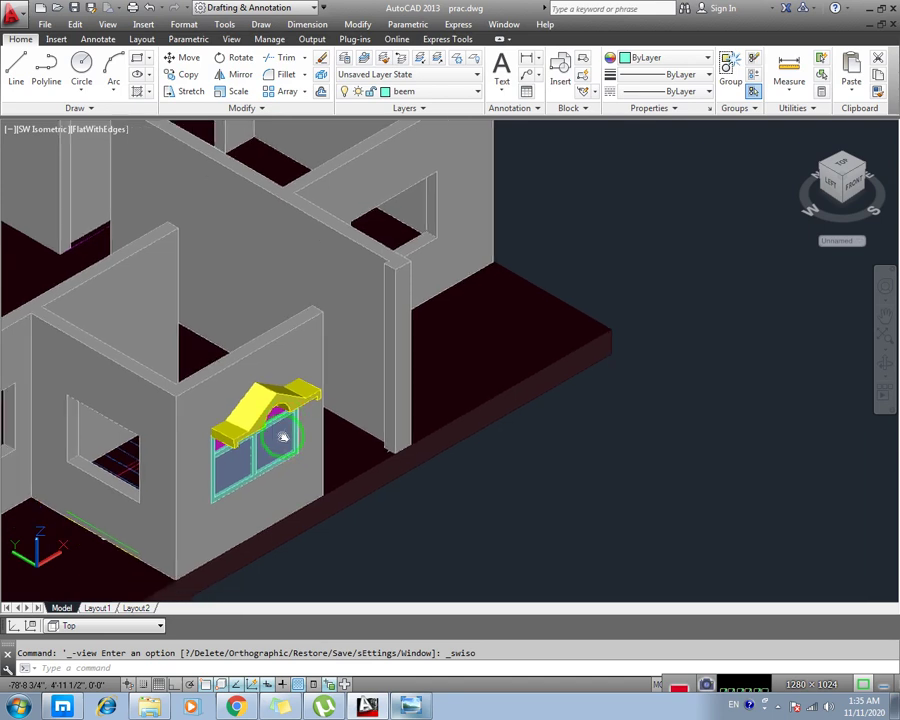
scroll(272, 424, "up", 3)
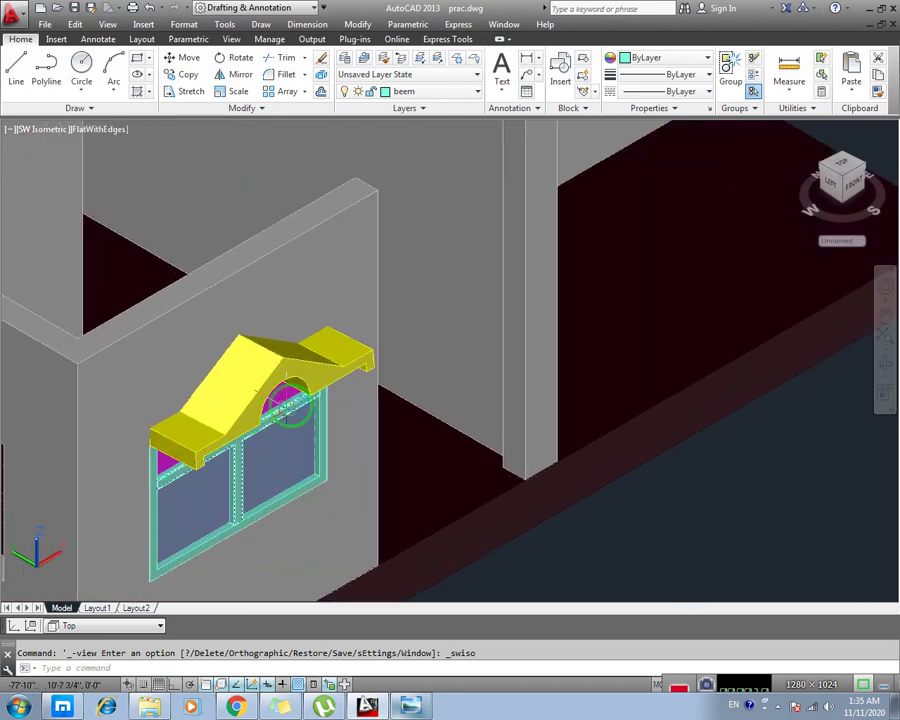
scroll(268, 378, "up", 2)
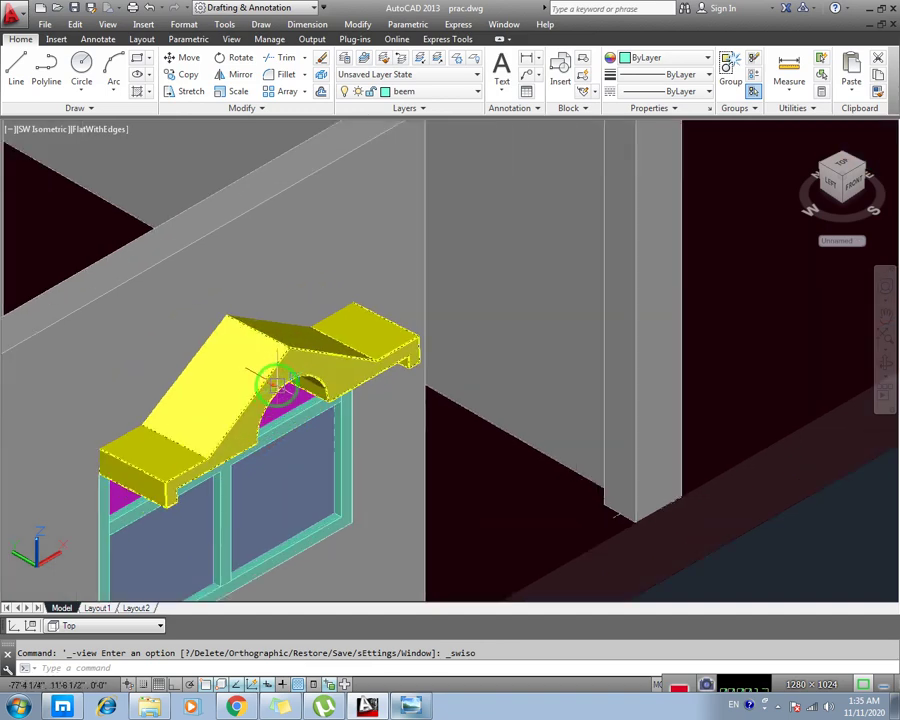
scroll(237, 443, "down", 3)
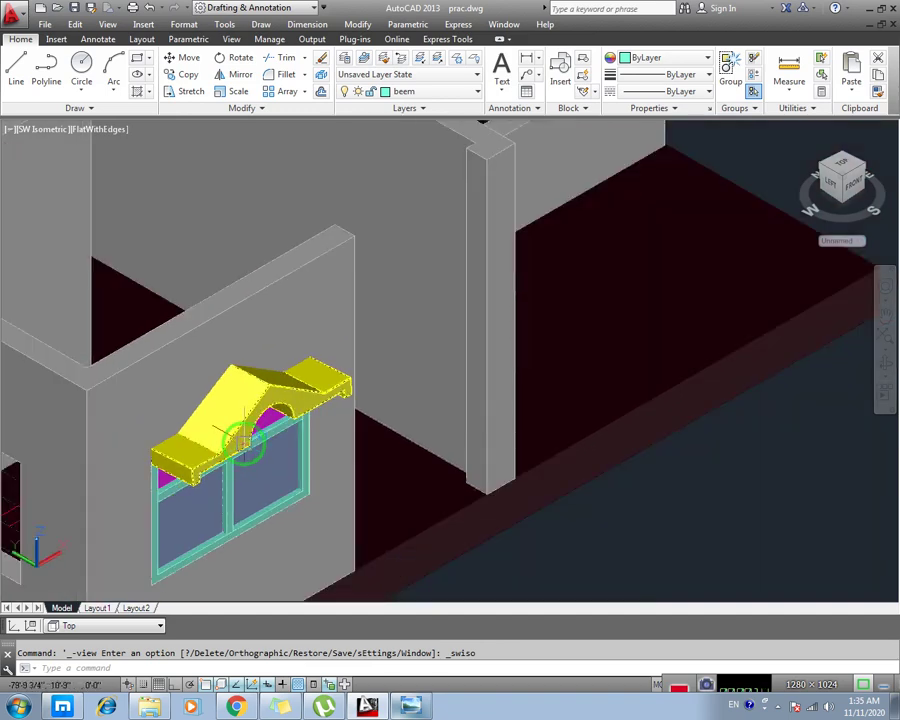
scroll(240, 443, "down", 2)
scroll(349, 432, "down", 3)
scroll(261, 466, "up", 3)
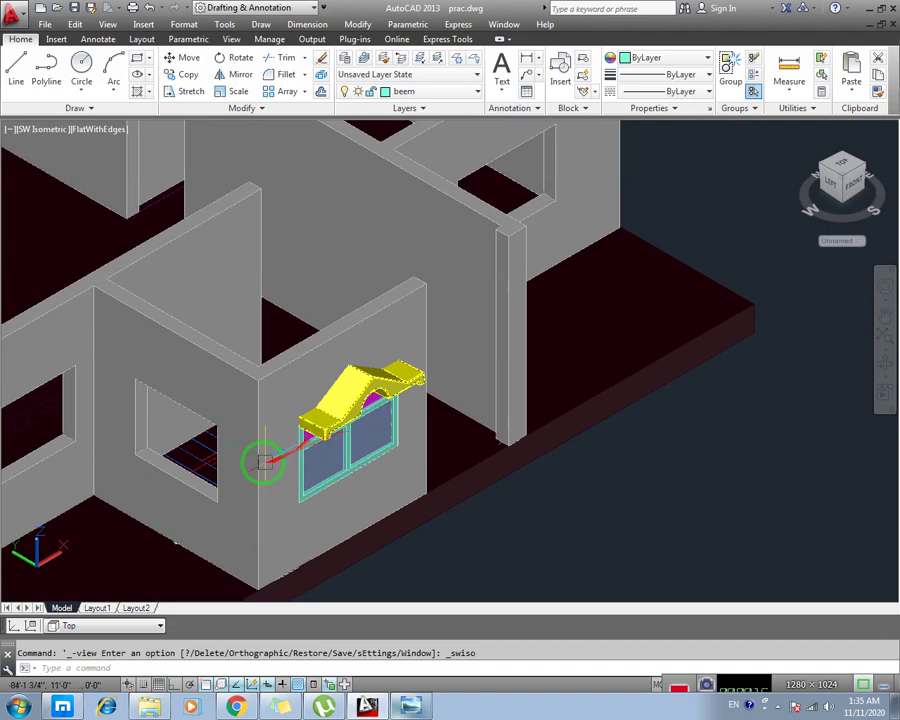
scroll(400, 366, "up", 3)
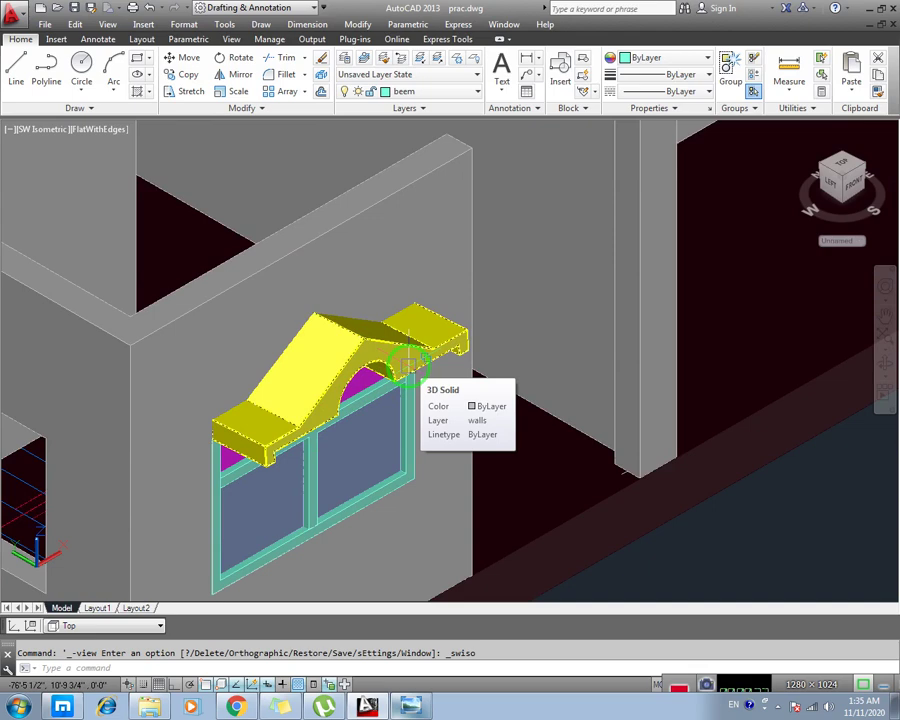
scroll(372, 414, "down", 1)
scroll(343, 402, "up", 2)
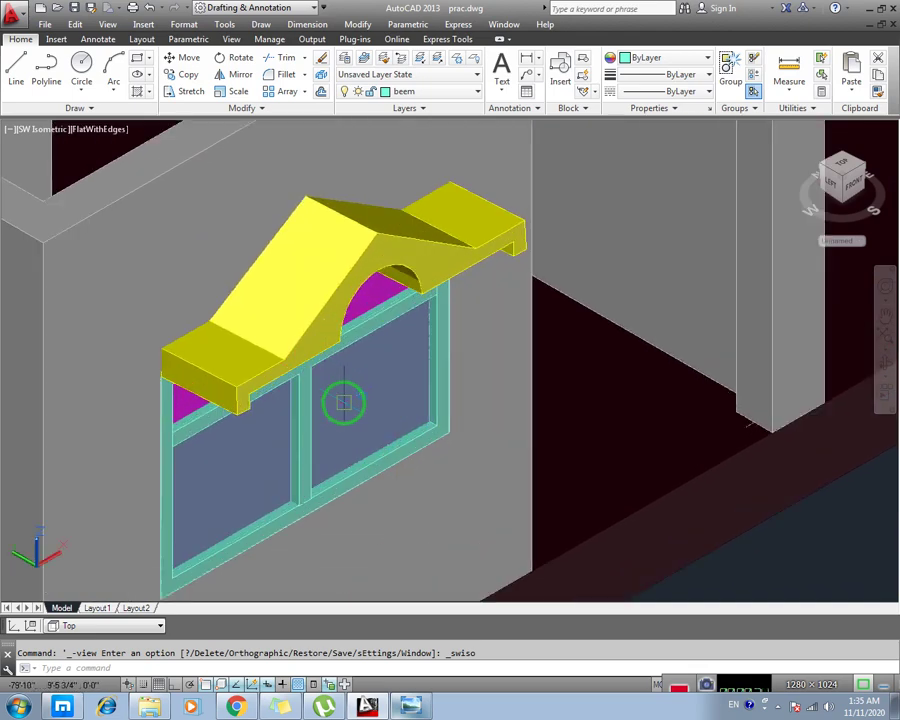
Step: Frame the window below the beam, view the AUTOCAD CAREER channel screenshot, then return to the drawing
middle_click_drag(343, 402, 366, 352)
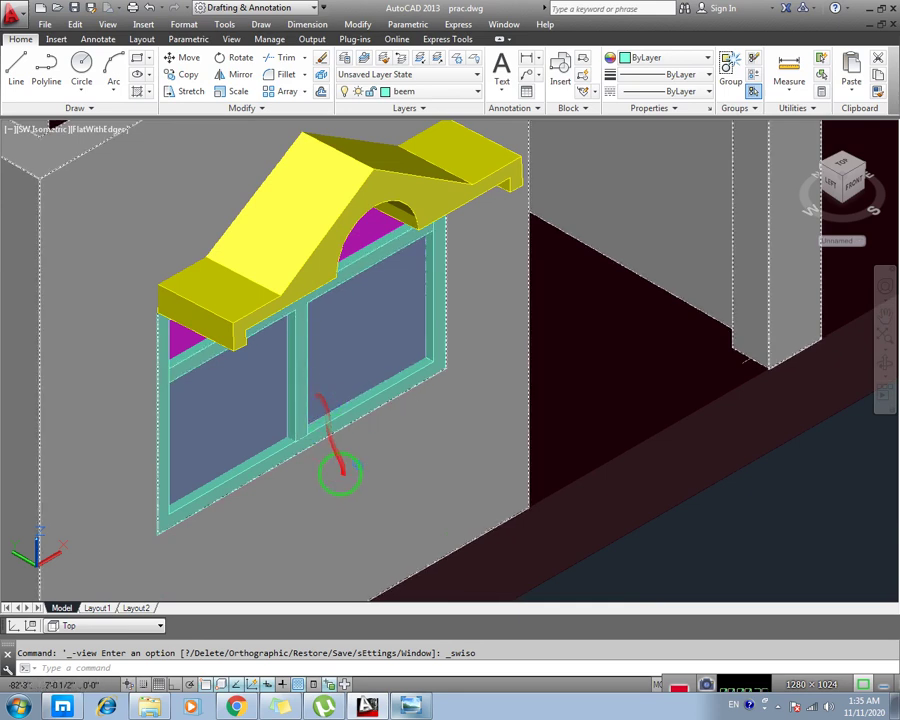
left_click(408, 705)
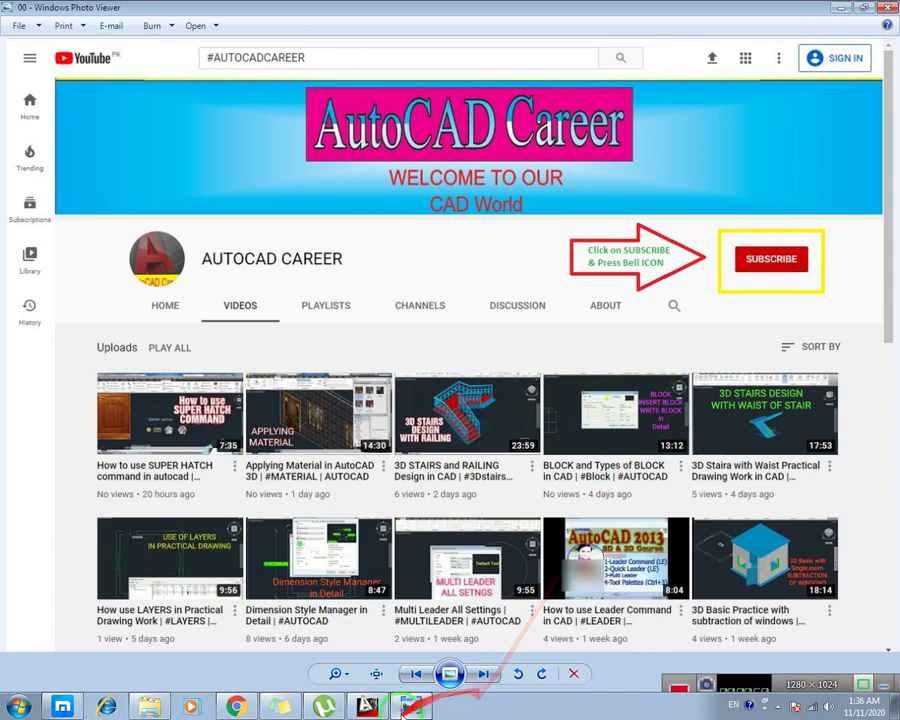
left_click(369, 707)
scroll(355, 425, "down", 5)
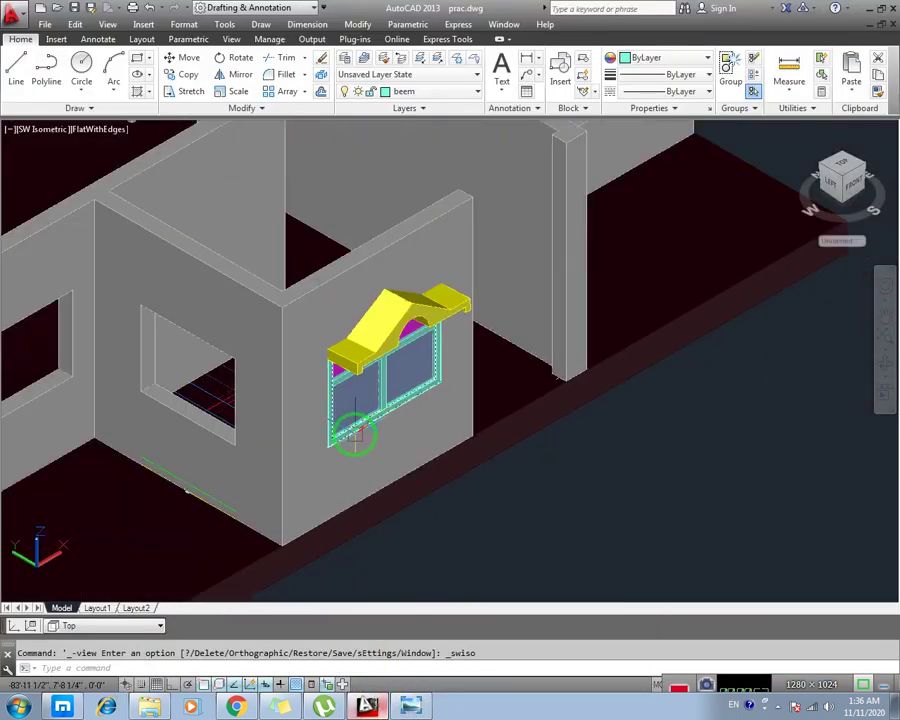
scroll(430, 332, "up", 2)
scroll(376, 356, "up", 2)
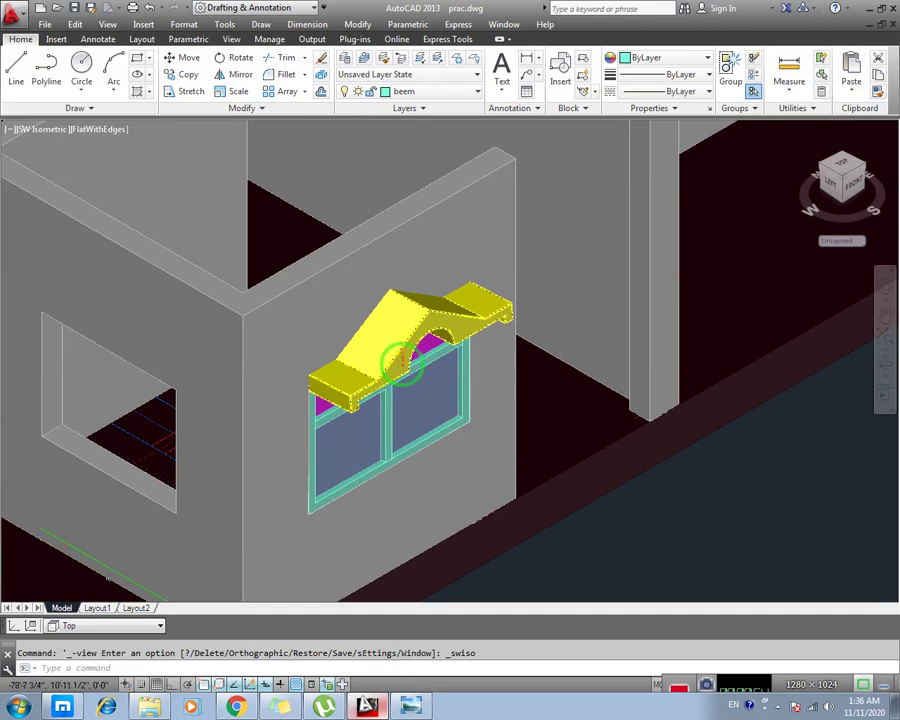
scroll(420, 316, "up", 2)
mouse_move(401, 362)
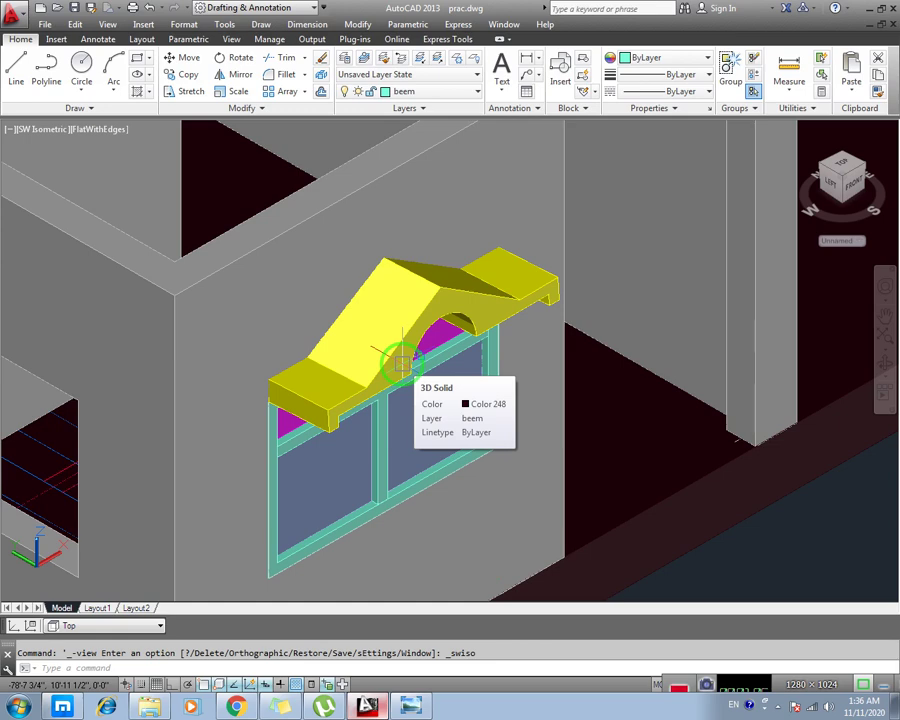
scroll(310, 390, "down", 3)
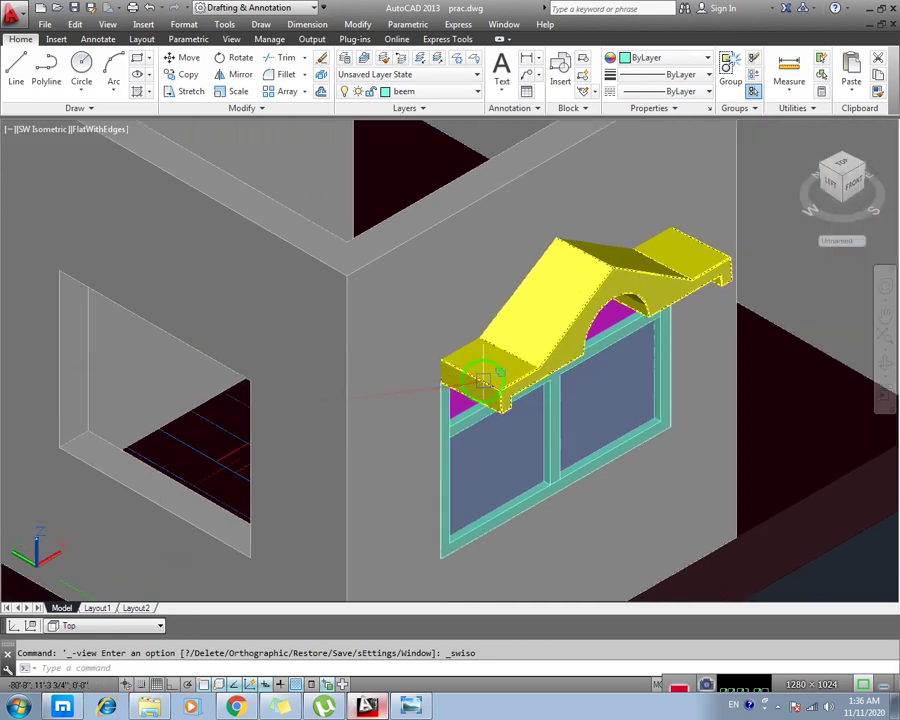
scroll(397, 376, "down", 1)
scroll(397, 376, "down", 1)
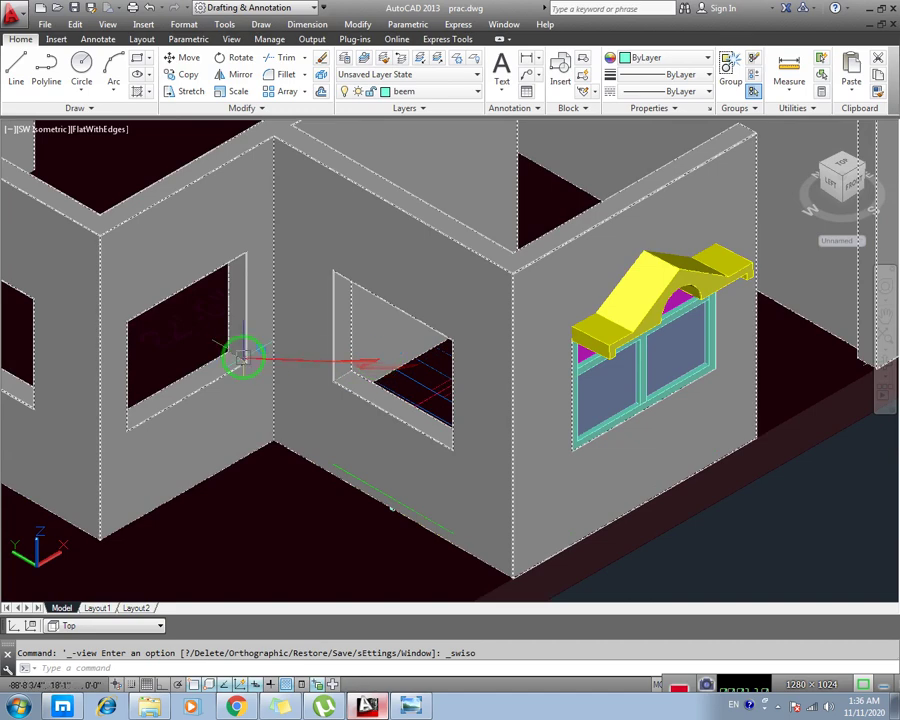
scroll(301, 374, "up", 1)
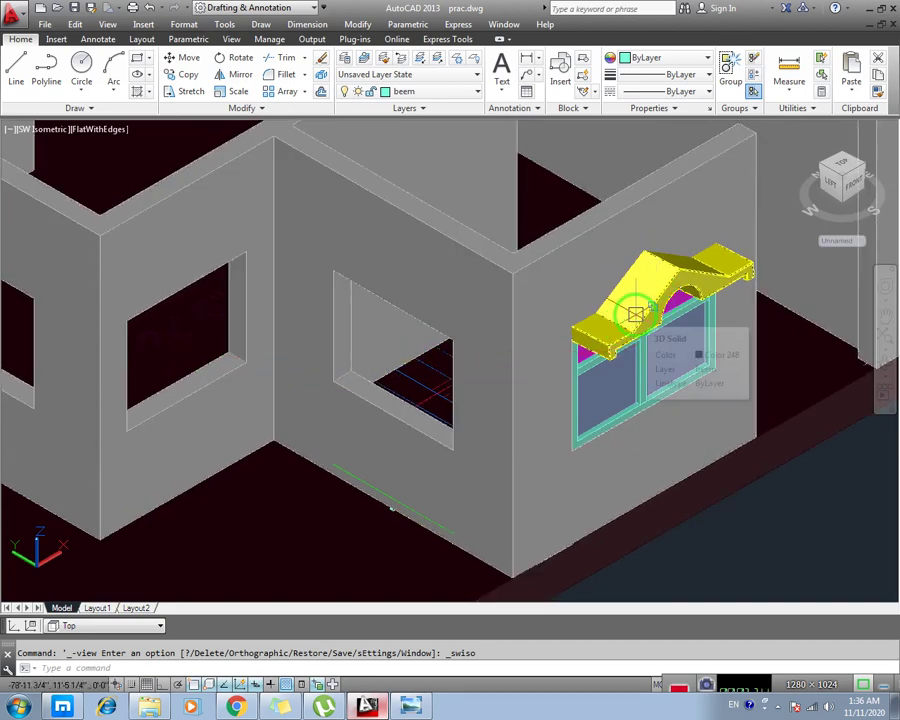
middle_click_drag(632, 310, 455, 340)
scroll(478, 355, "up", 1)
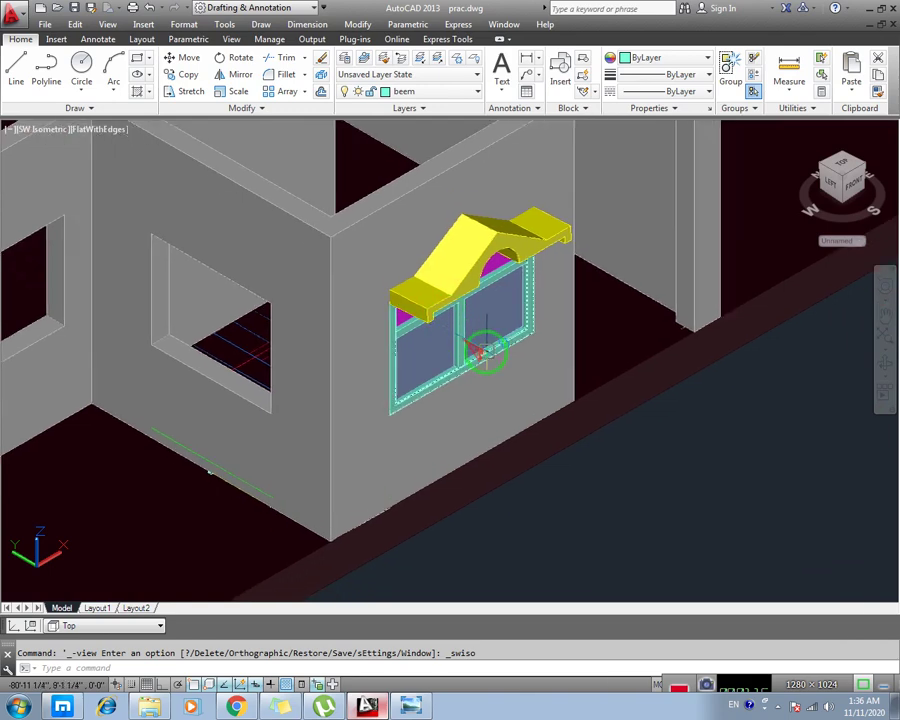
scroll(460, 342, "up", 1)
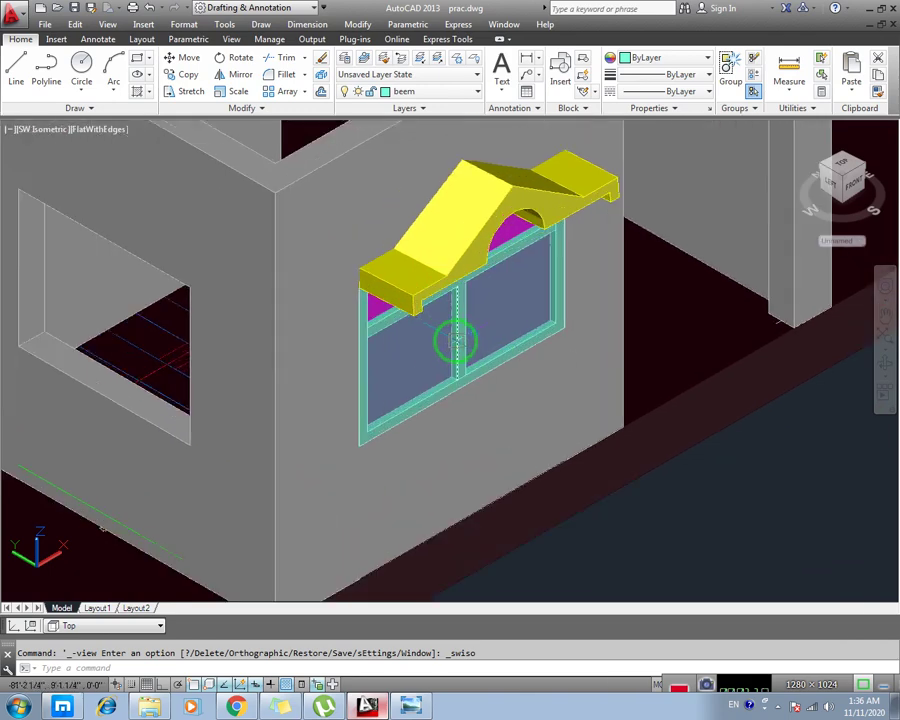
scroll(460, 345, "down", 3)
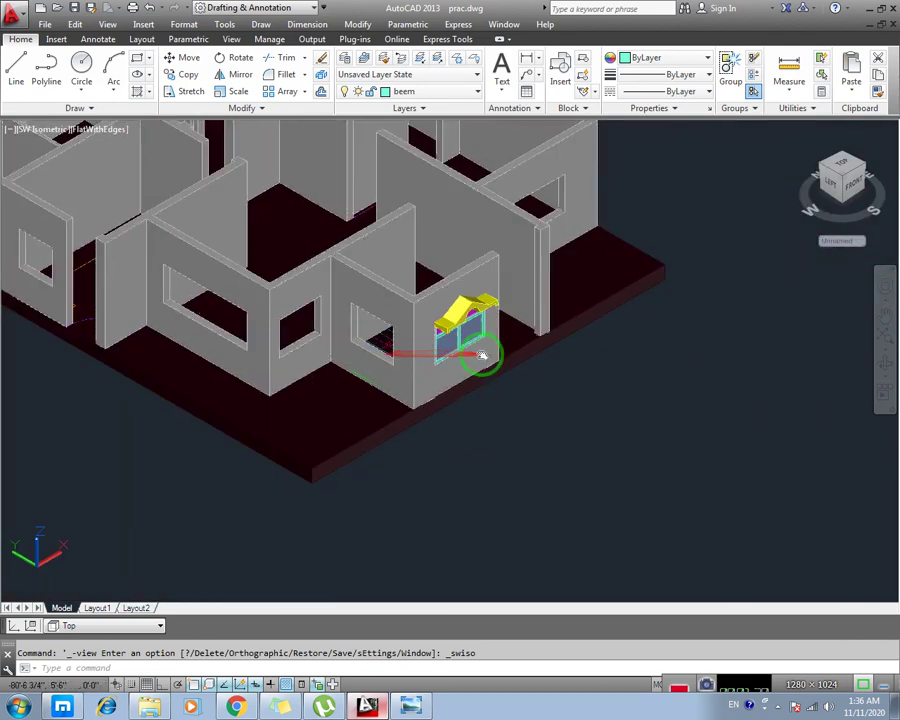
middle_click_drag(481, 355, 392, 327)
scroll(209, 311, "down", 2)
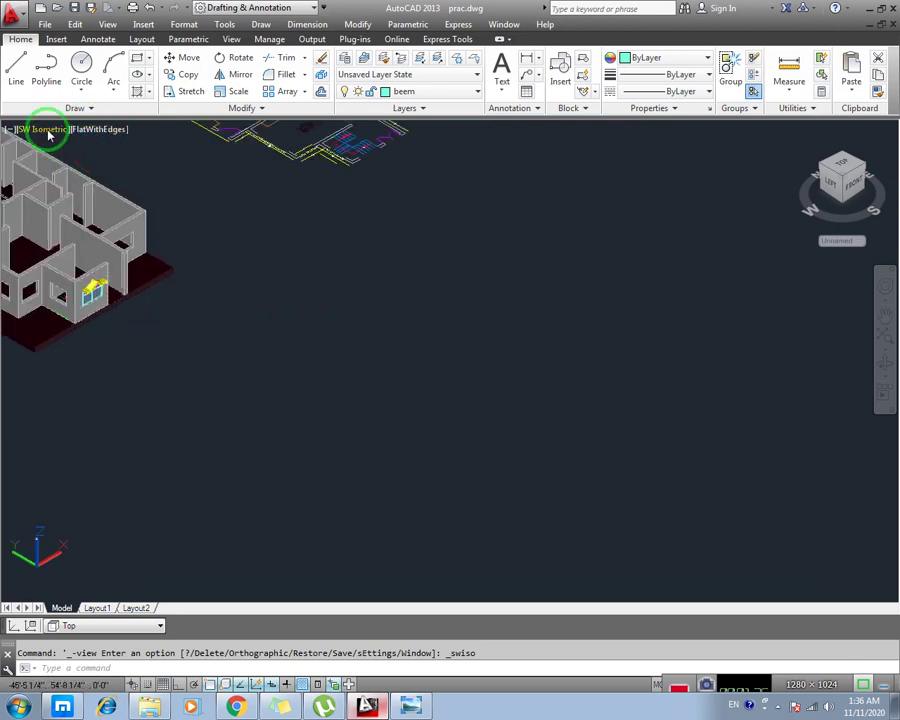
Step: Switch the viewport to the Top plan view centred on the staircase
left_click(47, 132)
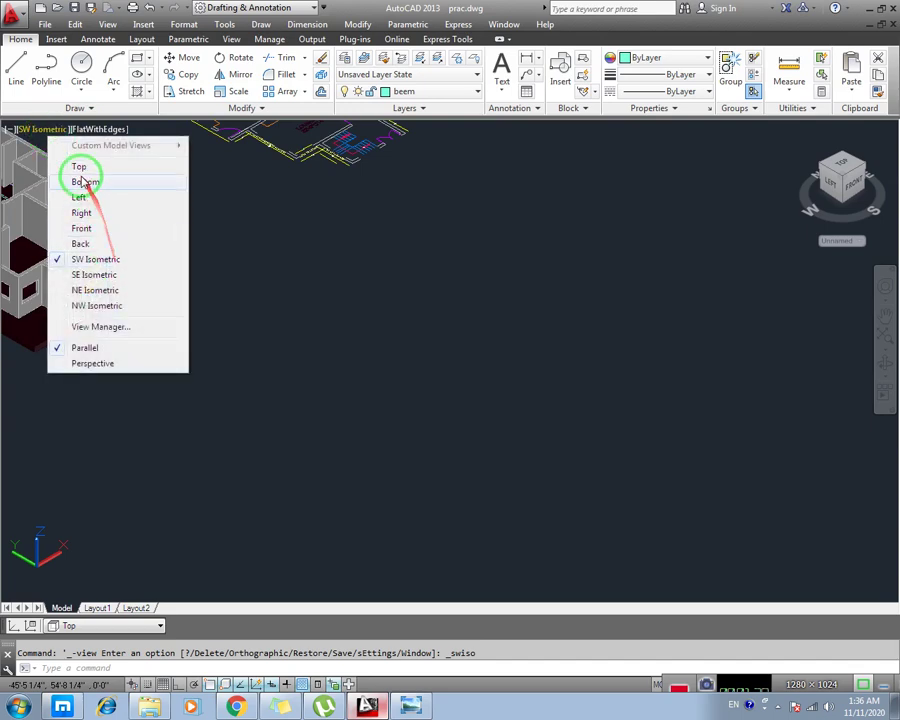
left_click(80, 168)
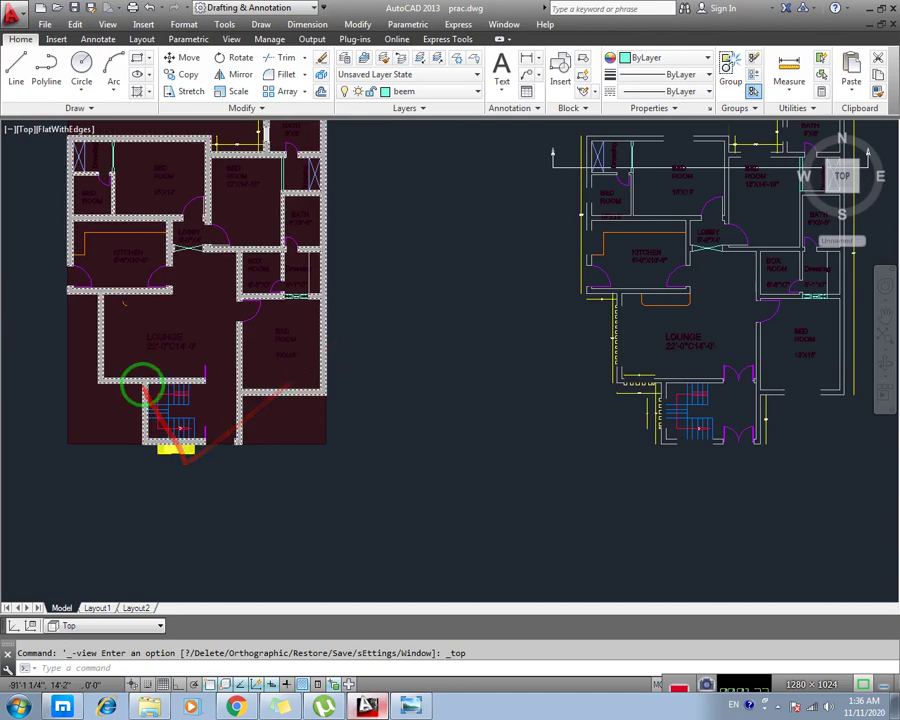
scroll(141, 382, "up", 5)
middle_click_drag(352, 297, 366, 358)
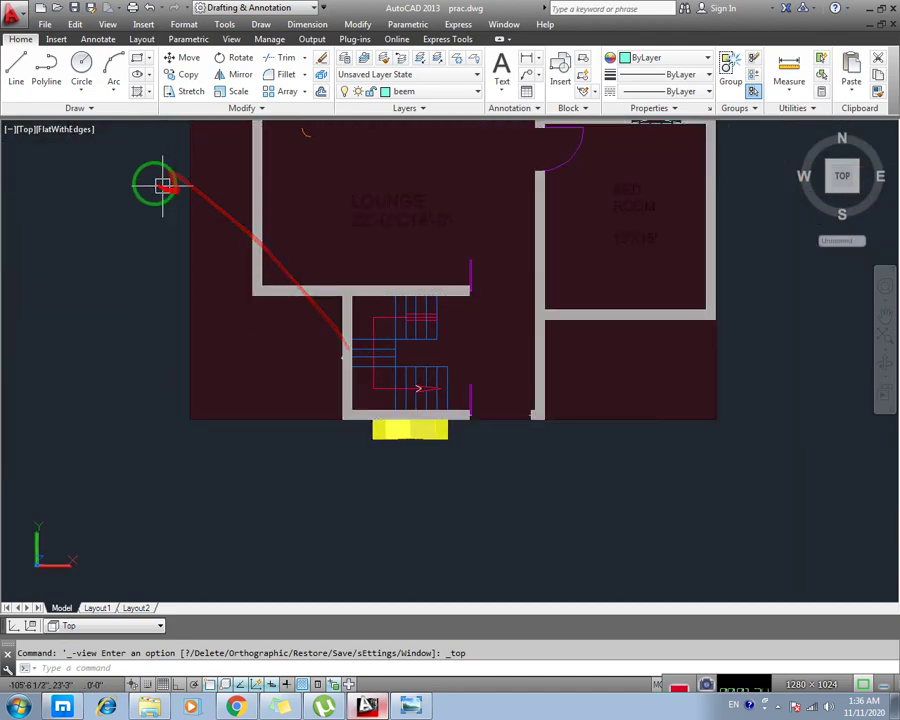
Step: Change the visual style to 2D Wireframe and pan toward the stair area
left_click(84, 138)
left_click(116, 162)
scroll(368, 384, "up", 2)
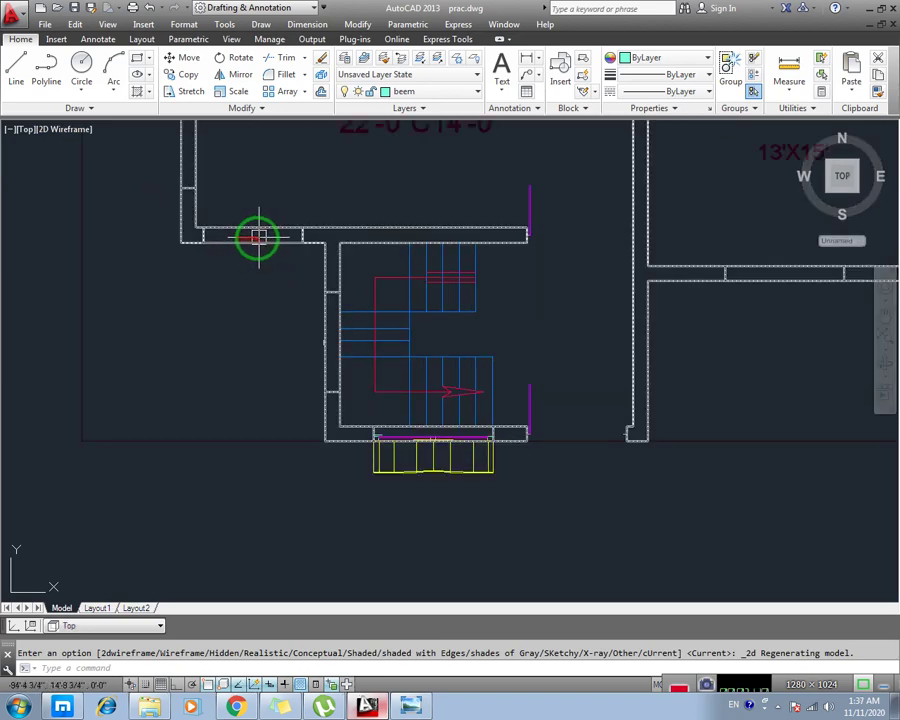
scroll(456, 358, "down", 5)
scroll(446, 358, "down", 2)
middle_click_drag(446, 358, 252, 342)
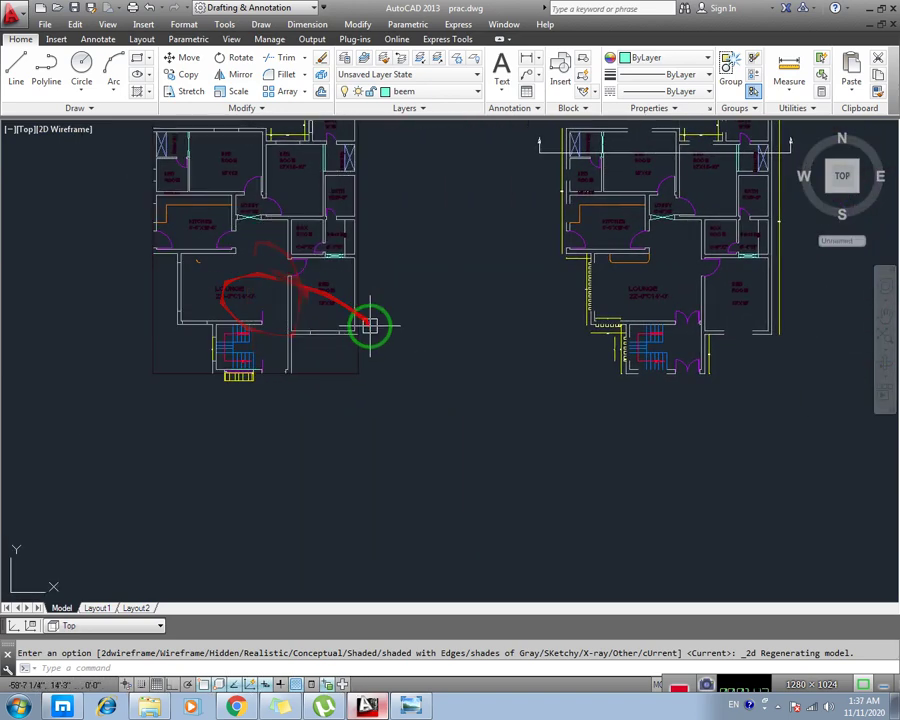
middle_click_drag(368, 322, 370, 372)
middle_click_drag(567, 296, 368, 285)
scroll(368, 285, "up", 2)
scroll(396, 368, "up", 4)
Step: Zoom in on the stair plan next to the 5' vertical dimension
scroll(374, 325, "up", 2)
scroll(369, 313, "up", 2)
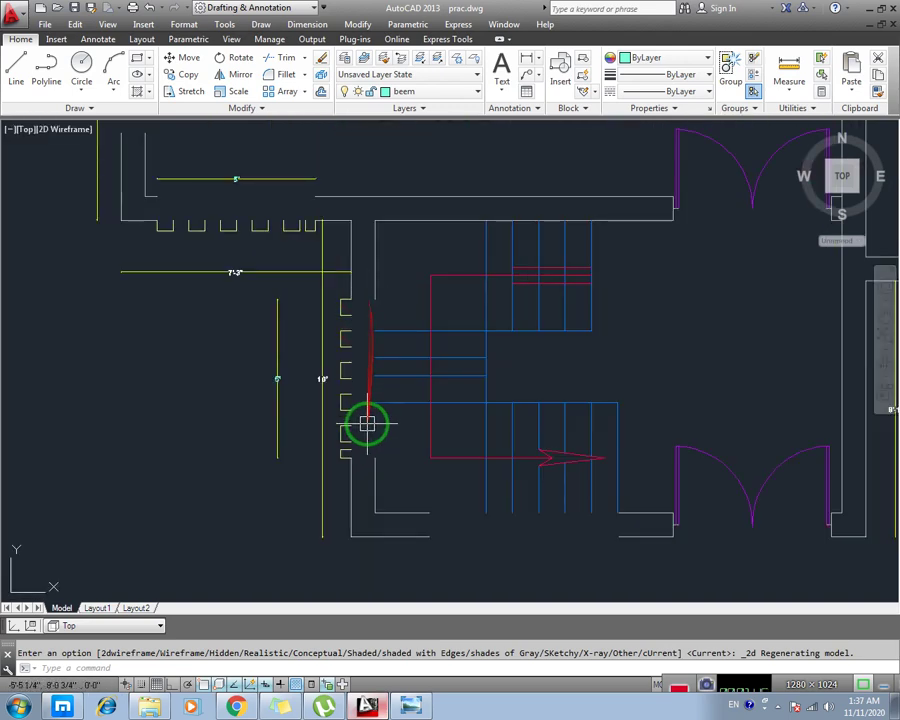
middle_click_drag(249, 219, 275, 261)
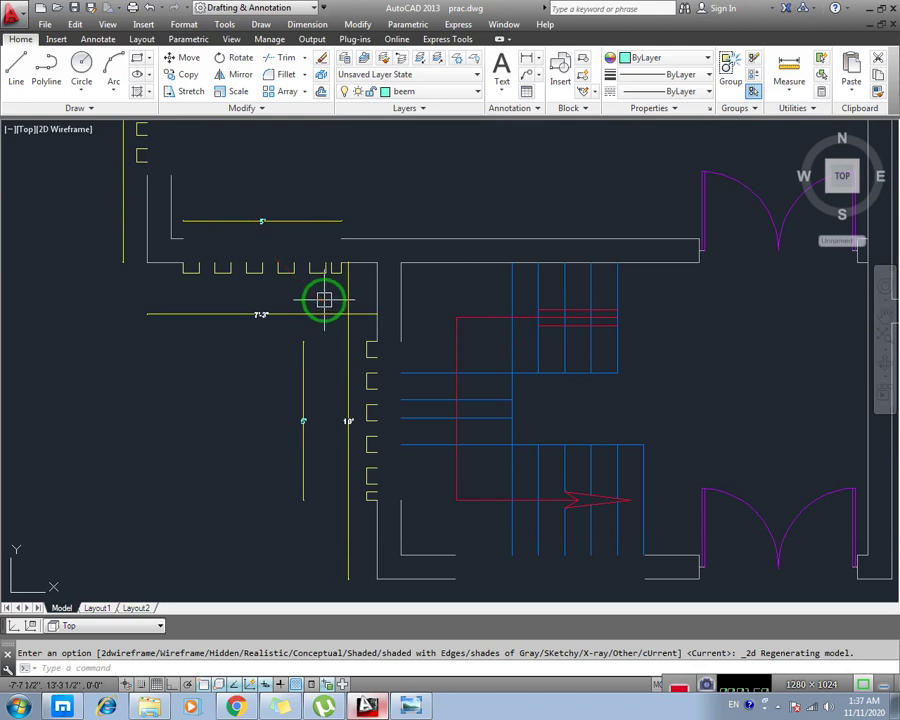
scroll(223, 255, "up", 2)
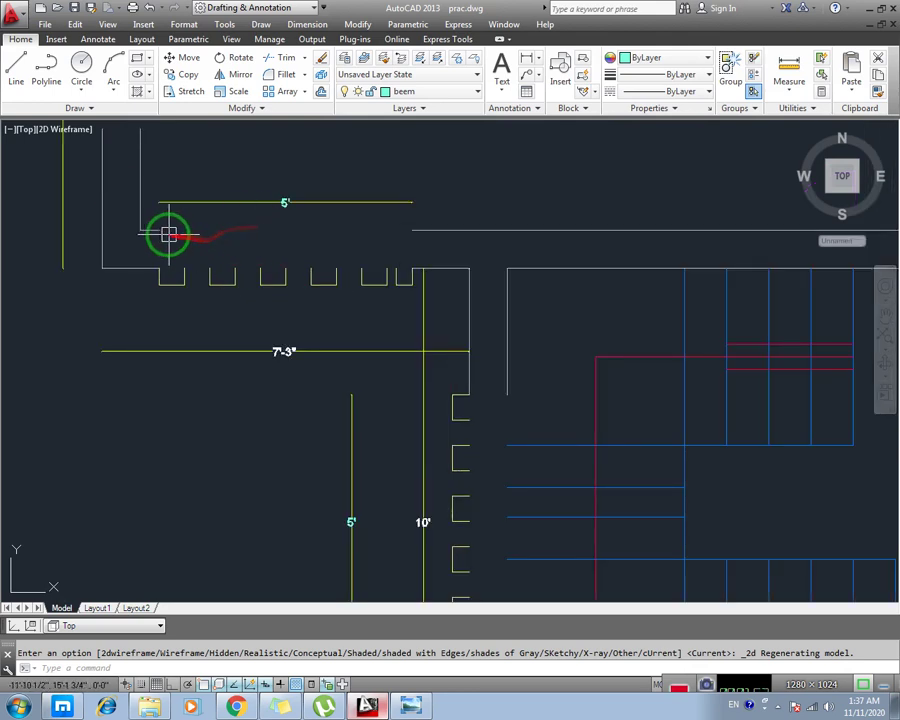
scroll(265, 220, "up", 2)
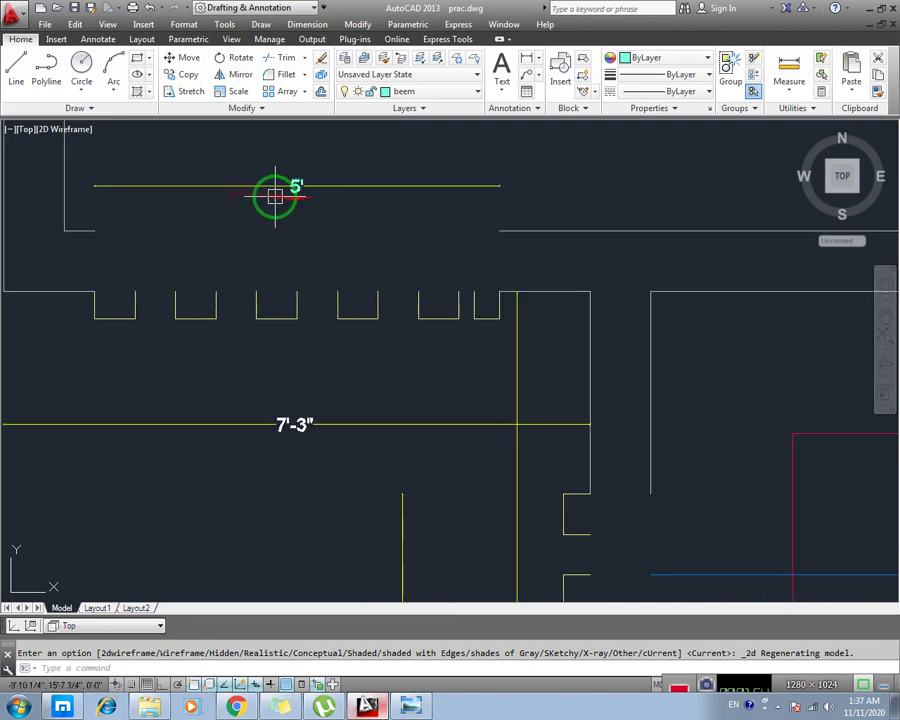
scroll(285, 225, "down", 3)
scroll(360, 220, "up", 2)
scroll(400, 245, "up", 2)
middle_click_drag(403, 250, 185, 254)
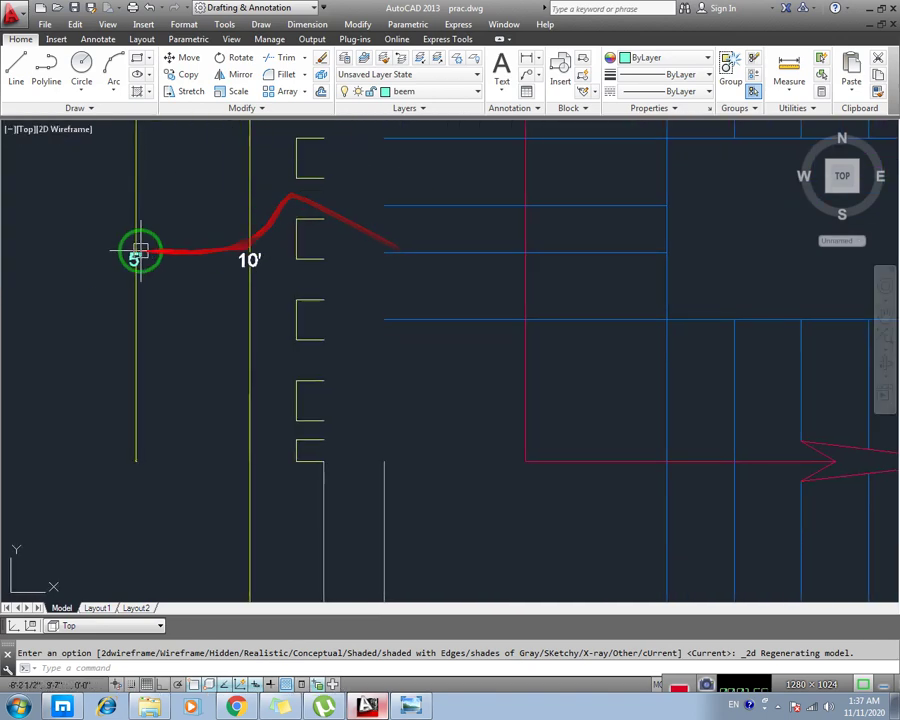
scroll(134, 254, "down", 3)
left_click(161, 241)
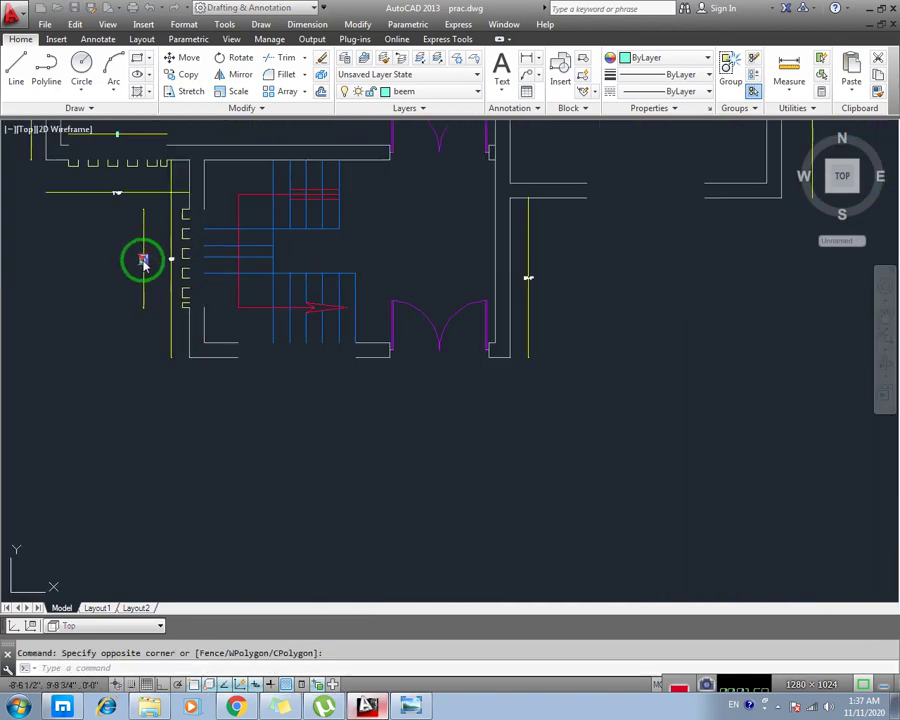
Step: Exit the 5' dimension text editor without saving changes and start DIMALIGNED with DAL
double_click(140, 256)
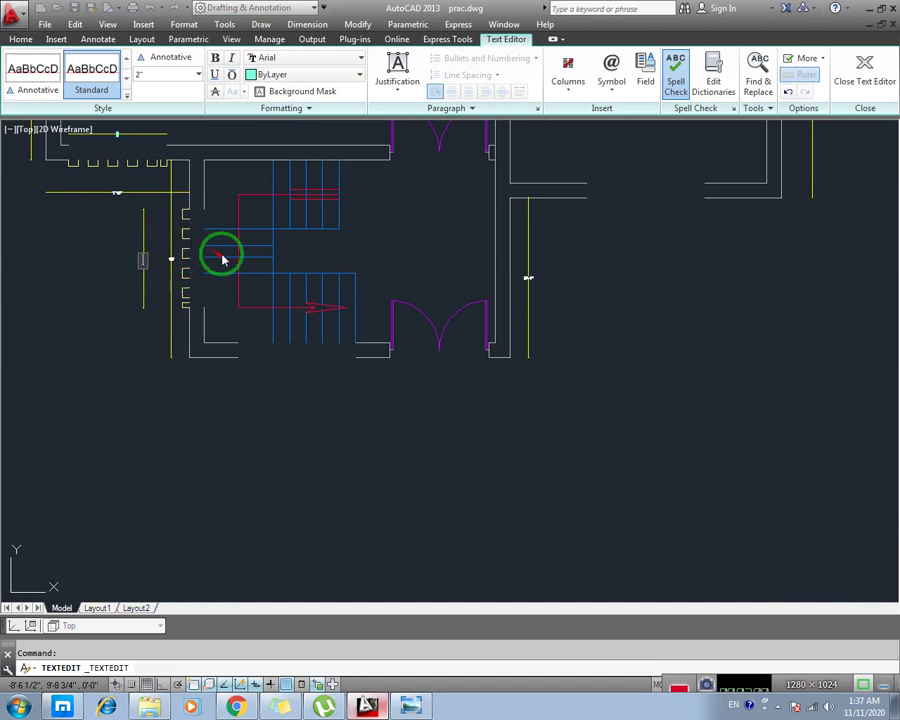
key("Escape")
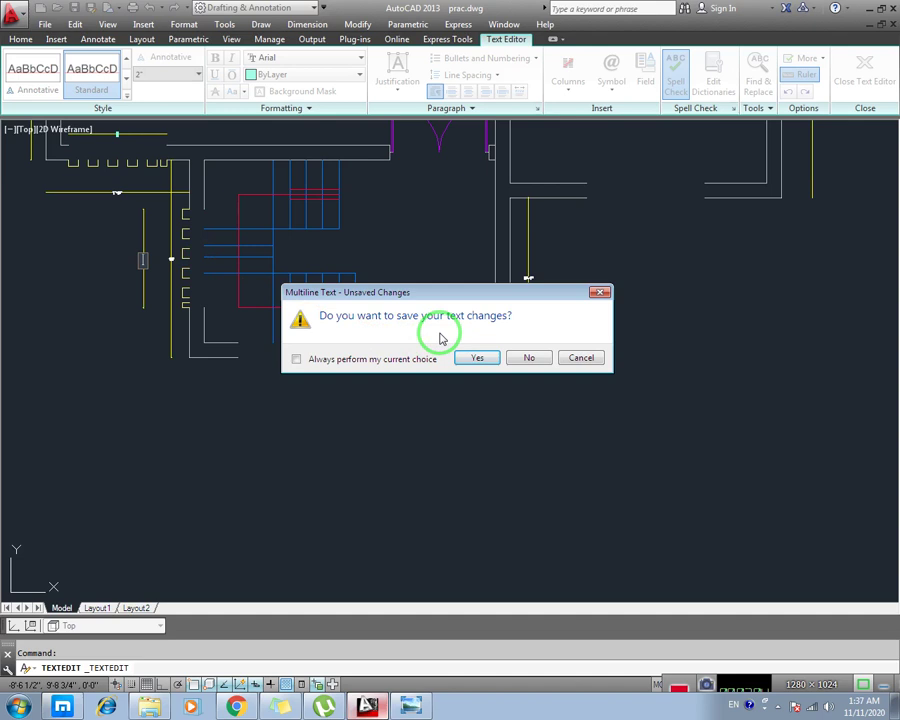
key("Return")
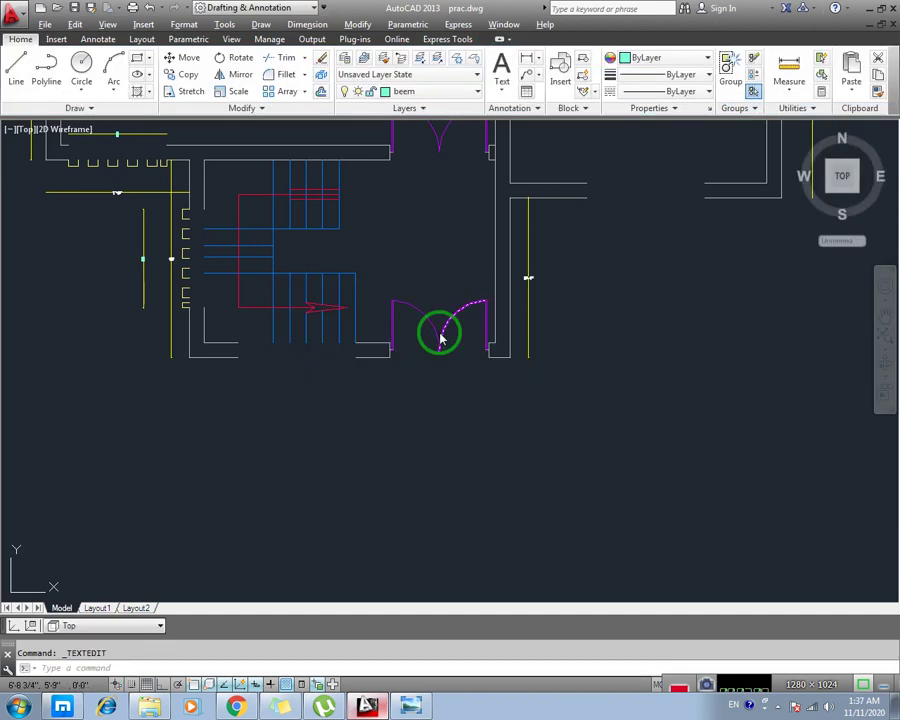
type("DAL")
key("Return")
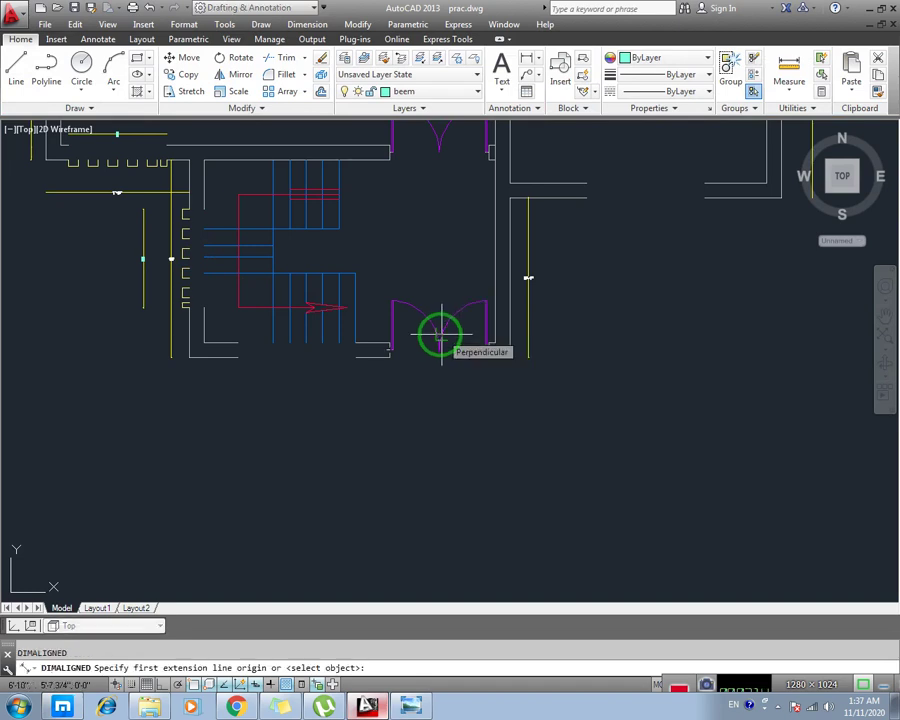
Step: Place a 5' aligned dimension along the stair wall
left_click(200, 210)
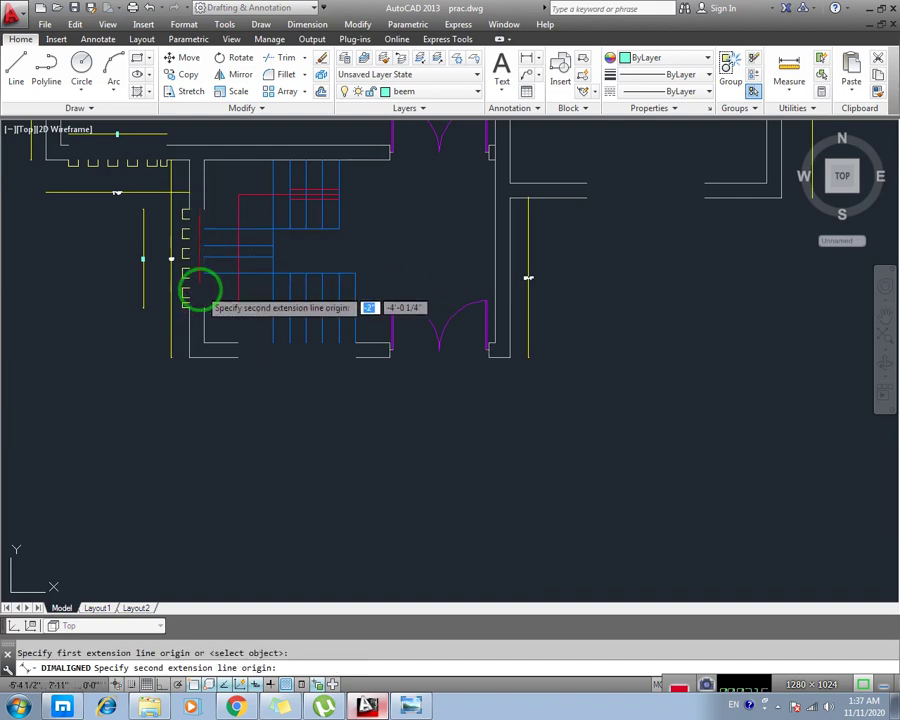
left_click(198, 300)
left_click(133, 257)
scroll(138, 260, "up", 5)
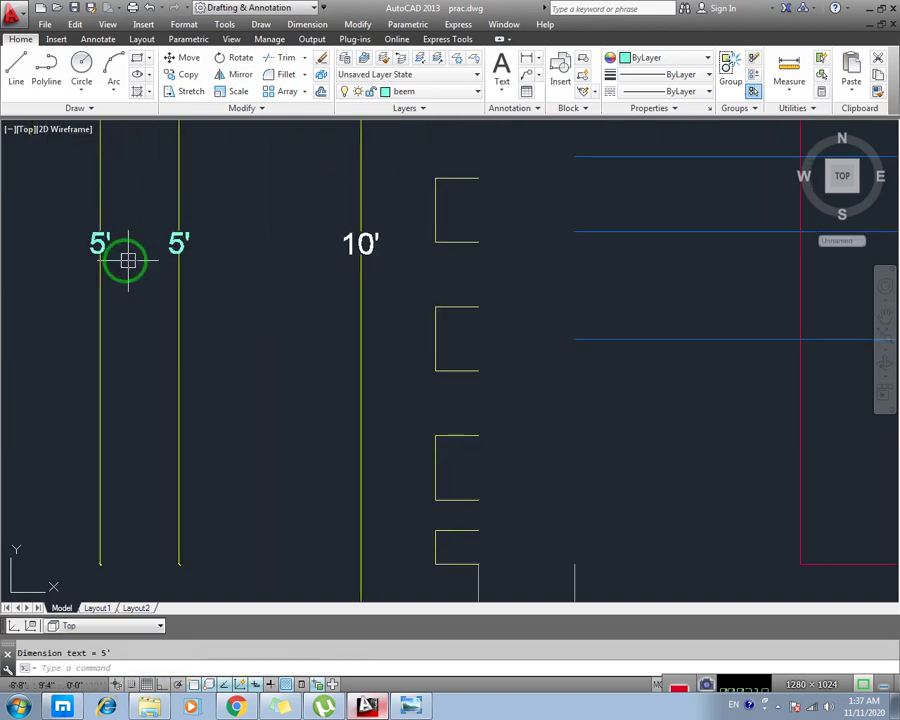
scroll(244, 310, "down", 3)
scroll(260, 235, "down", 3)
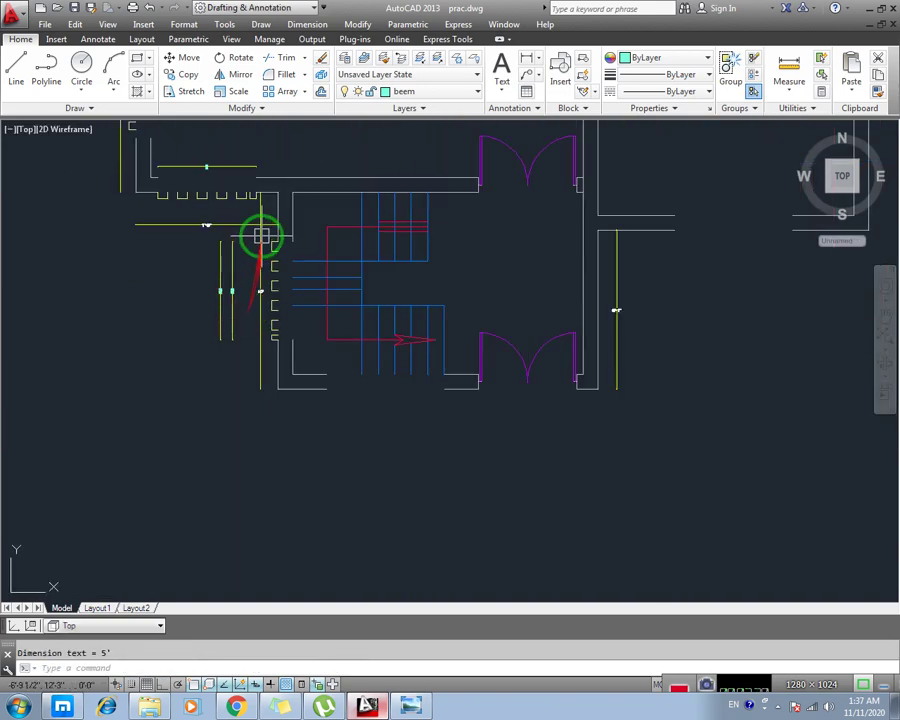
scroll(177, 330, "down", 4)
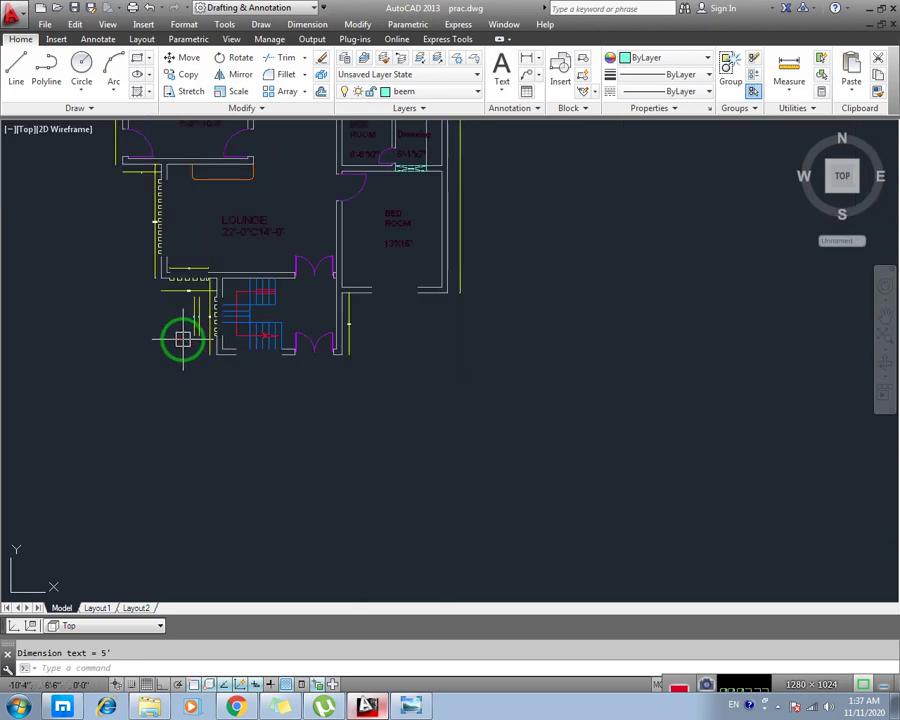
Step: Pan and zoom to frame the lounge and stairs
middle_click_drag(183, 340, 223, 378)
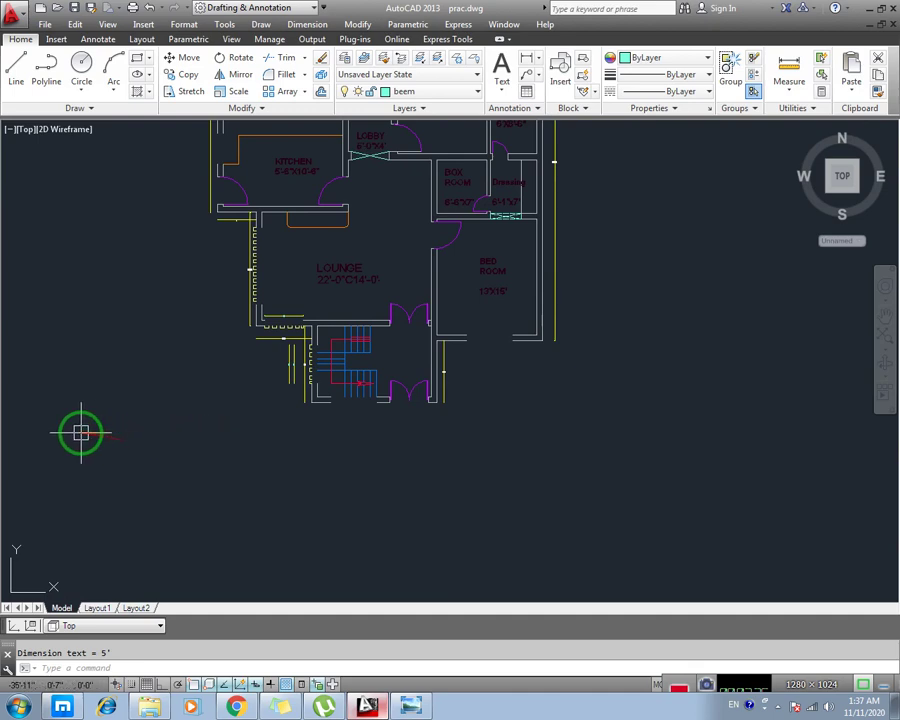
scroll(130, 415, "down", 3)
middle_click_drag(157, 407, 87, 410)
scroll(87, 410, "up", 2)
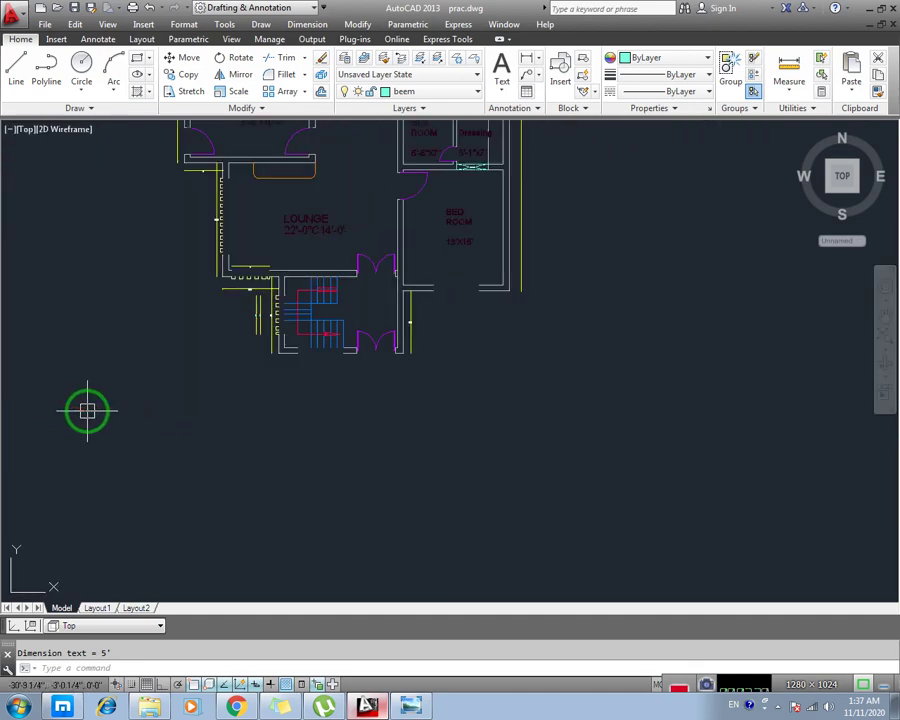
scroll(267, 368, "up", 3)
scroll(283, 362, "up", 2)
scroll(318, 308, "up", 4)
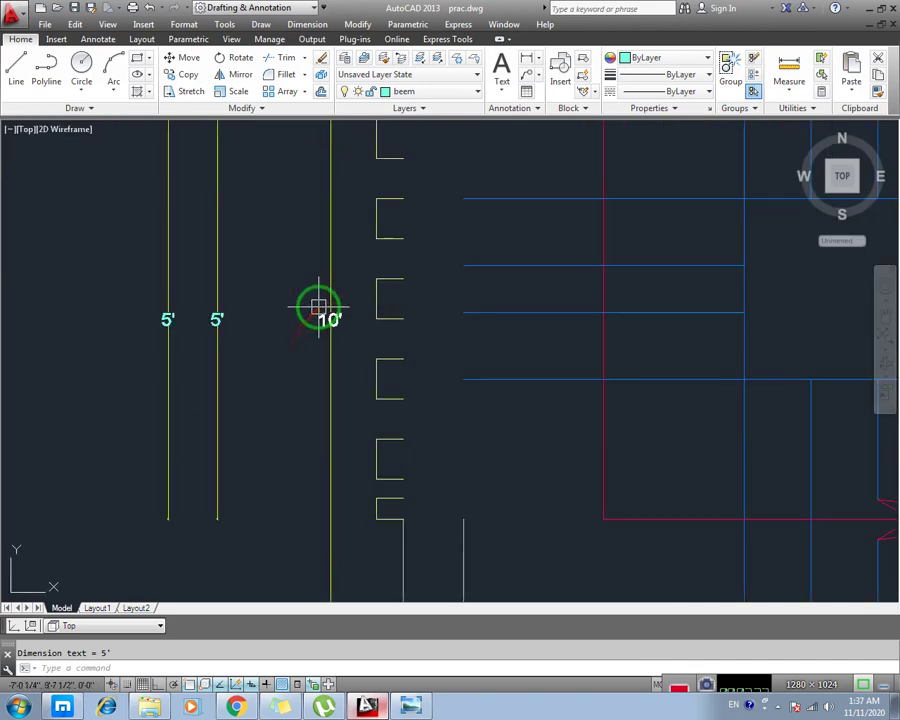
scroll(170, 400, "down", 5)
middle_click_drag(184, 437, 190, 400)
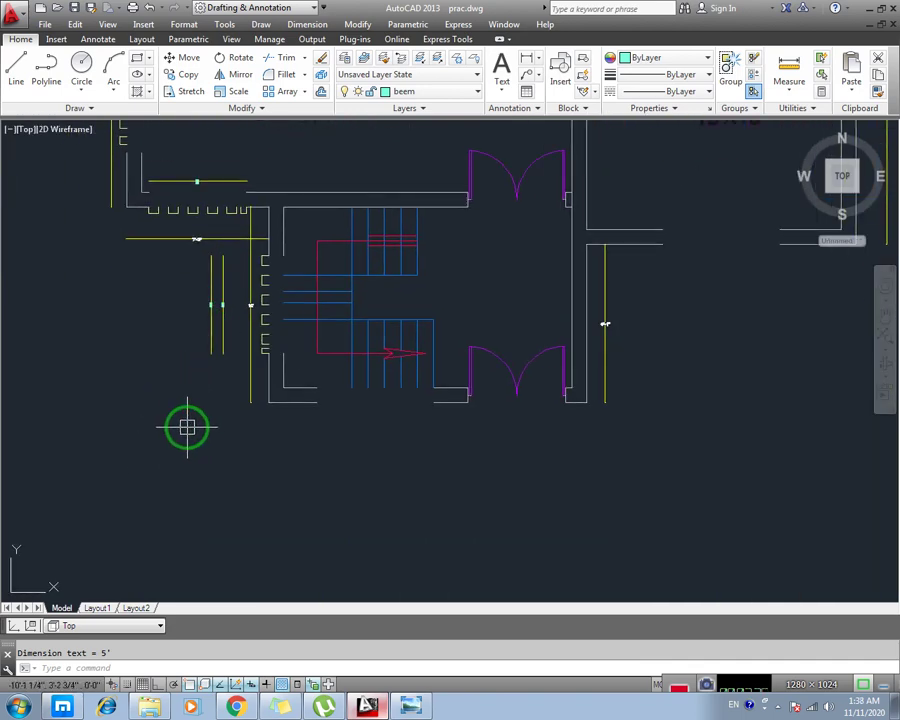
middle_click_drag(187, 427, 180, 437)
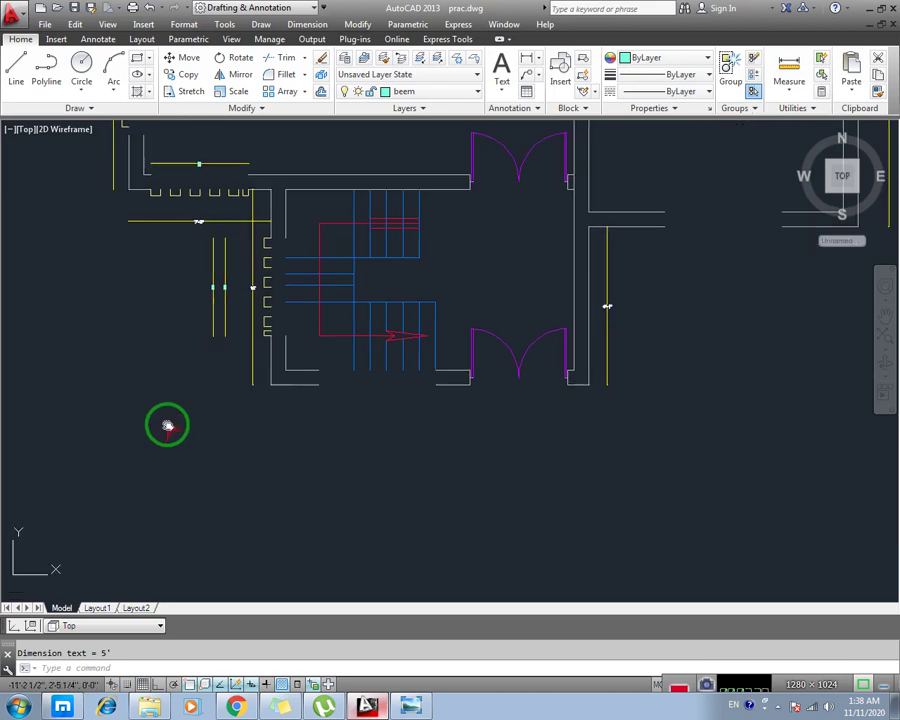
Step: Draw a 4'-6" horizontal line with Ortho on in the empty area below the plan
type("l")
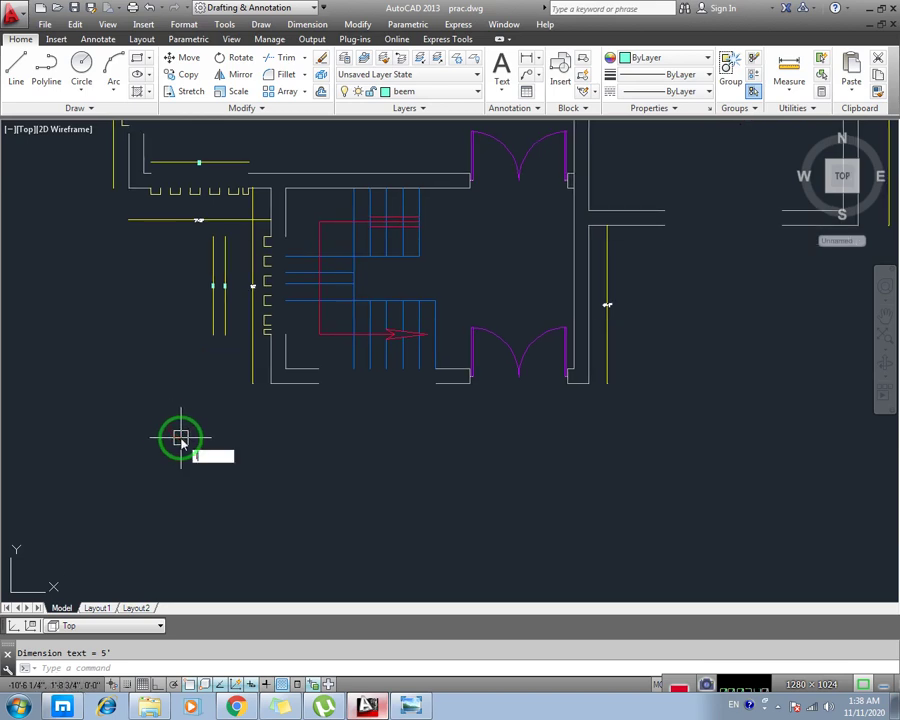
key("Return")
scroll(135, 476, "down", 2)
middle_click_drag(135, 476, 130, 443)
left_click(120, 446)
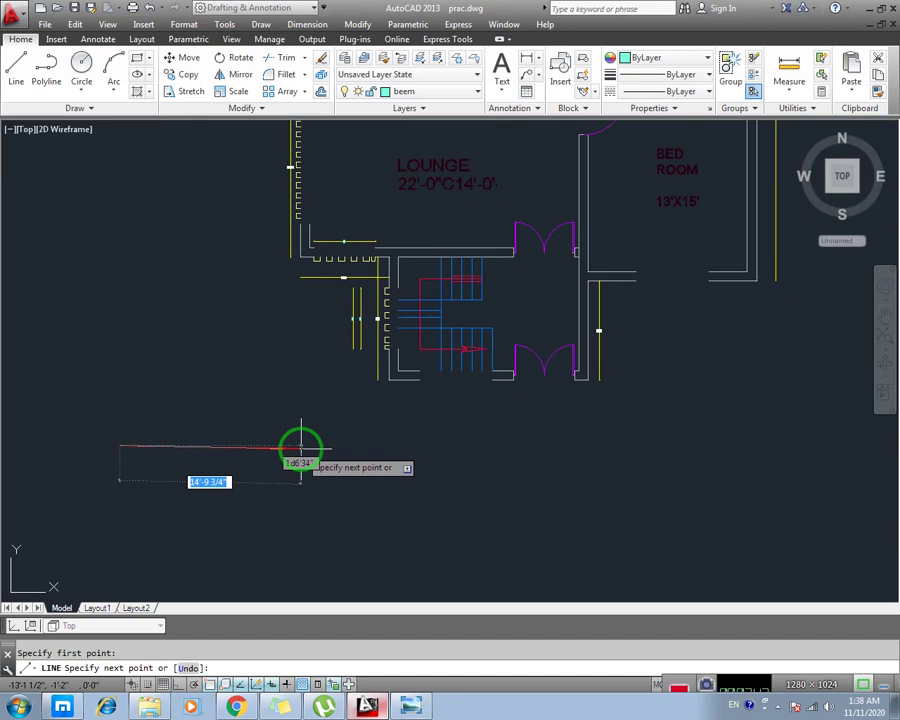
key("F8")
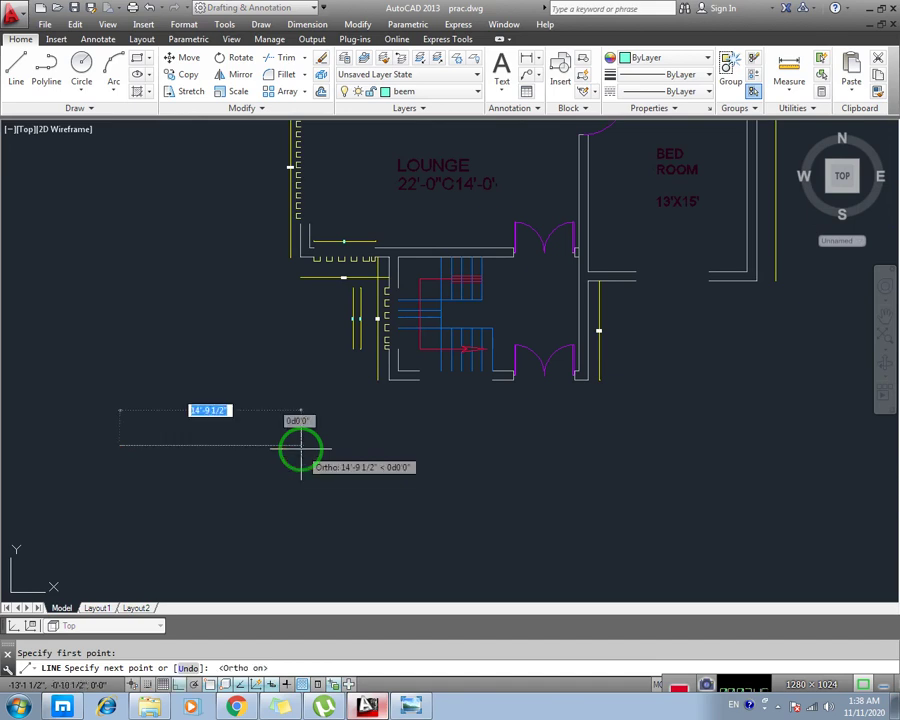
type("4'6")
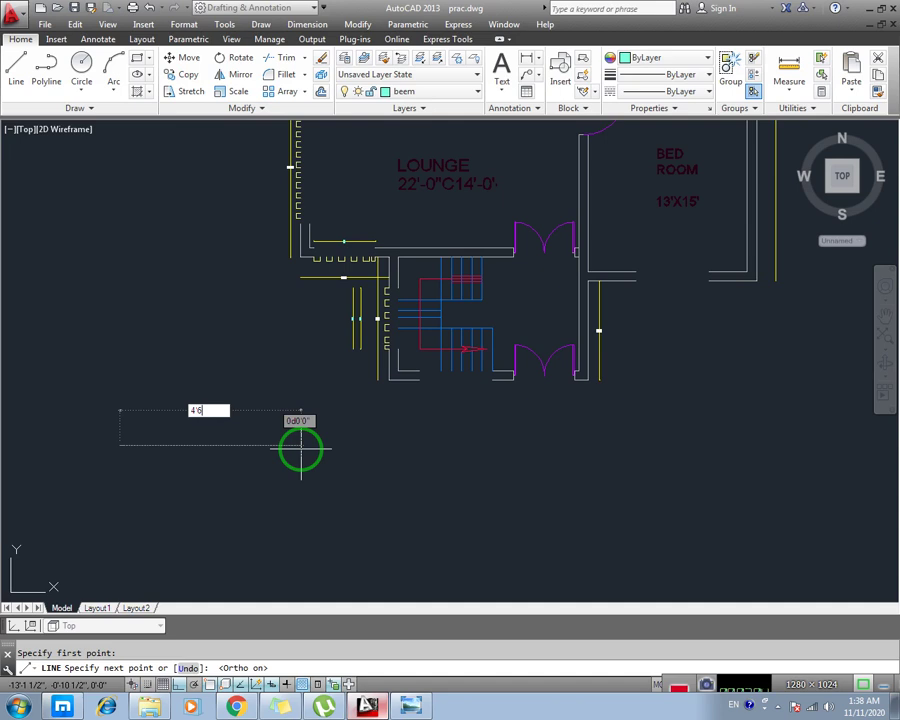
key("Return")
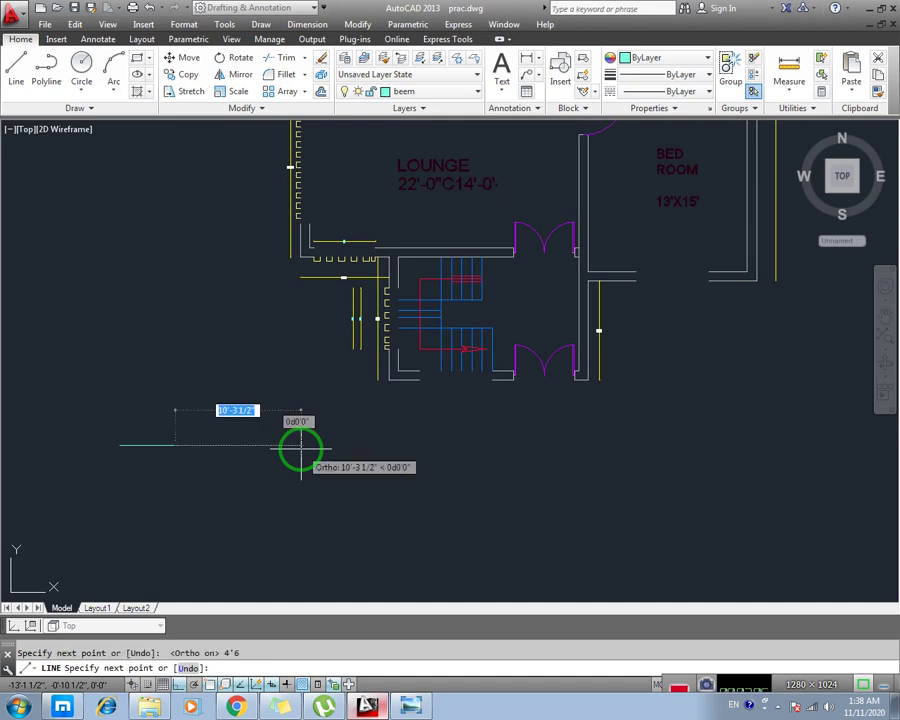
key("Escape")
middle_click_drag(162, 434, 377, 449)
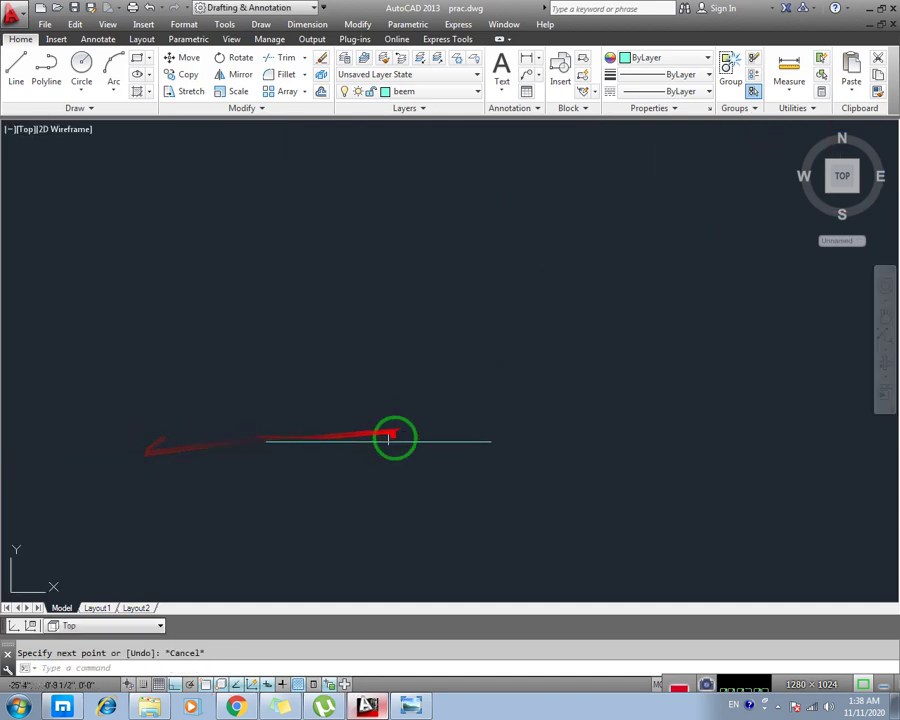
Step: Check the line's 4'-6" length with a trial aligned dimension, then erase it
type("da")
key("Return")
key("Return")
left_click(372, 441)
left_click(366, 392)
left_click(402, 361)
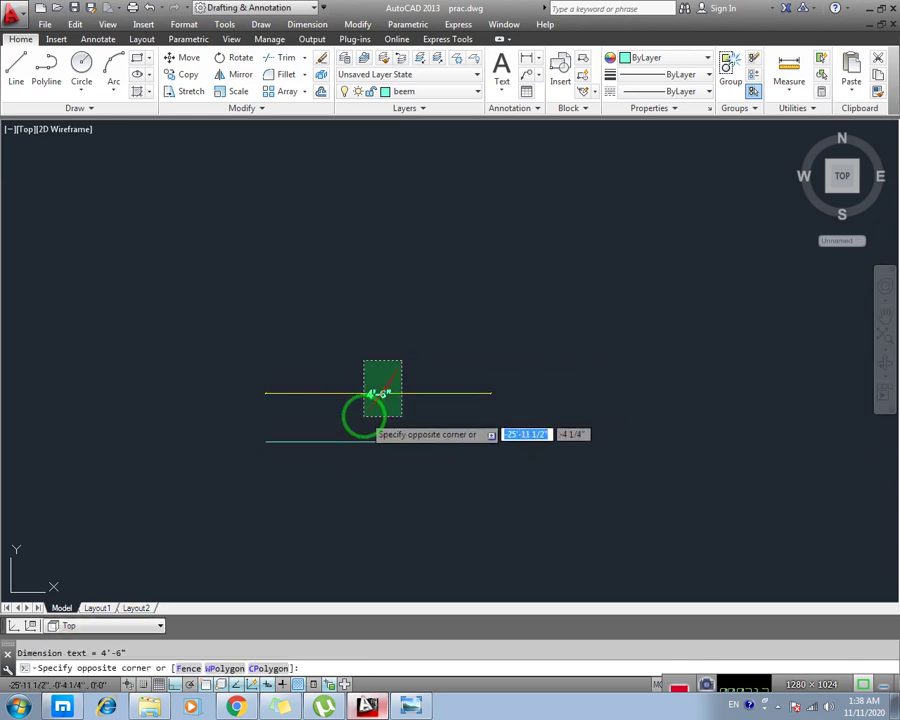
left_click(364, 415)
key("Delete")
key("Escape")
middle_click_drag(392, 497, 342, 378)
Step: From the line's left end draw segments 3" down, 3" left, 6" up and 12" right
type("l")
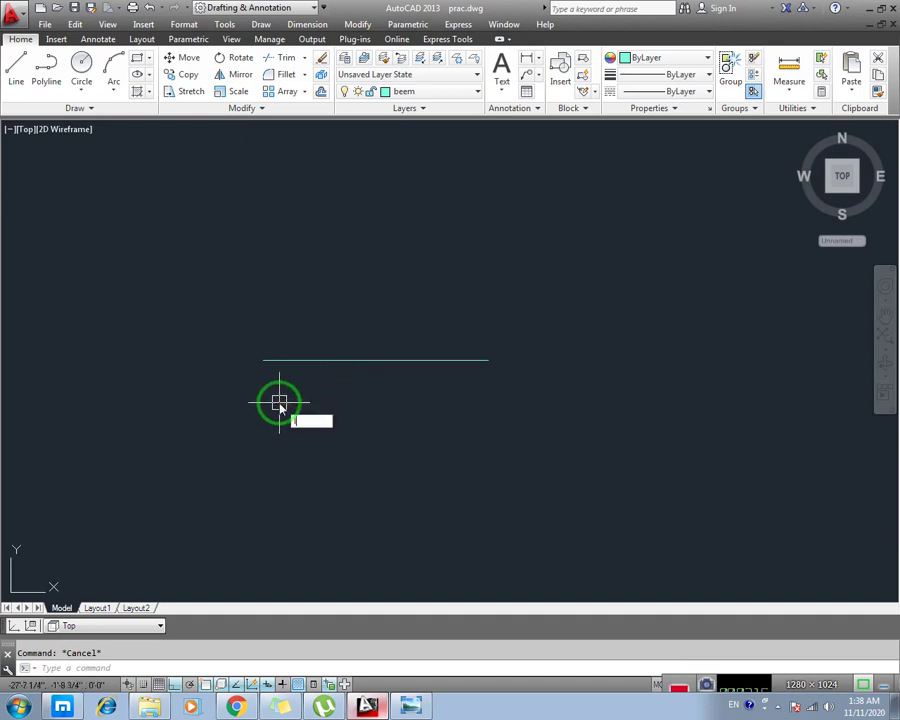
key("Return")
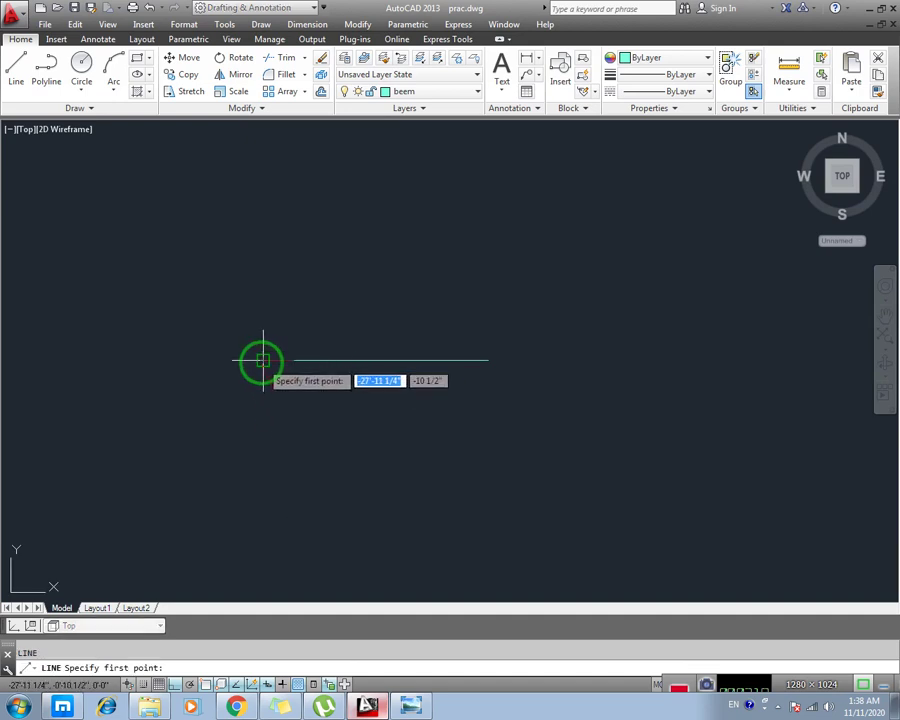
left_click(263, 360)
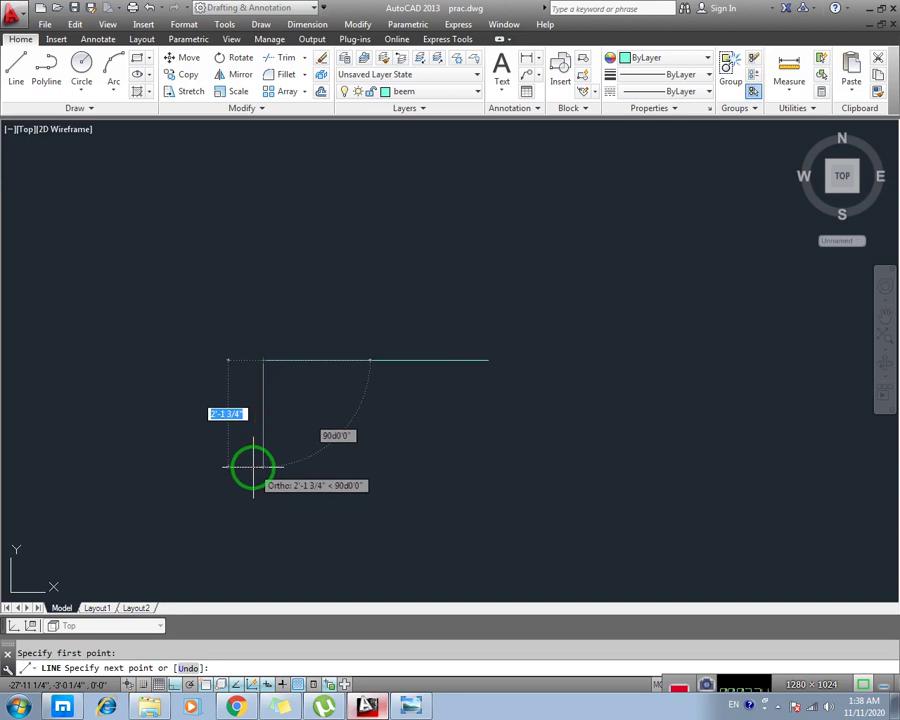
type("3")
key("Return")
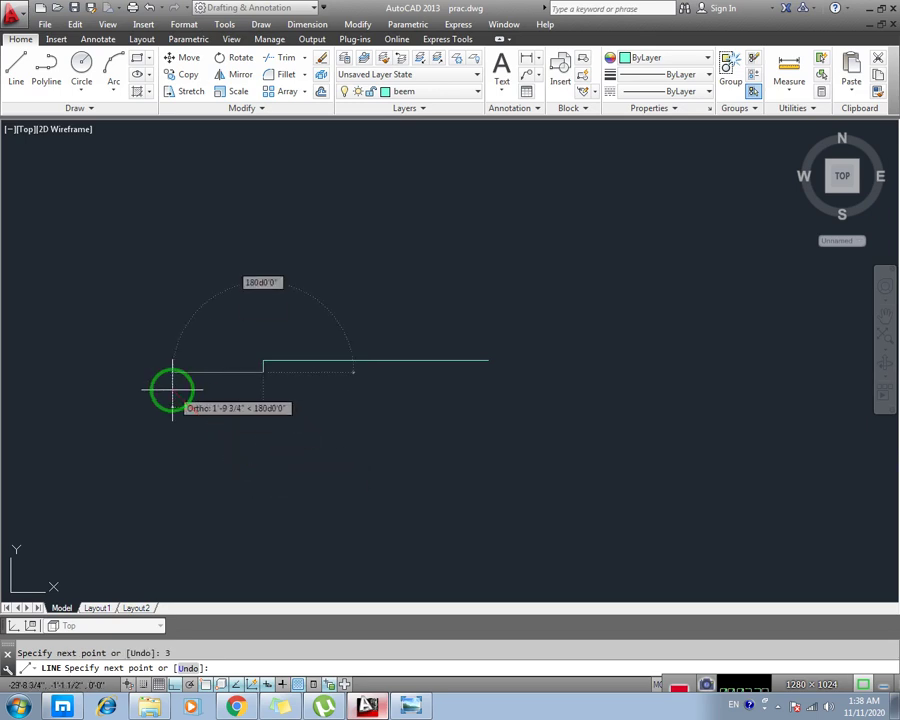
type("3")
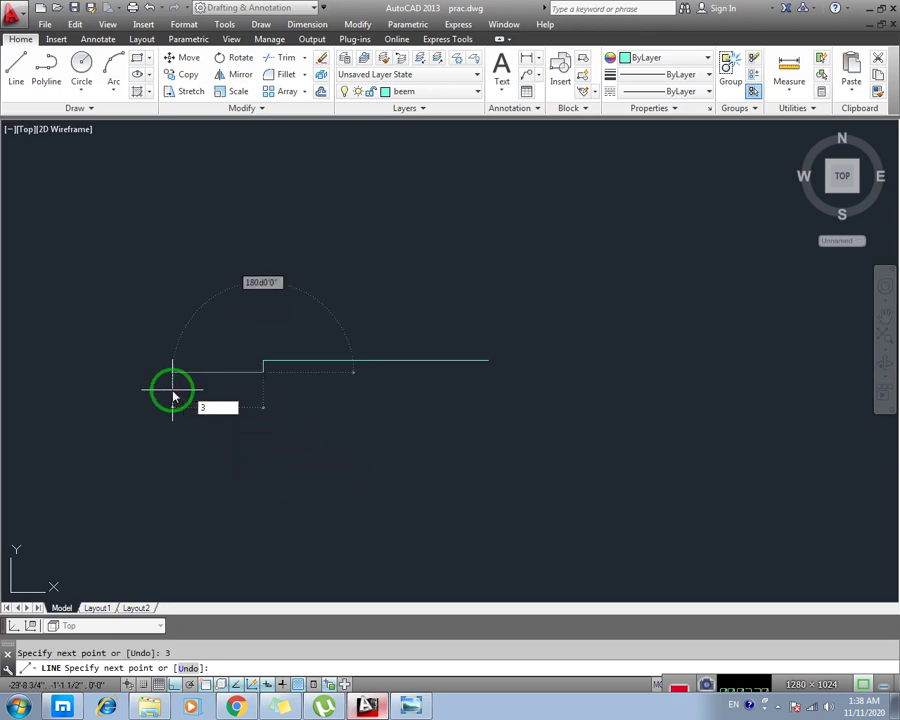
key("Return")
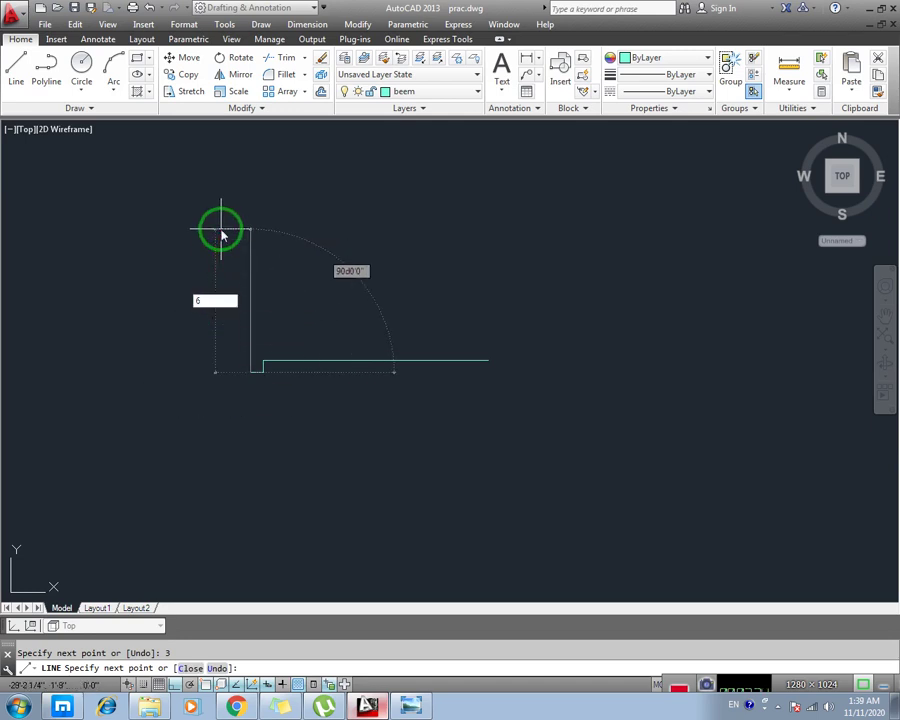
key("Return")
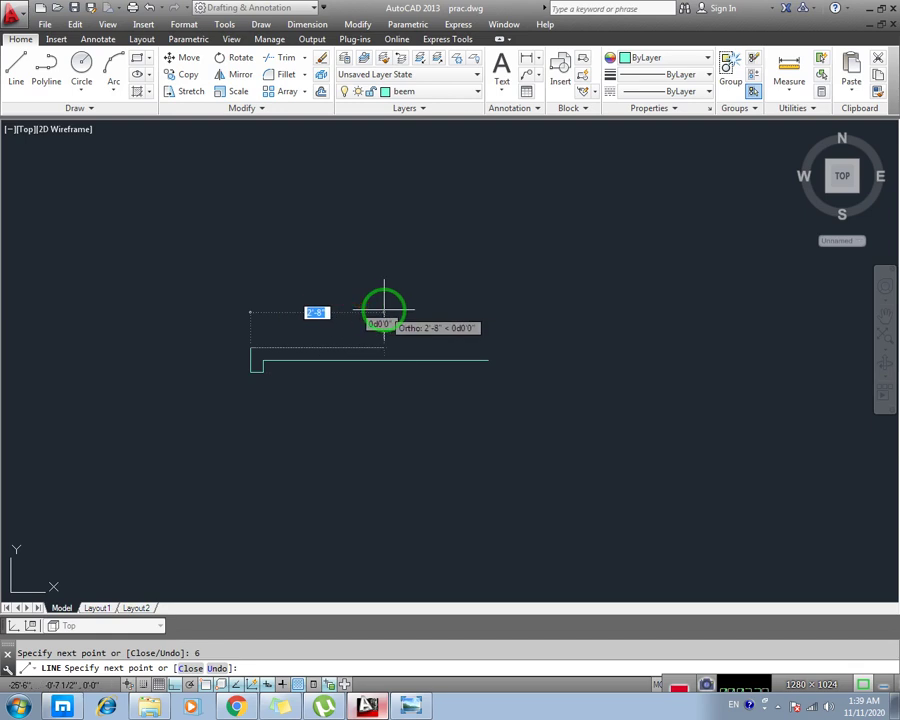
type("12")
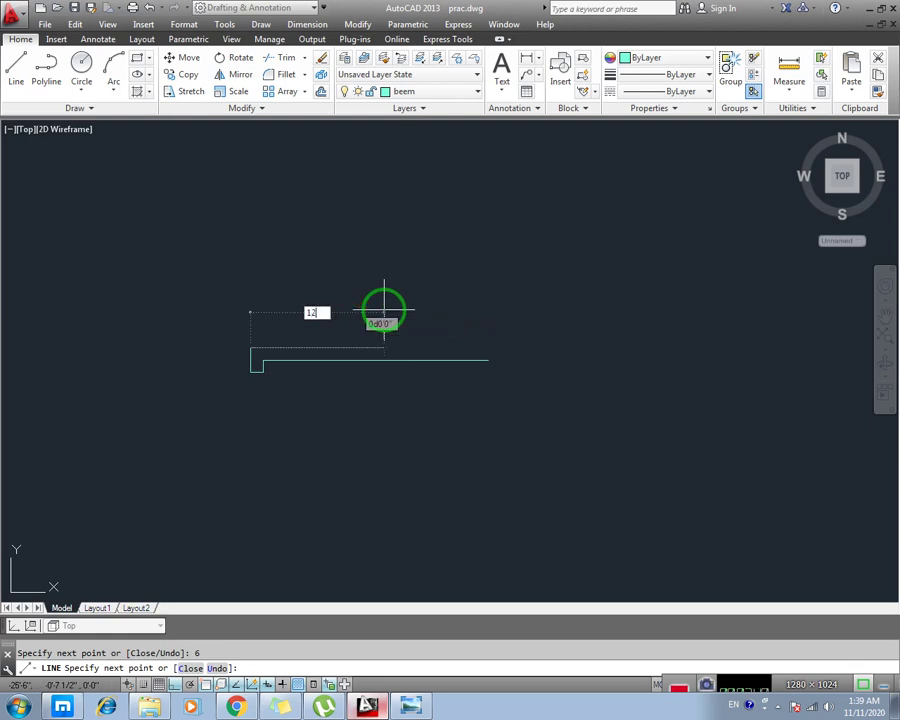
key("Return")
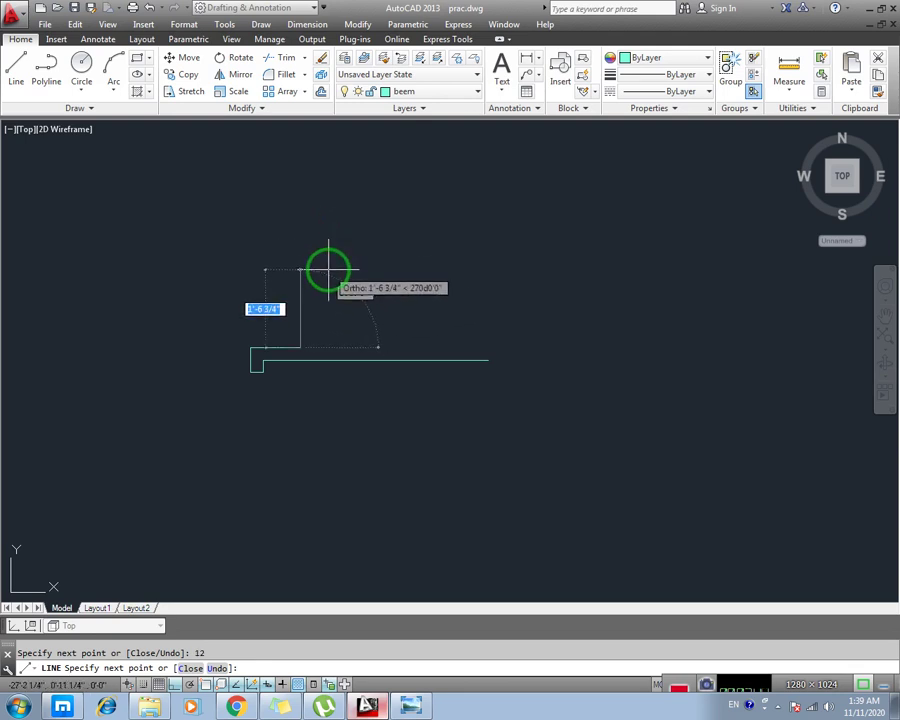
key("Escape")
scroll(282, 354, "up", 2)
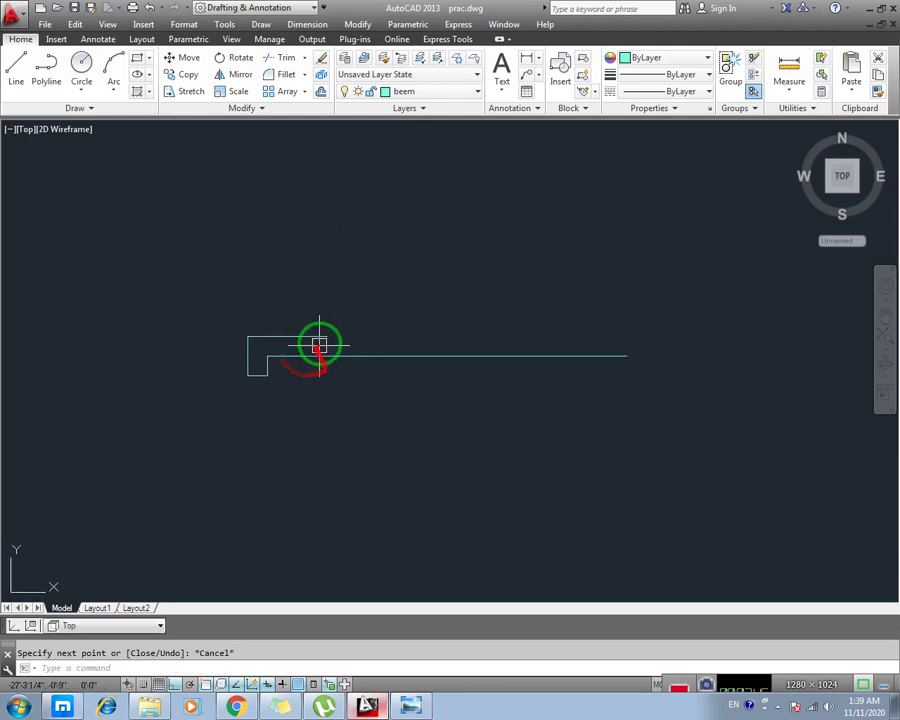
middle_click_drag(251, 395, 184, 391)
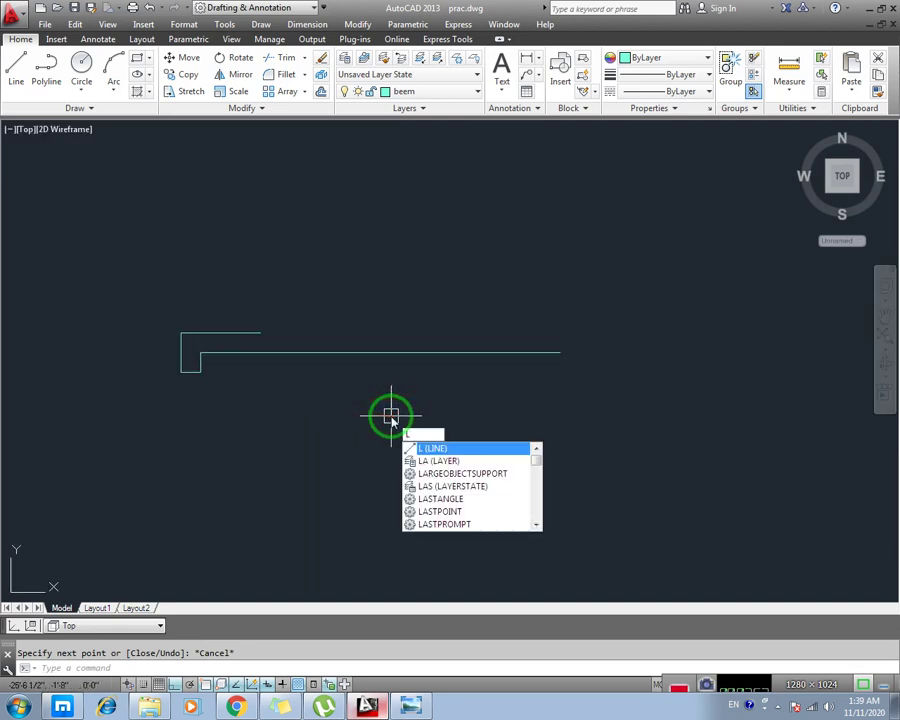
Step: Draw the matching right-end ledge: 3" down, 3" across, 6" up and 12" left
key("Return")
left_click(560, 352)
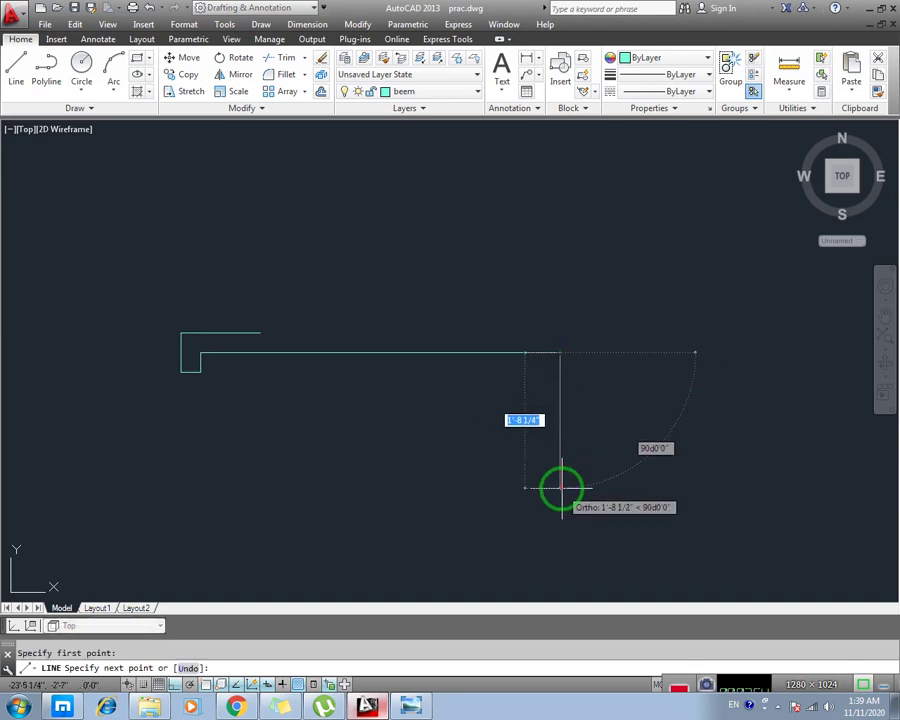
type("3")
key("Return")
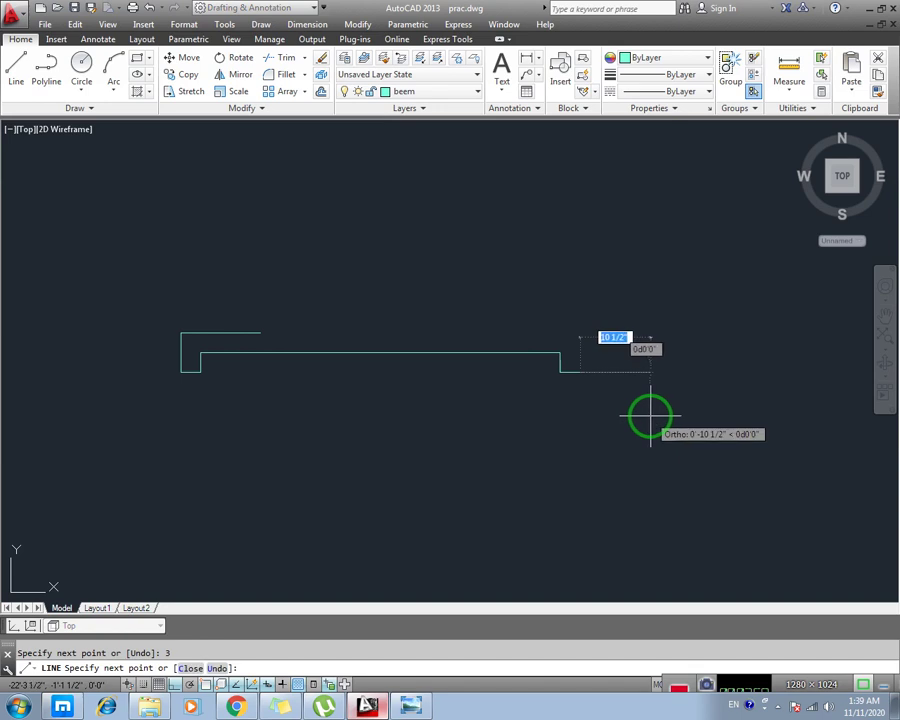
key("Return")
type("6")
key("Return")
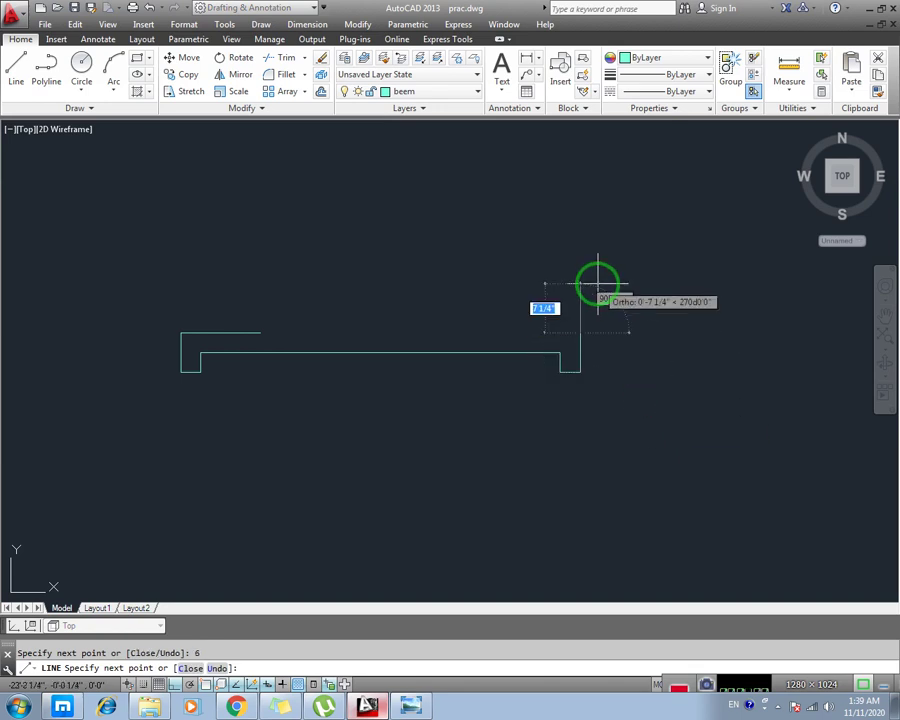
type("12")
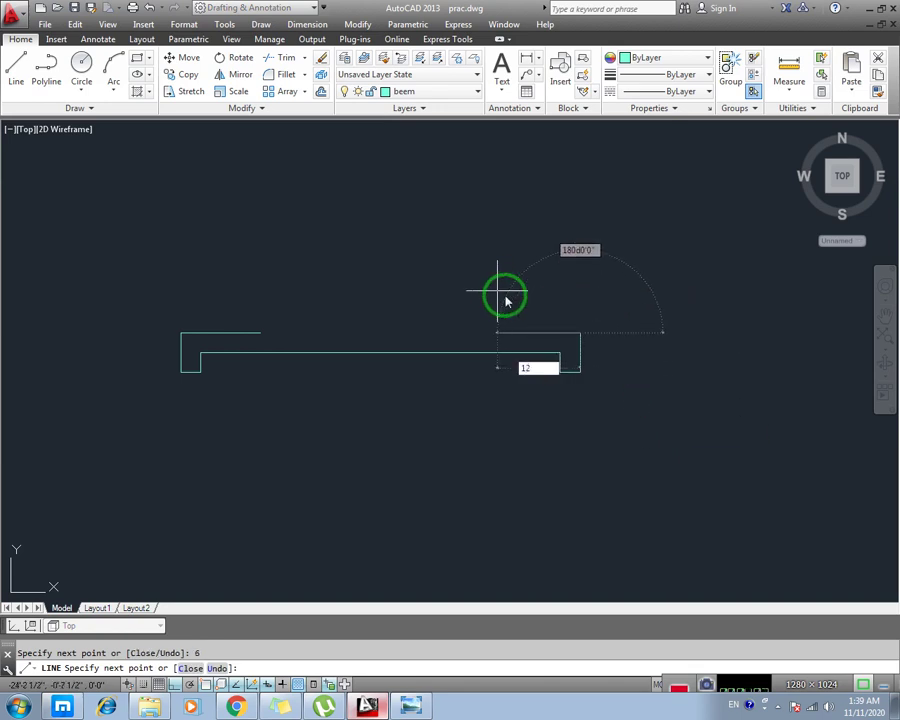
key("Return")
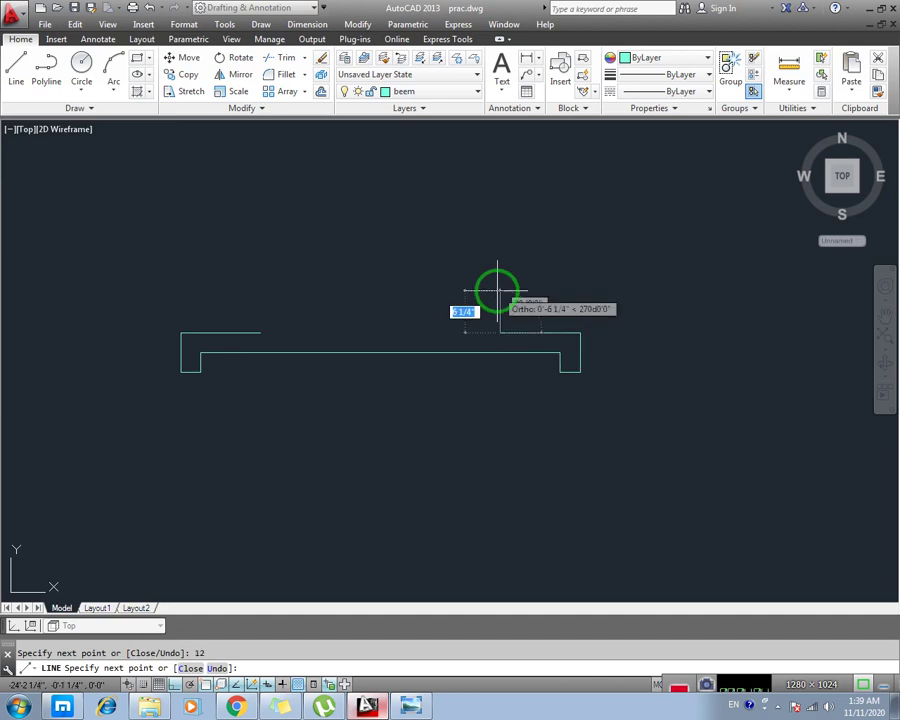
key("Escape")
mouse_move(319, 348)
middle_mouse_down()
mouse_move(304, 416)
mouse_move(280, 432)
middle_mouse_up()
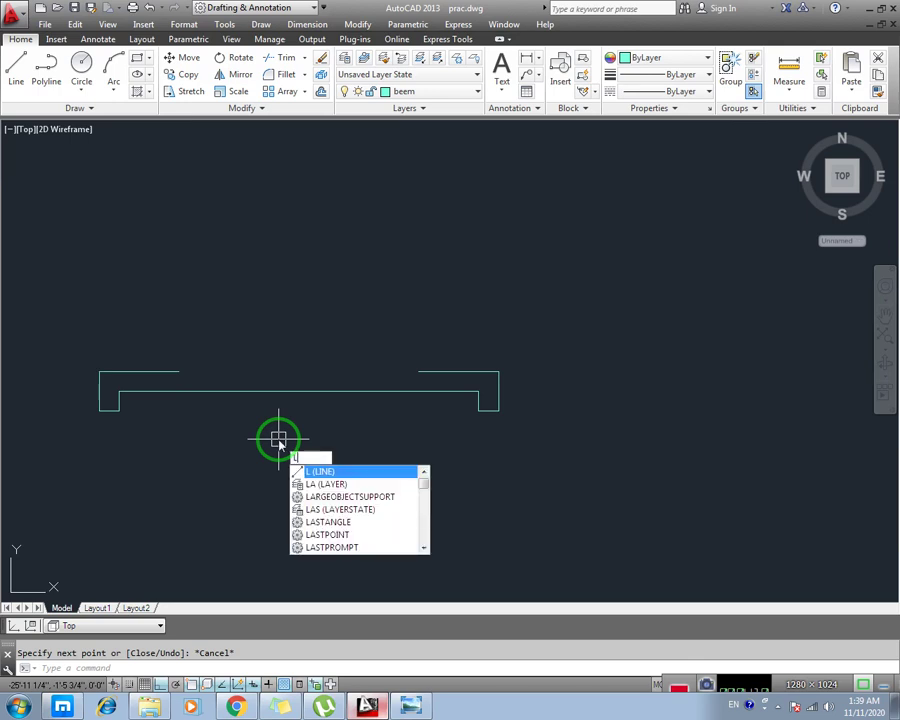
Step: Draw an 18-unit vertical guide line up from the beam's midpoint
key("Return")
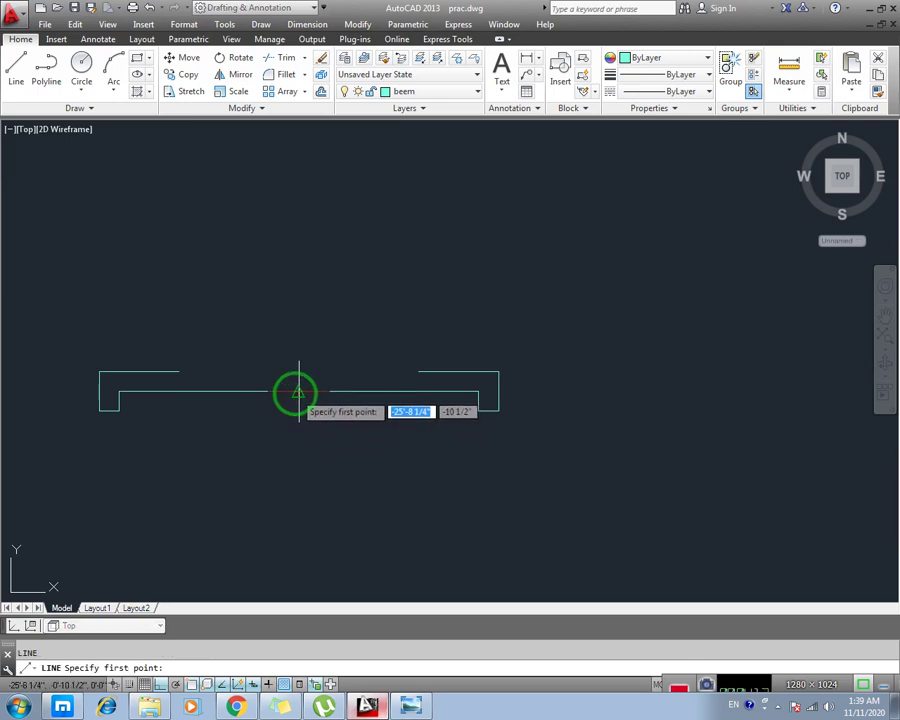
left_click(298, 392)
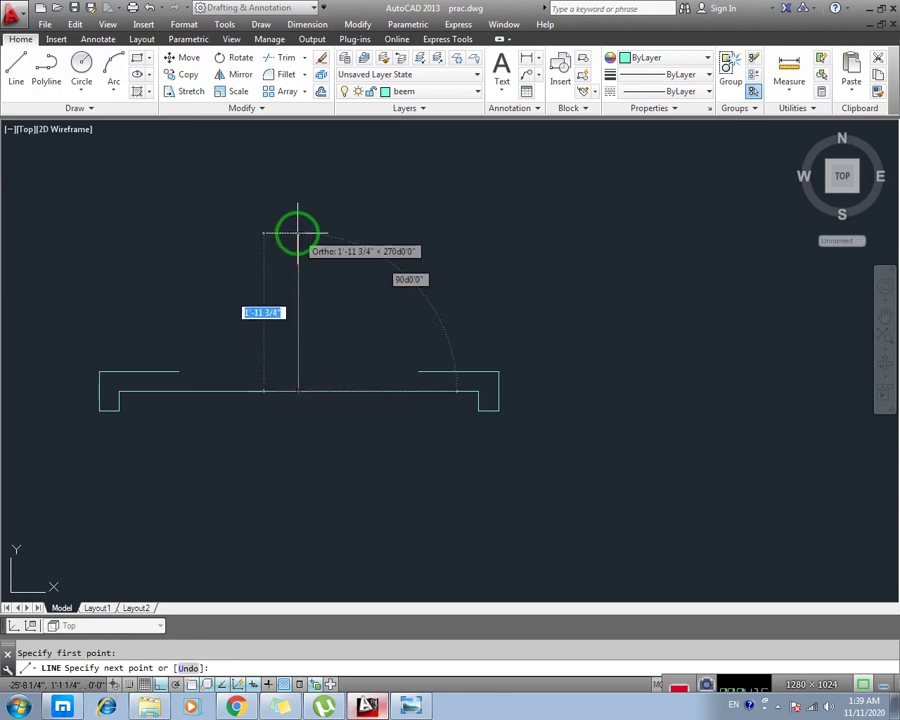
type("18")
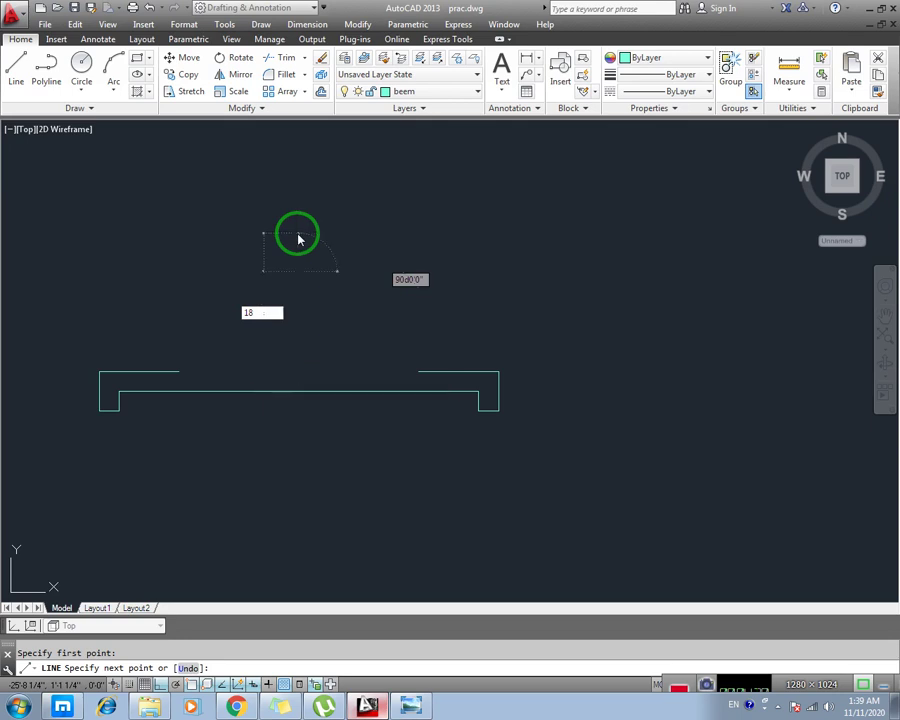
key("Return")
key("Escape")
middle_click_drag(300, 300, 313, 316)
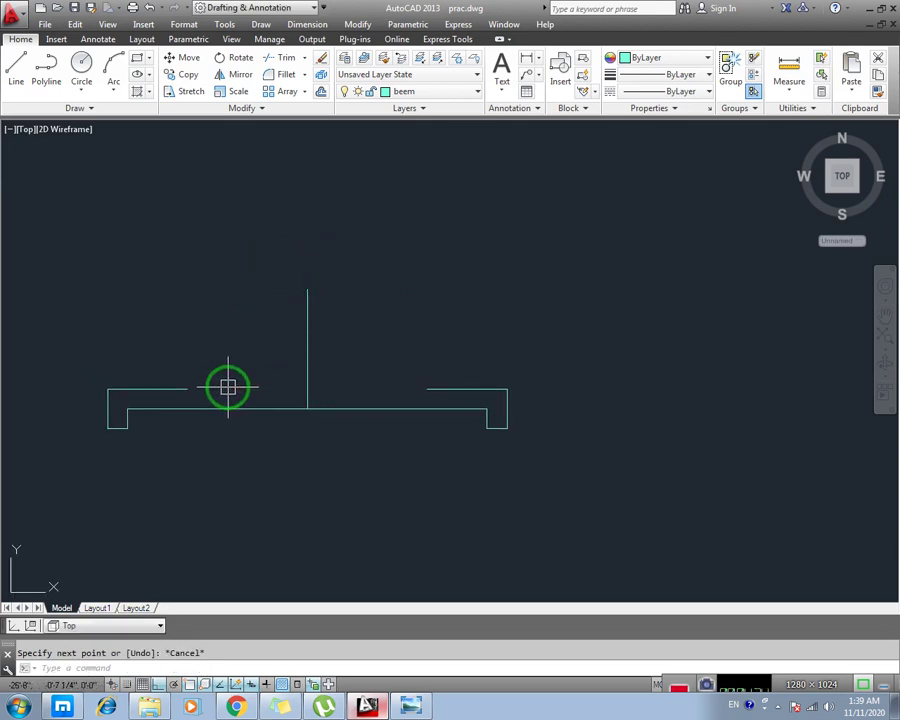
Step: Draw two sloped lines from the ledge ends meeting at the guide line's top
type("l")
key("Return")
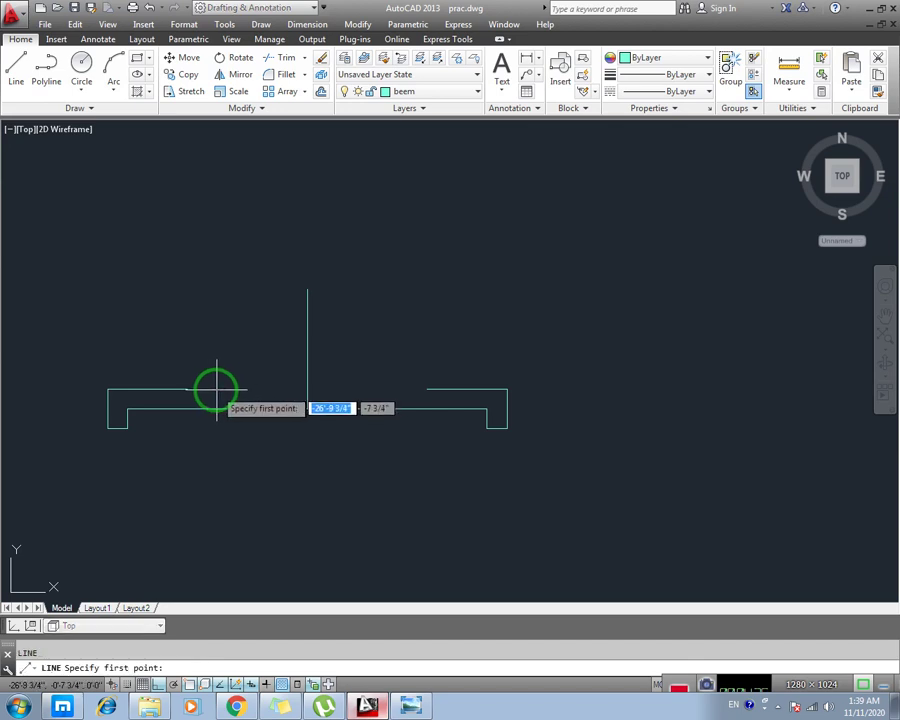
left_click(188, 388)
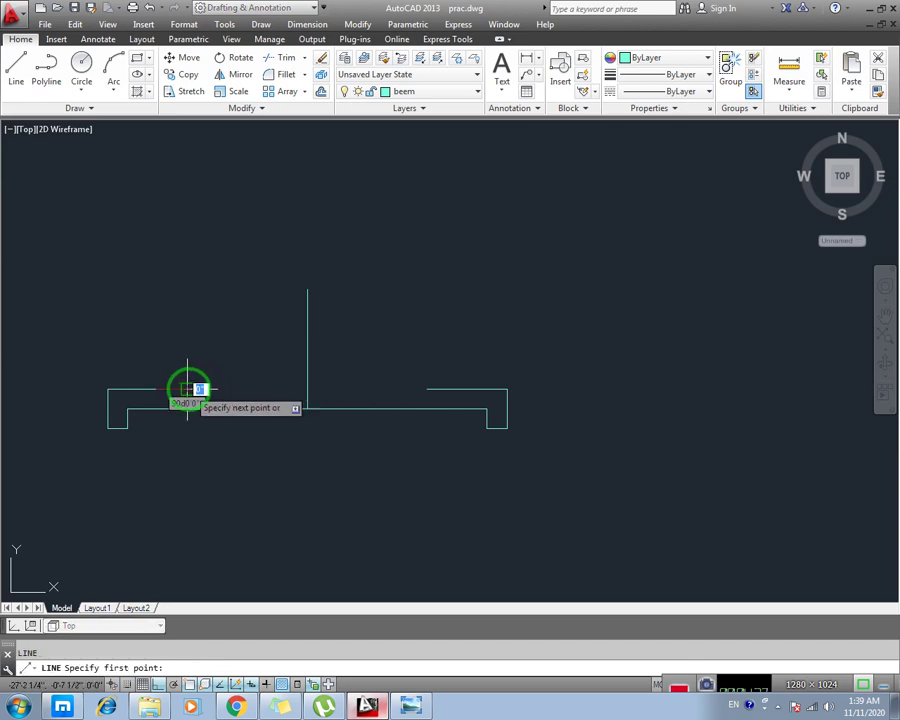
left_click(307, 289)
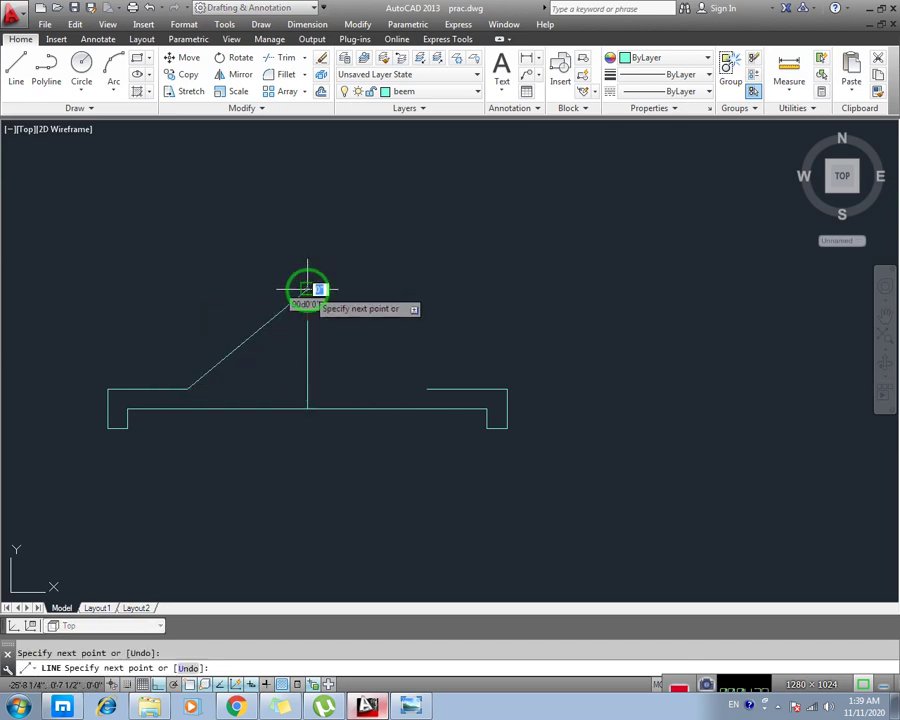
key("F8")
left_click(427, 389)
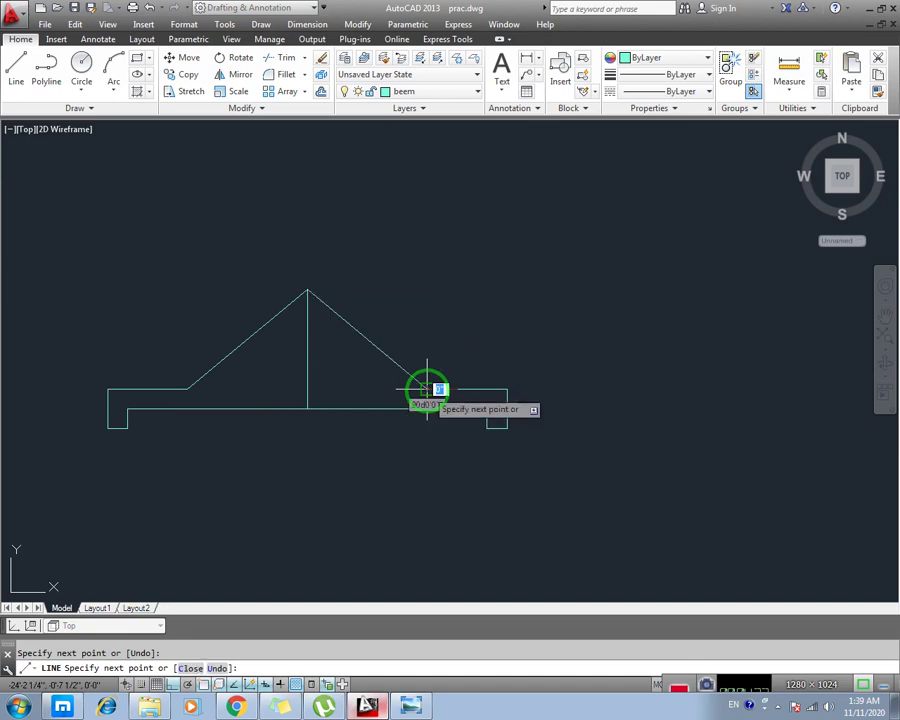
key("Escape")
Step: Erase the vertical guide line
left_click(333, 362)
left_click(301, 374)
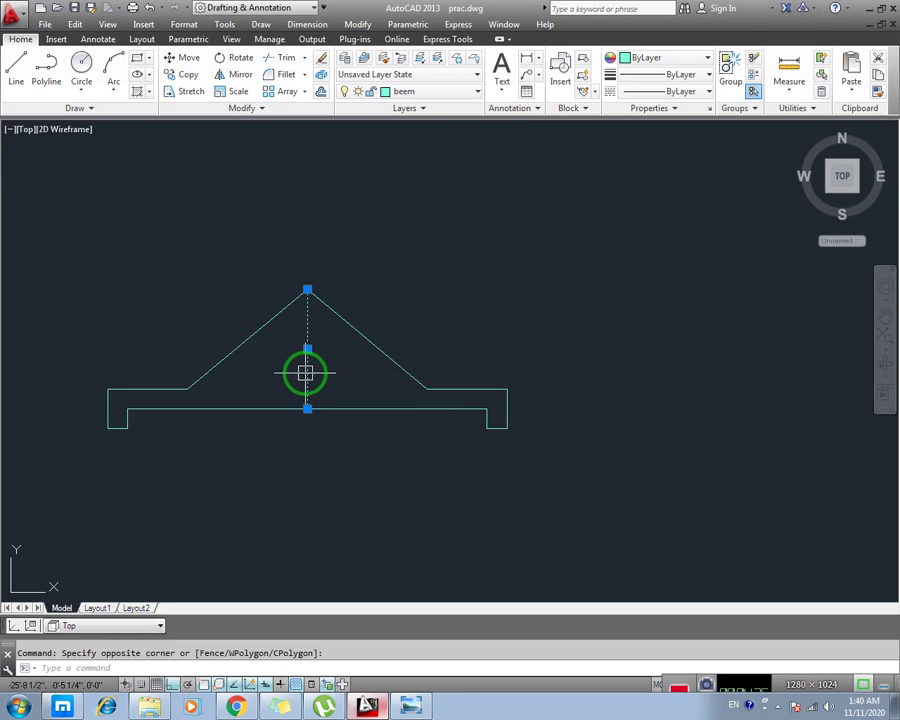
key("Delete")
middle_click_drag(344, 380, 364, 390)
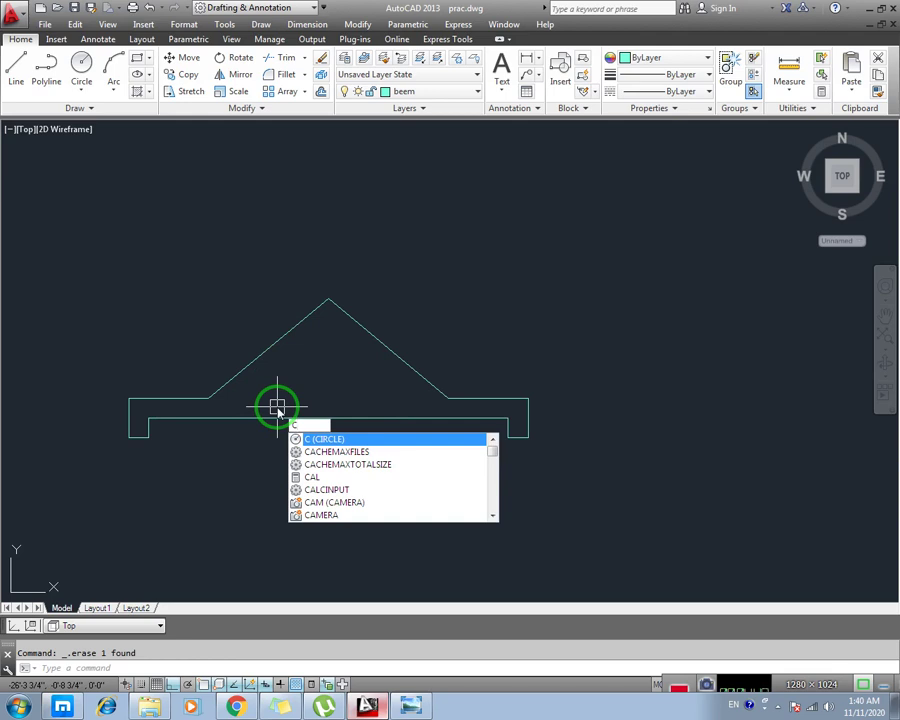
Step: Draw a radius-12 circle centred on the midpoint of the beam's lower edge
key("Return")
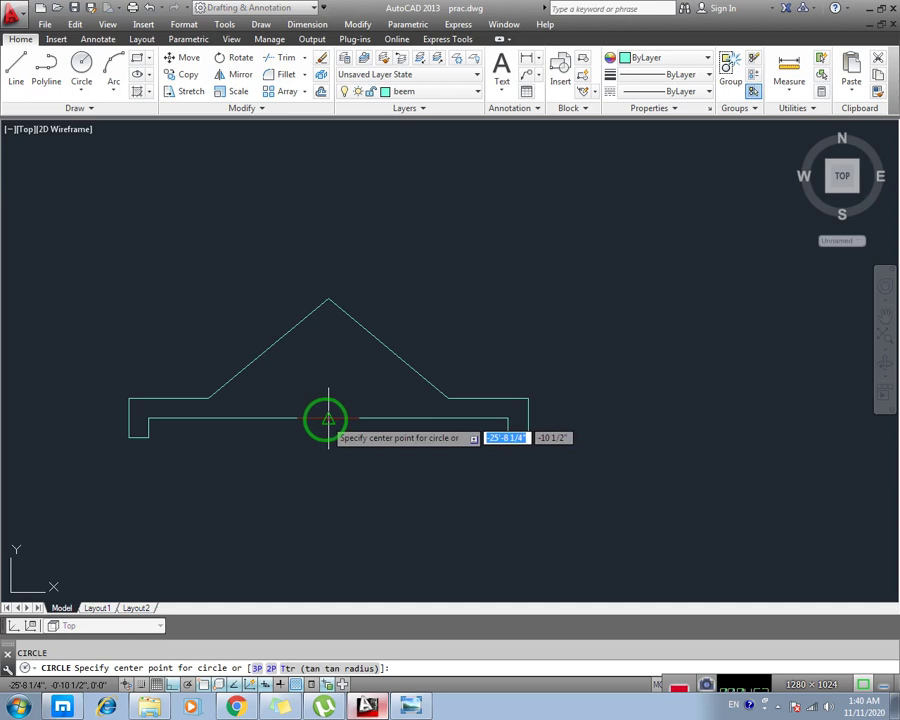
left_click(328, 418)
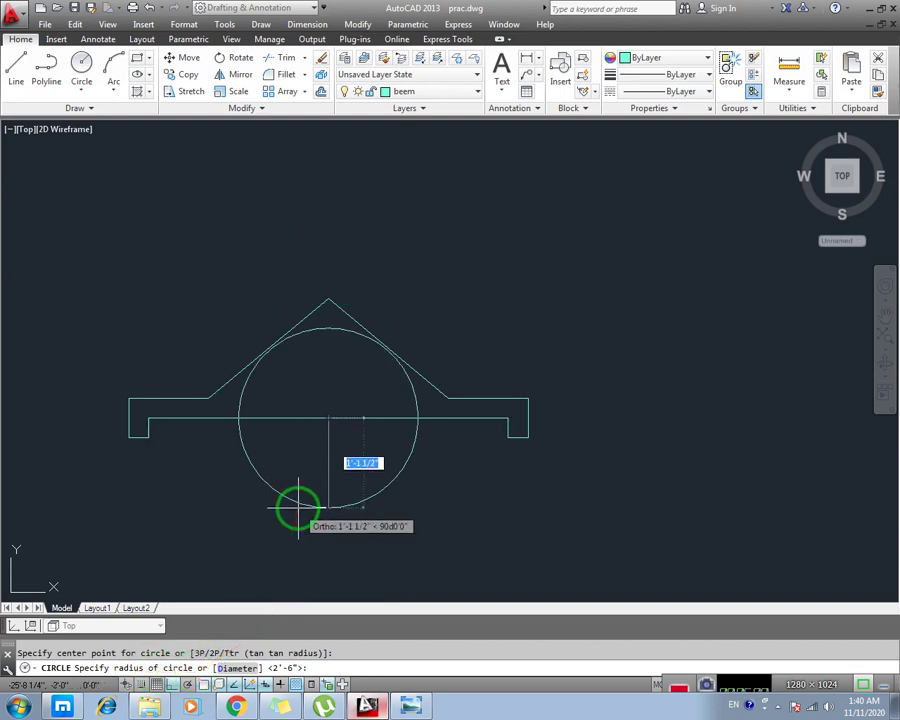
type("12")
key("Return")
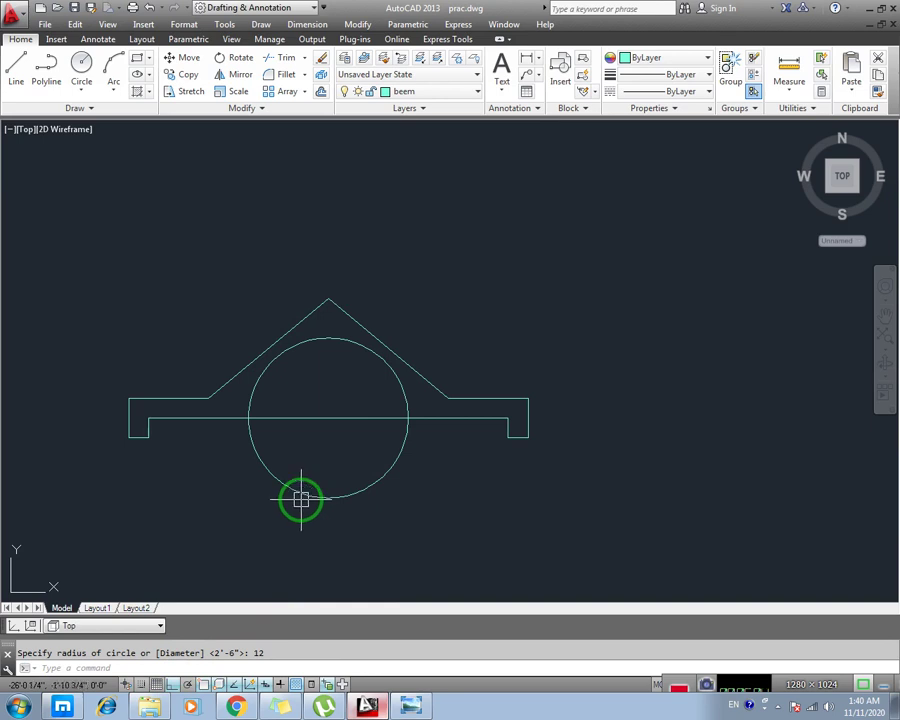
Step: Trim the circle's lower arc and the edge inside it, then window-select the whole beam profile
key("Escape")
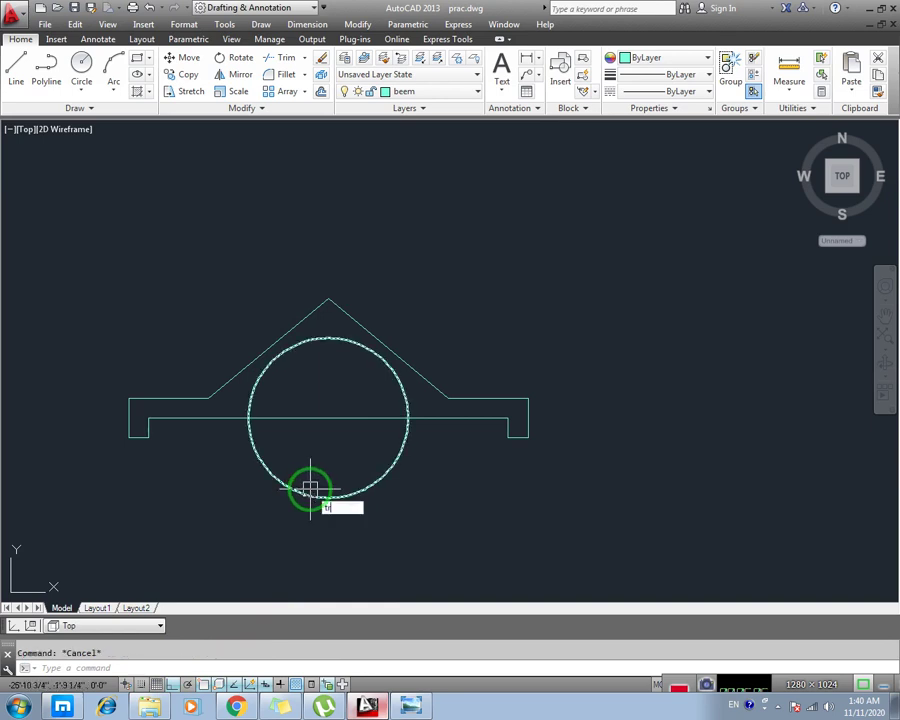
key("Return")
key("Return")
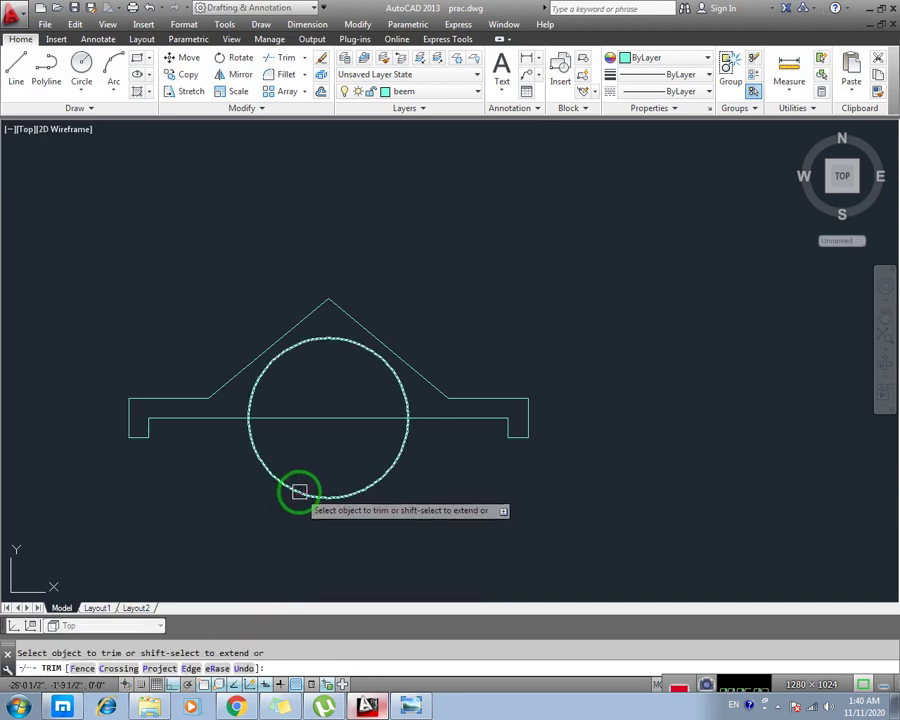
left_click(297, 489)
left_click(317, 418)
key("Escape")
middle_click_drag(312, 450, 340, 424)
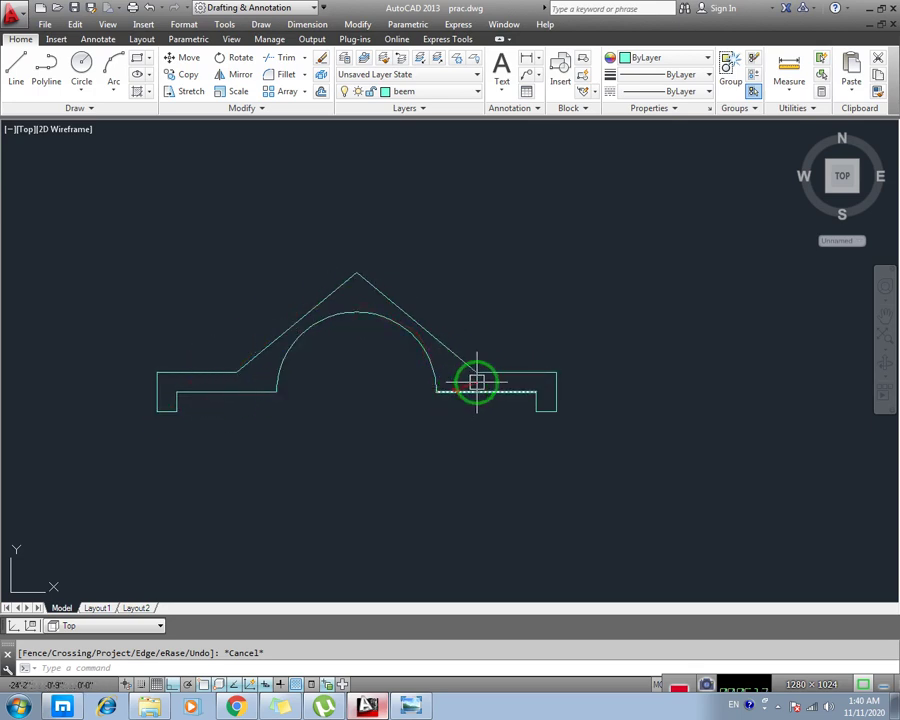
left_click(606, 263)
left_click(110, 473)
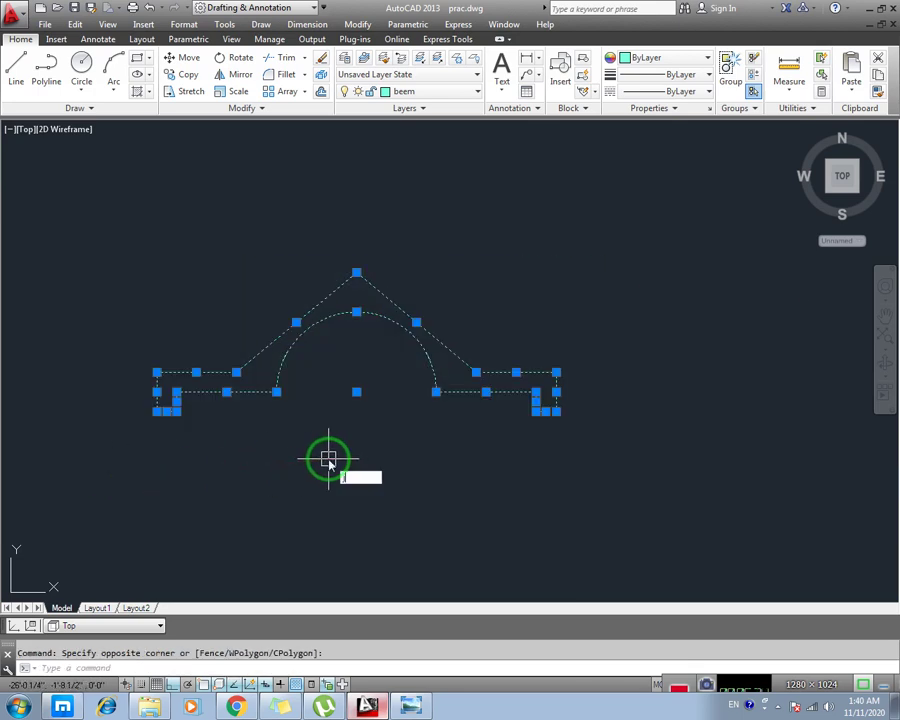
Step: Join the 13 selected profile pieces into one closed polyline with J (JOIN)
type("j")
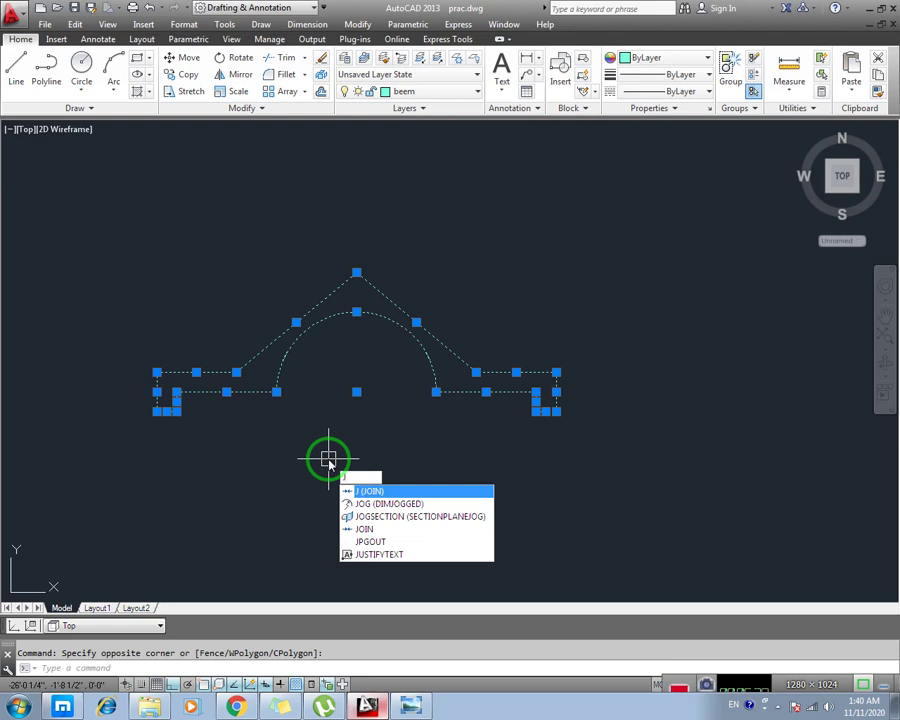
key("Return")
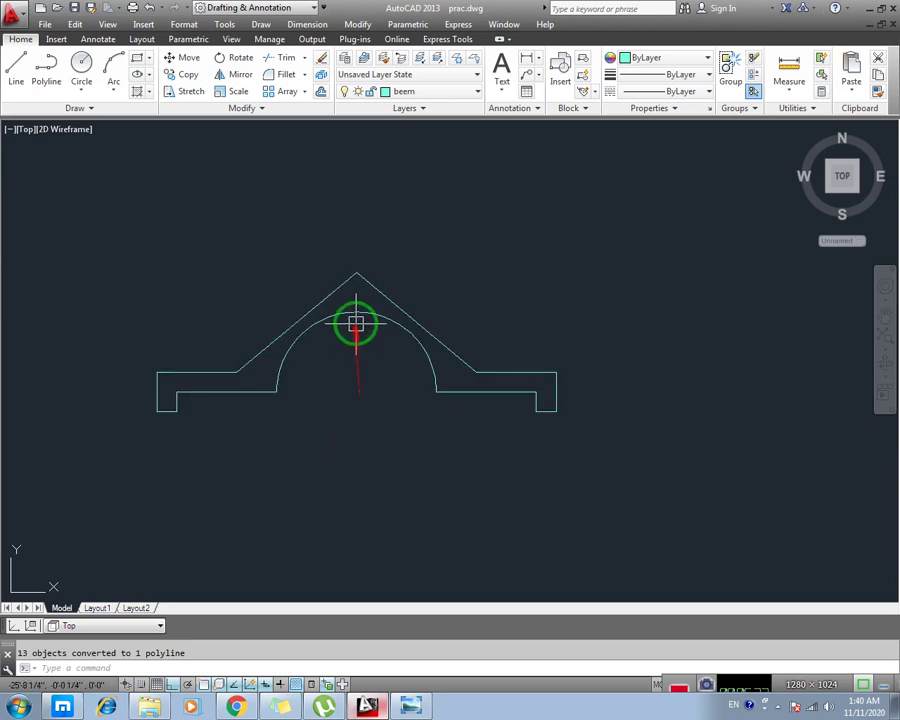
mouse_move(24, 129)
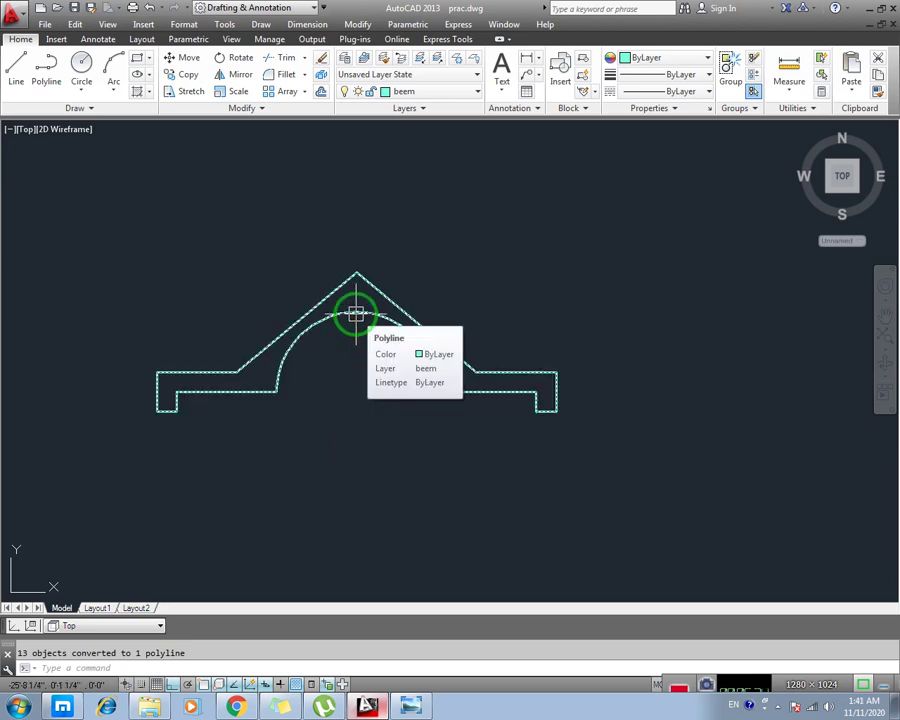
Step: Switch the viewport to SW Isometric and zoom in on the arched beam profile
left_click(29, 131)
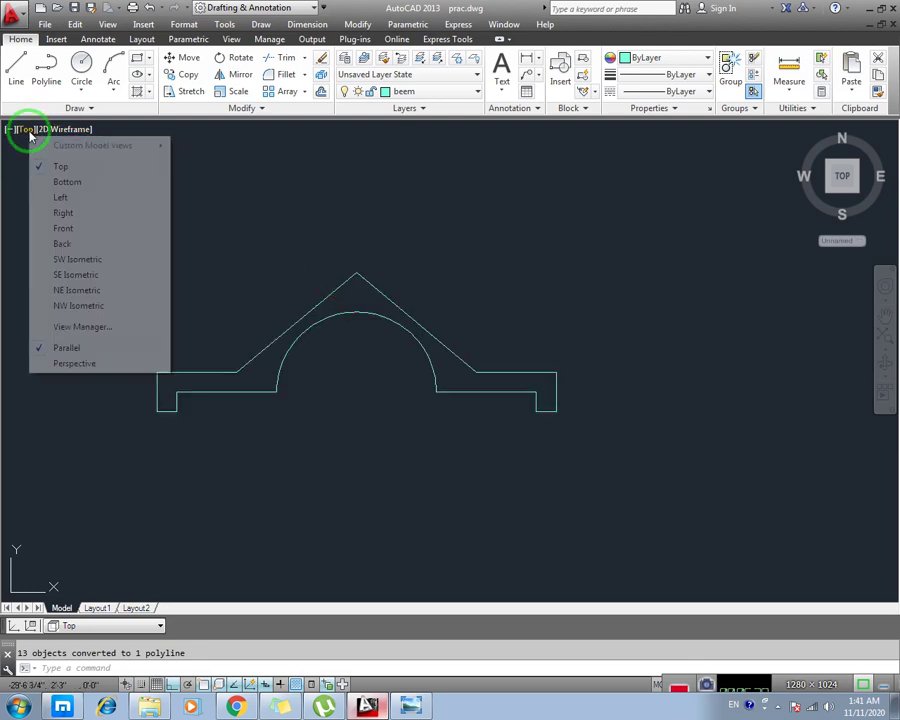
left_click(77, 260)
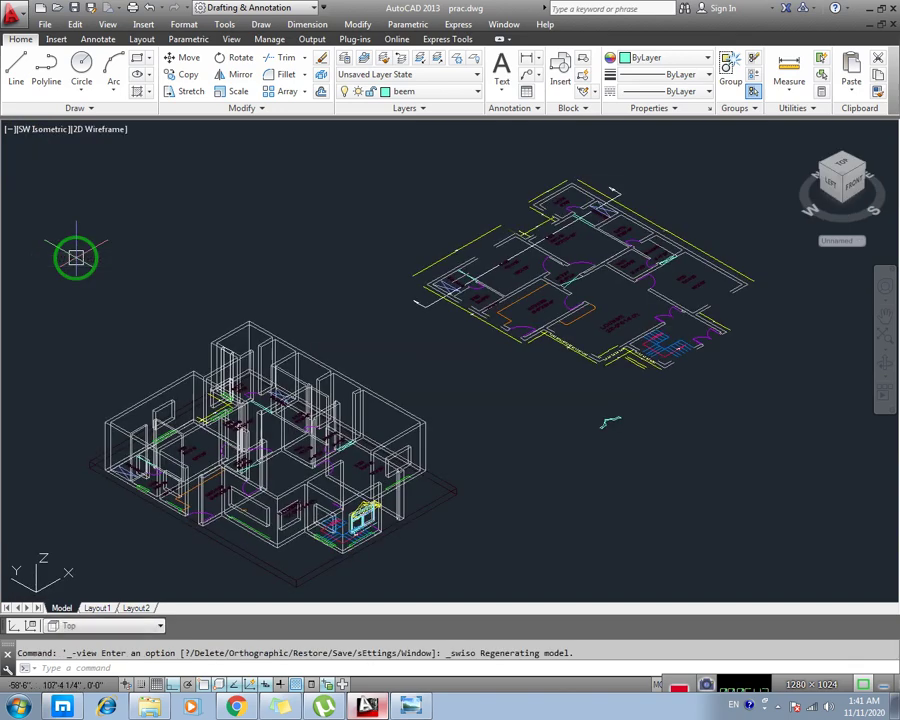
middle_click_drag(600, 428, 496, 412)
scroll(496, 412, "up", 5)
scroll(480, 400, "up", 3)
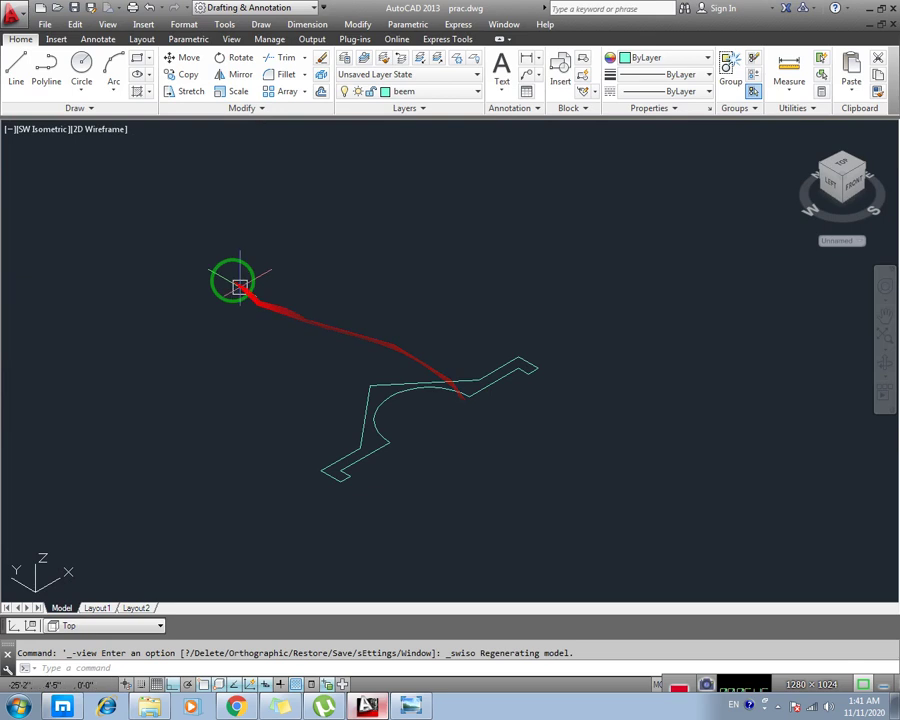
Step: Apply the Realistic visual style and centre the profile in view
left_click(90, 130)
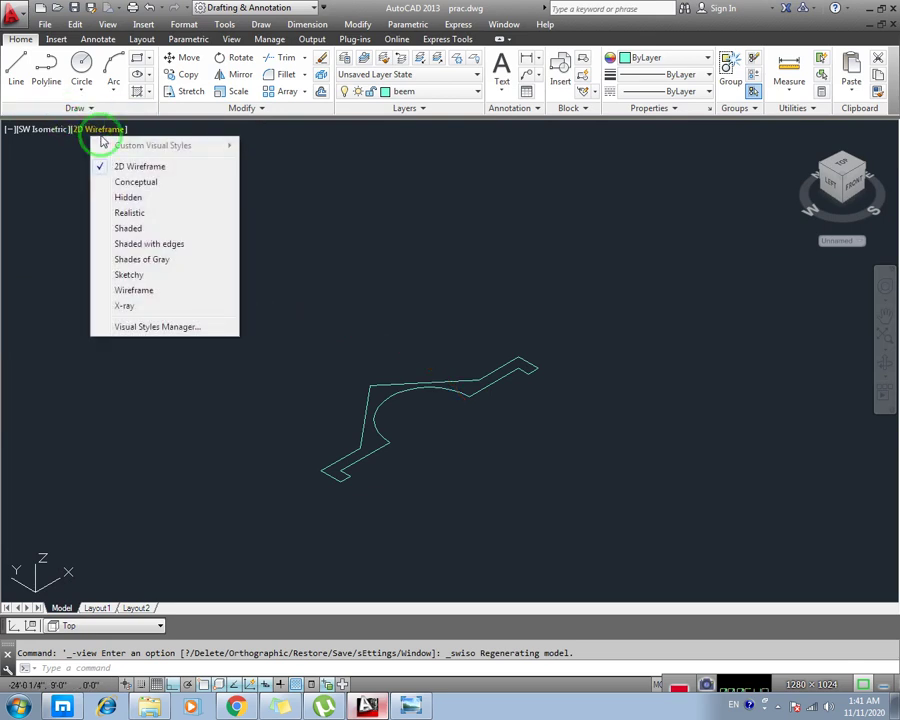
left_click(135, 216)
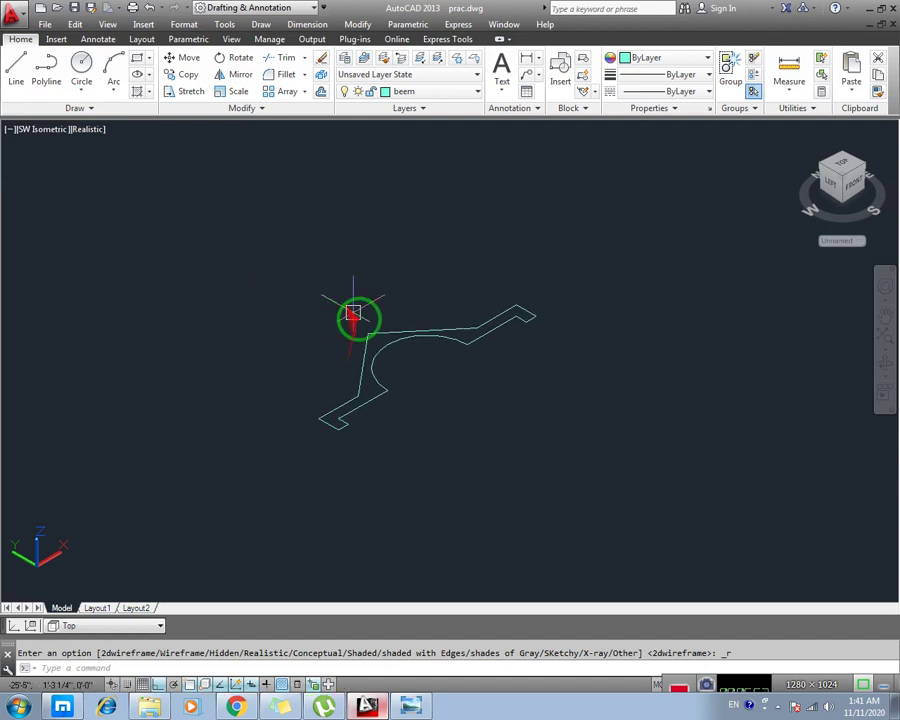
left_click_drag(380, 335, 350, 333)
type("EXT")
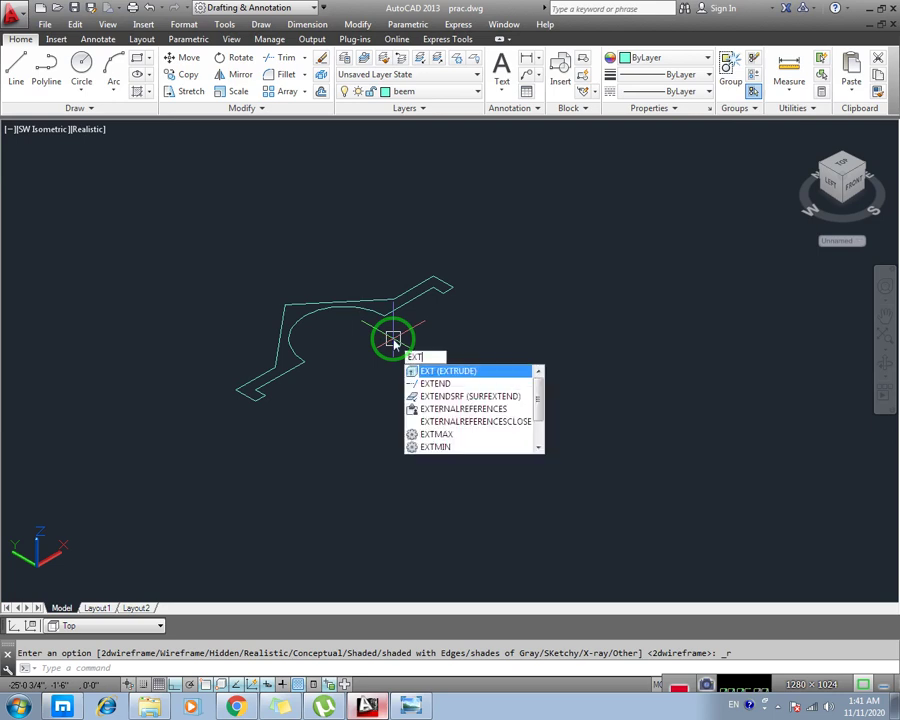
Step: Extrude the arched beam profile to a height of 18 into a solid beam
key("Return")
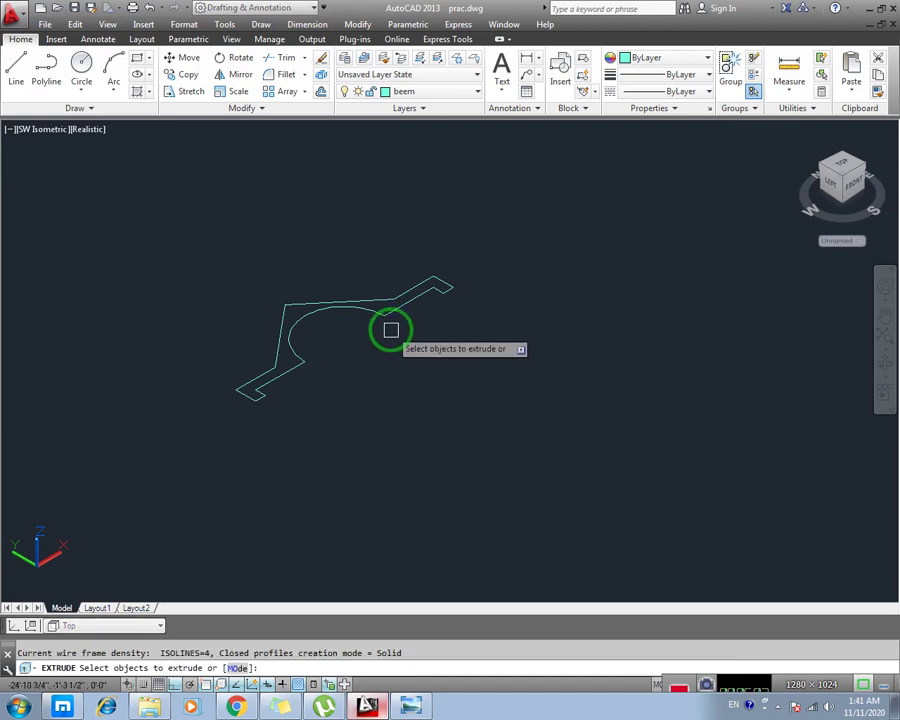
left_click(385, 316)
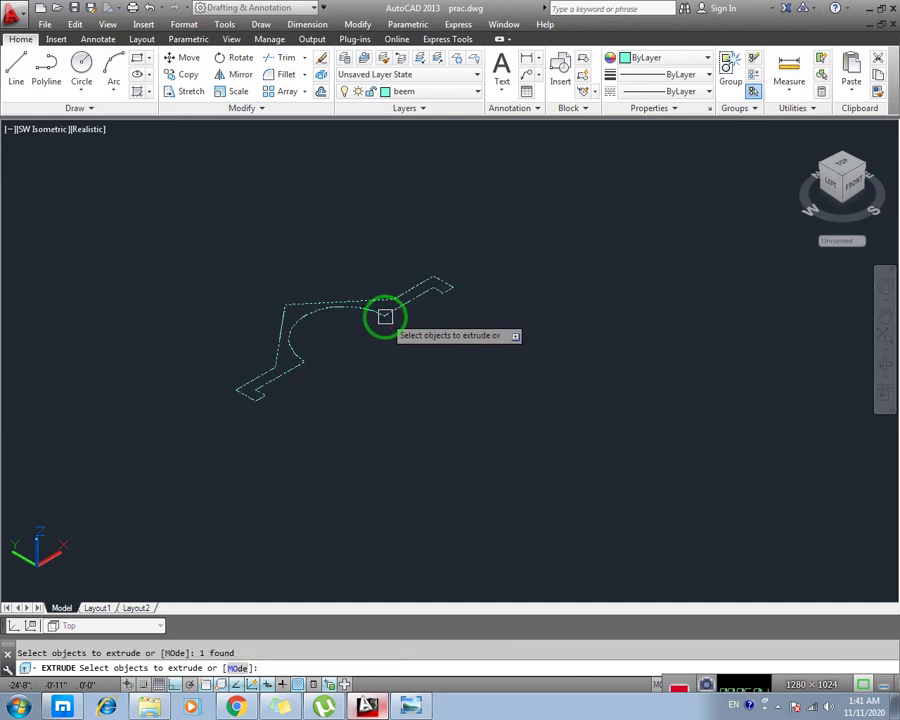
key("Return")
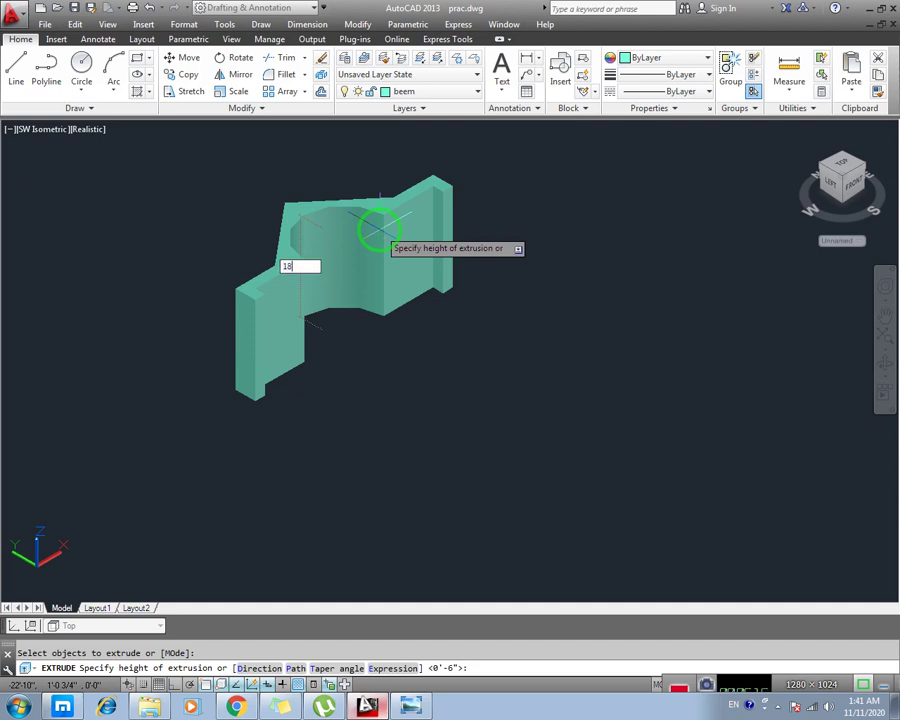
scroll(376, 228, "down", 2)
key("Return")
scroll(352, 280, "down", 3)
key("Escape")
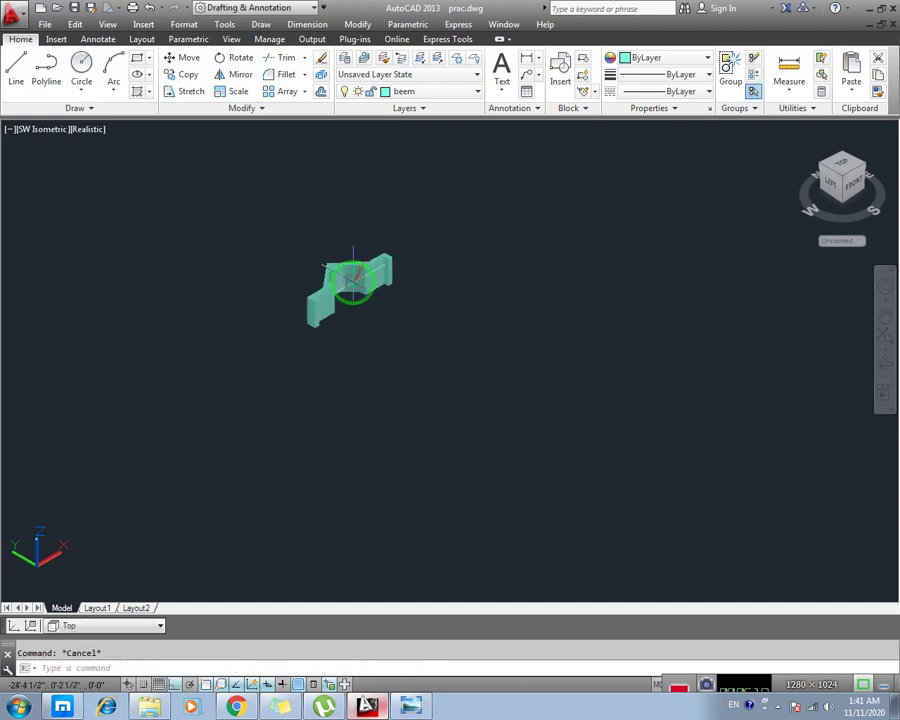
scroll(372, 286, "down", 2)
mouse_move(372, 286)
middle_mouse_down()
mouse_move(333, 325)
mouse_move(516, 224)
middle_mouse_up()
scroll(333, 330, "up", 2)
left_click(556, 216)
left_click(415, 362)
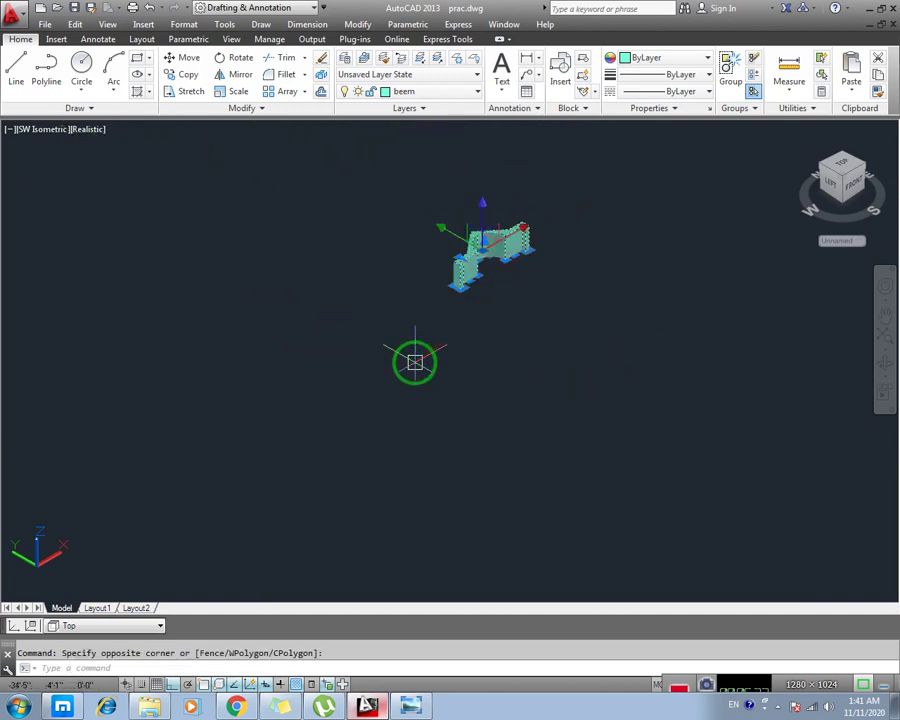
type("M")
key("Return")
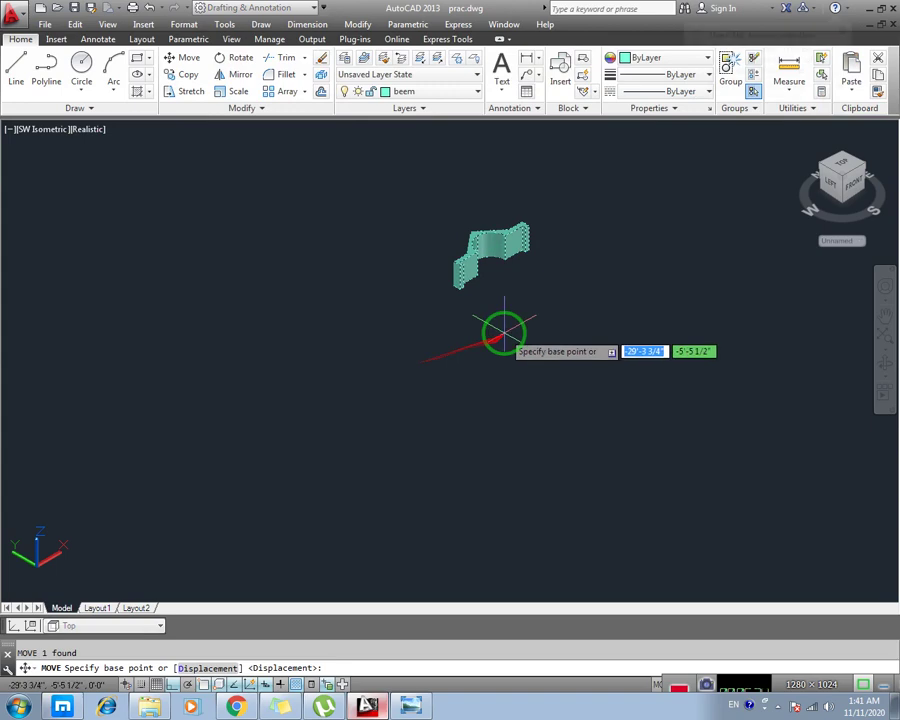
left_click(505, 332)
scroll(247, 543, "up", 2)
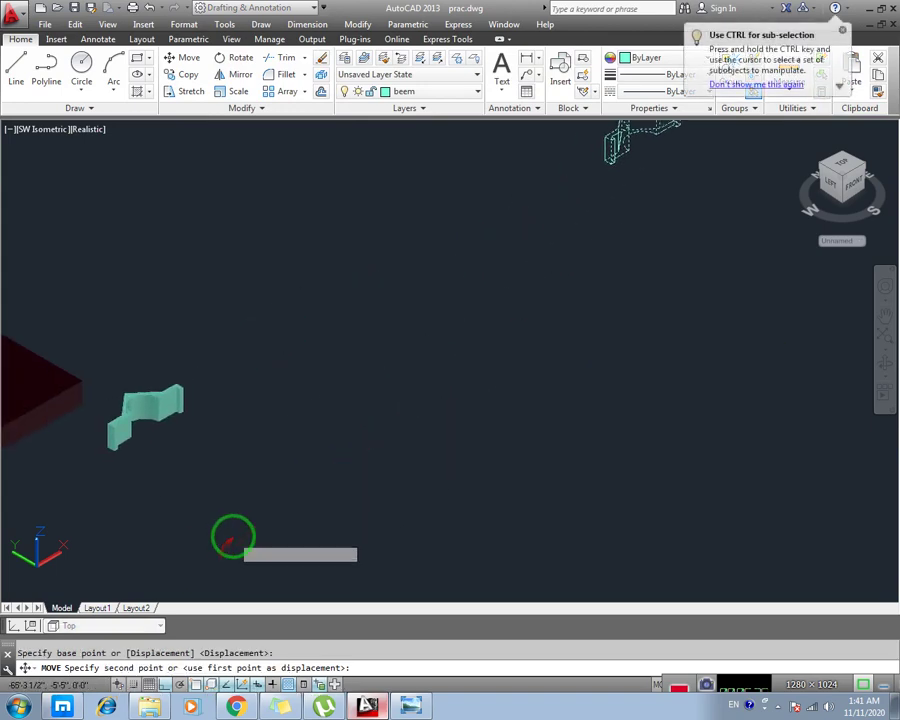
scroll(330, 420, "up", 3)
scroll(340, 420, "down", 2)
mouse_move(373, 506)
middle_mouse_down()
mouse_move(297, 515)
mouse_move(667, 357)
mouse_move(747, 337)
middle_mouse_up()
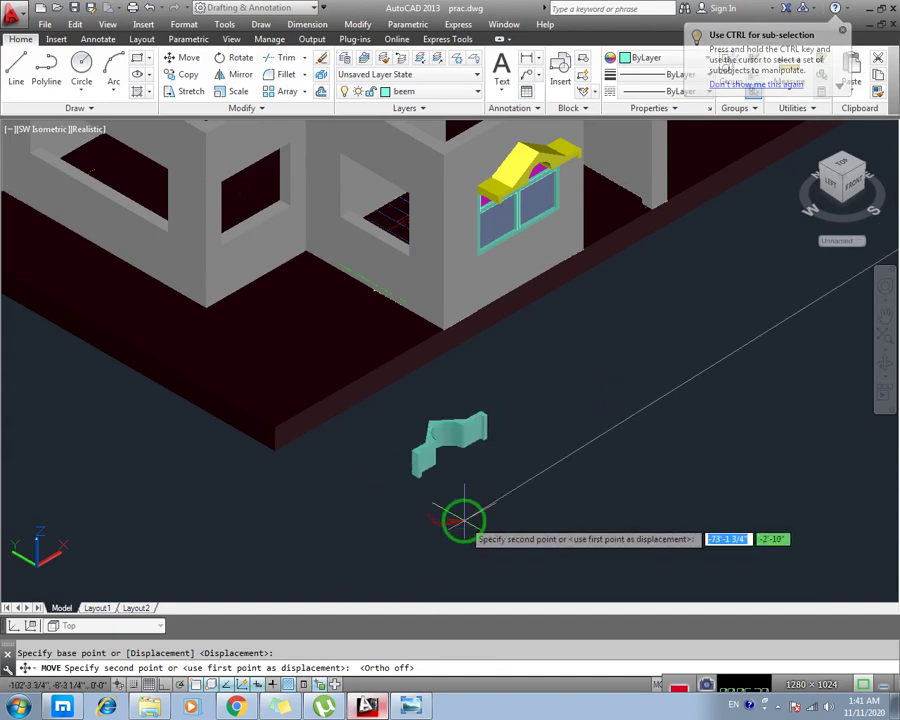
key("Escape")
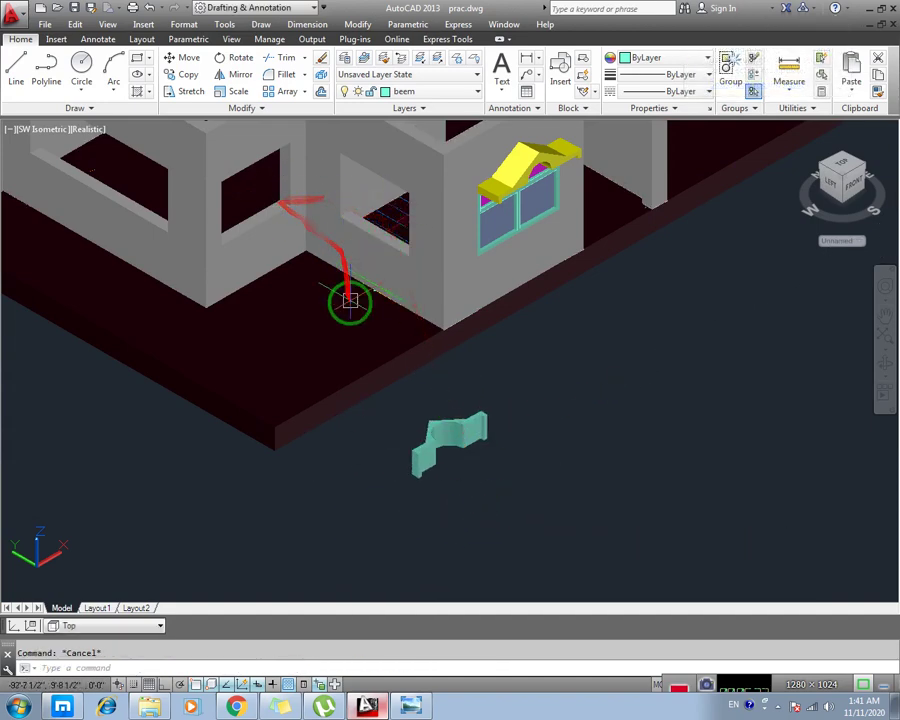
middle_click_drag(452, 357, 474, 382)
scroll(250, 238, "up", 2)
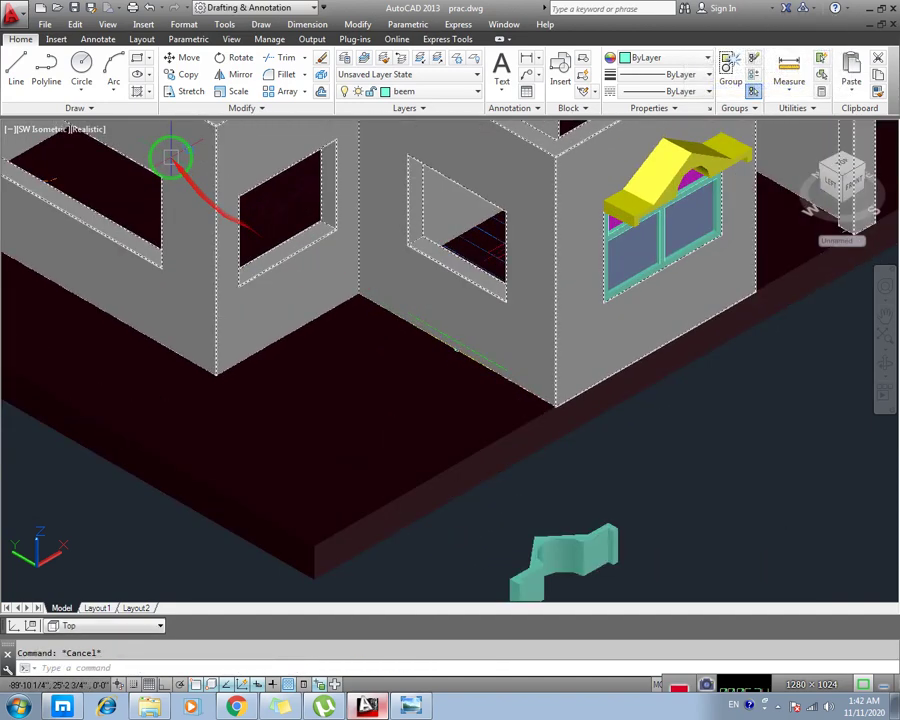
middle_click_drag(611, 498, 476, 368)
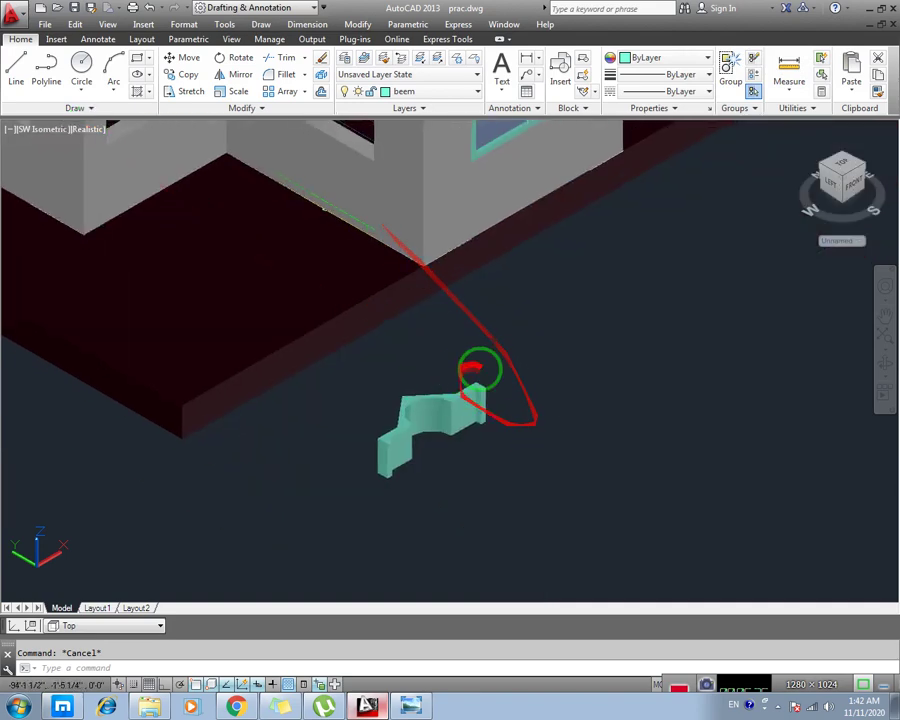
left_click(496, 356)
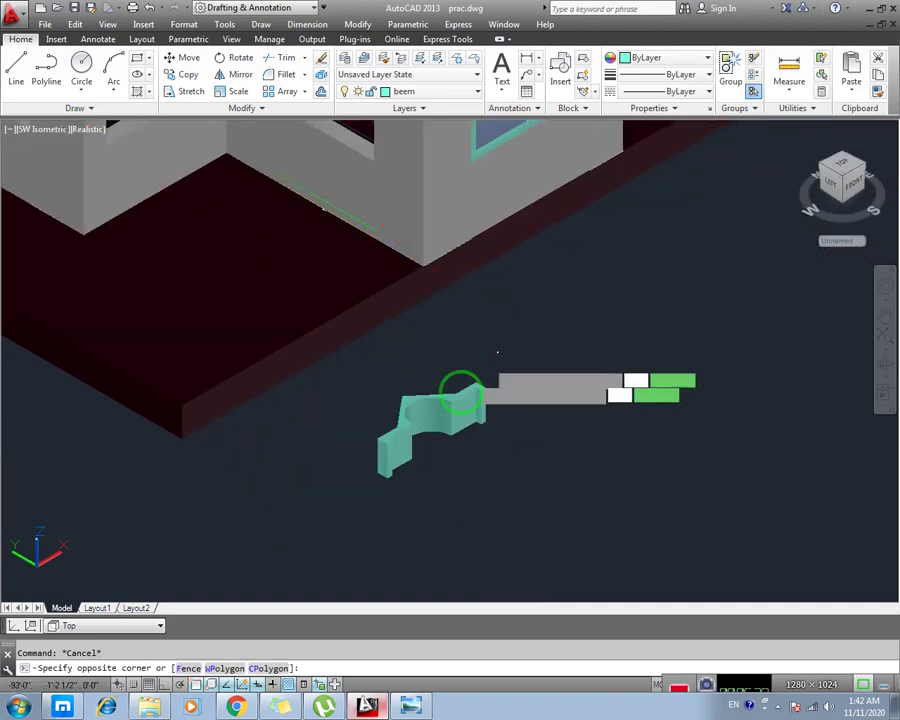
left_click(386, 490)
type("3R")
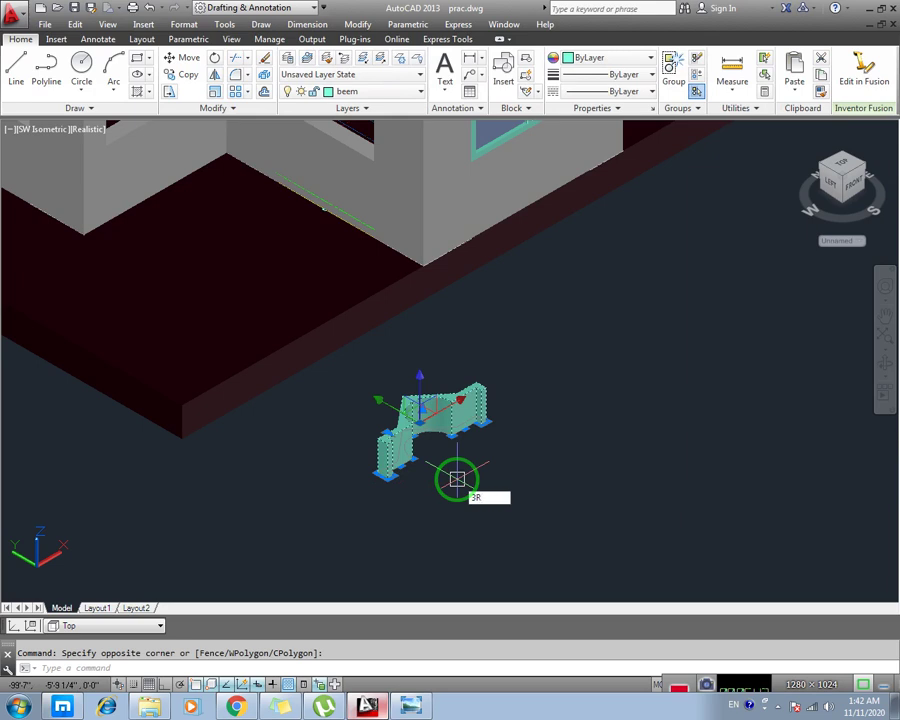
Step: 3D-rotate the cyan beam 270° with Ortho on so its arch stands upright
key("Return")
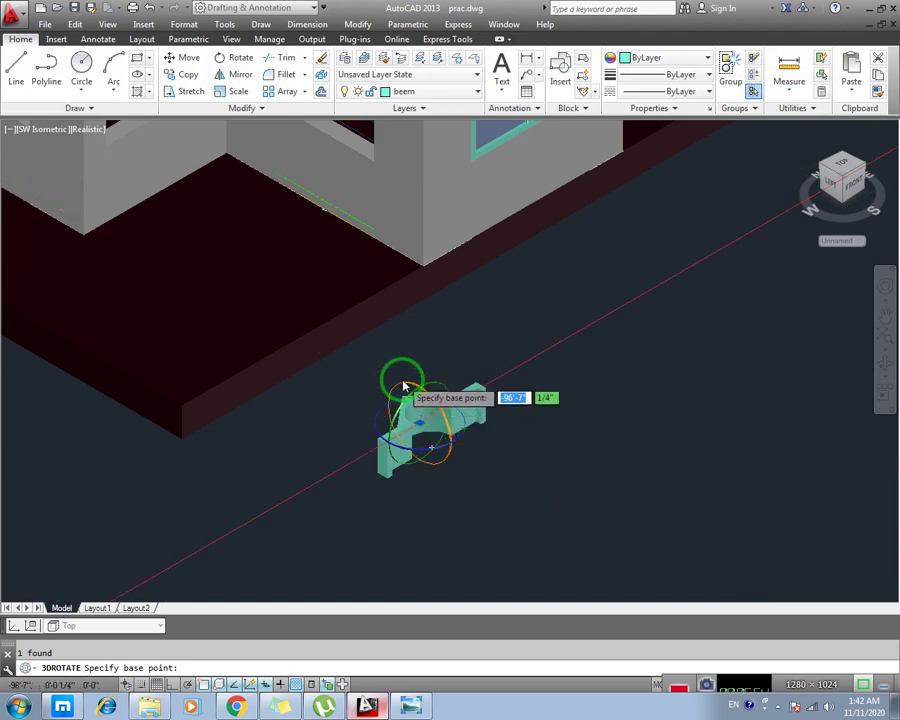
left_click(402, 380)
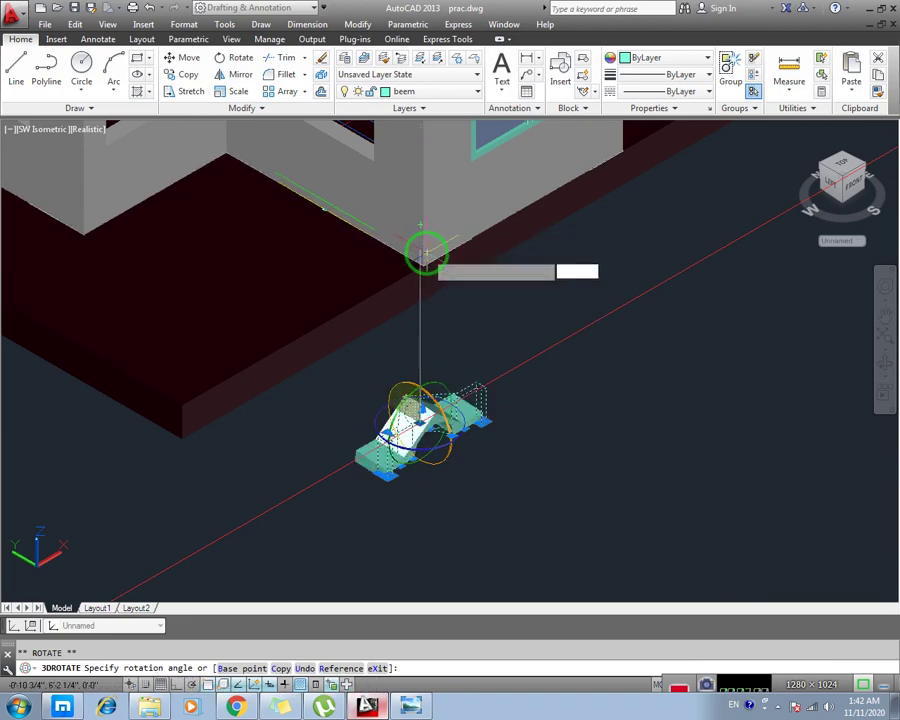
key("F8")
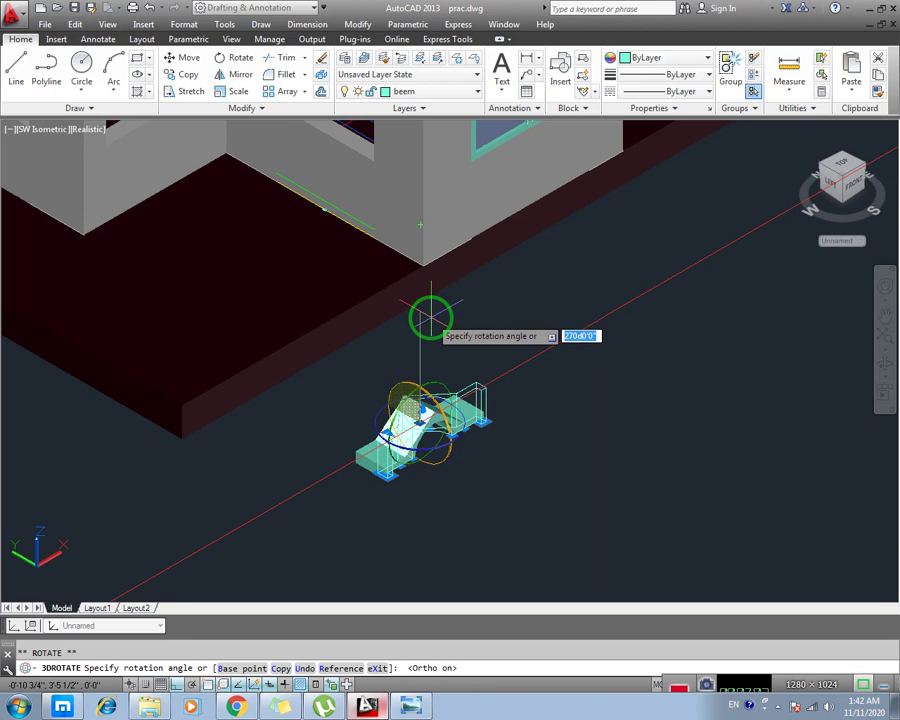
left_click(431, 317)
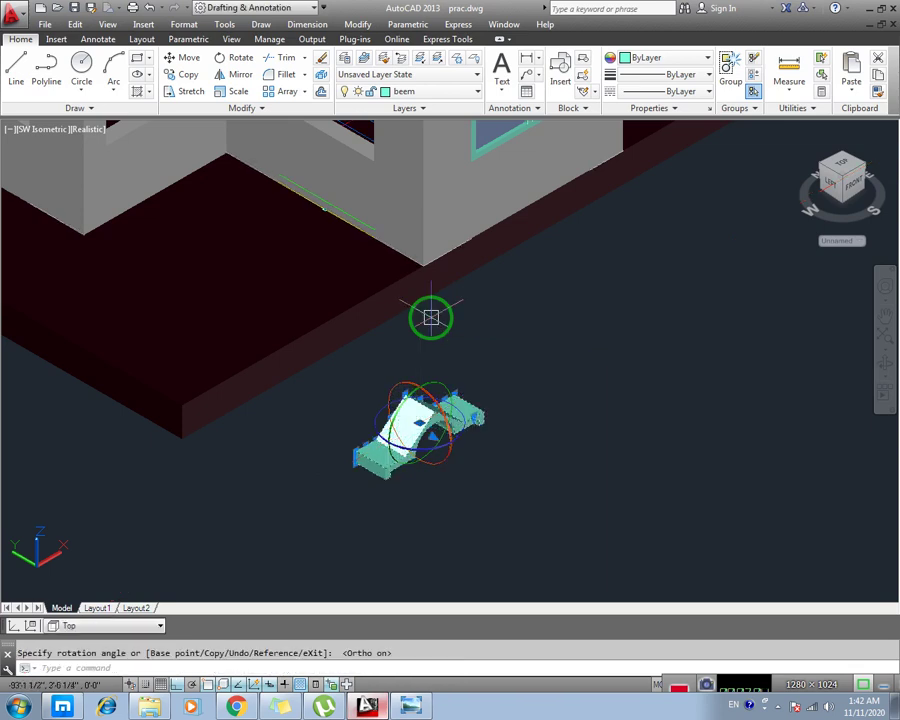
key("Escape")
mouse_move(426, 324)
middle_mouse_down()
mouse_move(490, 394)
mouse_move(374, 336)
mouse_move(341, 346)
mouse_move(353, 381)
middle_mouse_up()
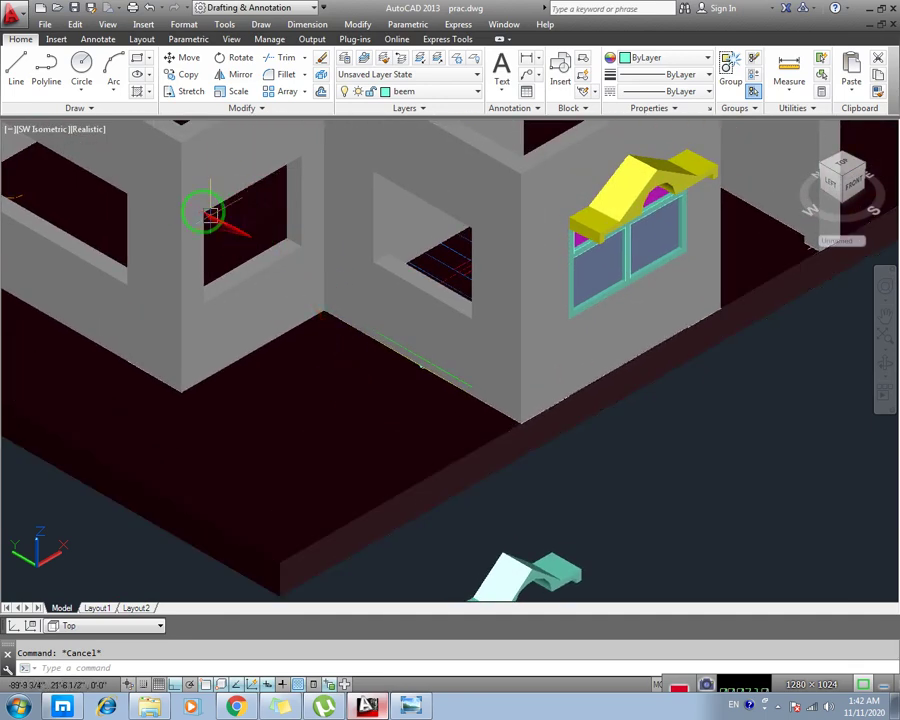
Step: Switch the display to Wireframe, reframe the view, and crossing-select the cyan beam
left_click(88, 130)
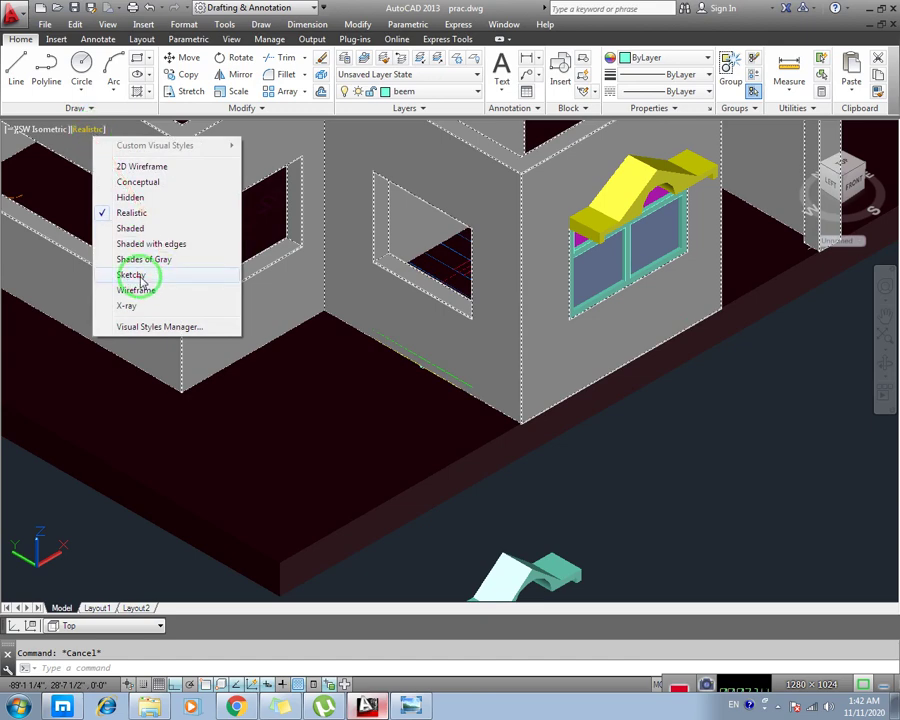
left_click(146, 291)
middle_click_drag(300, 436, 292, 320)
scroll(231, 268, "up", 2)
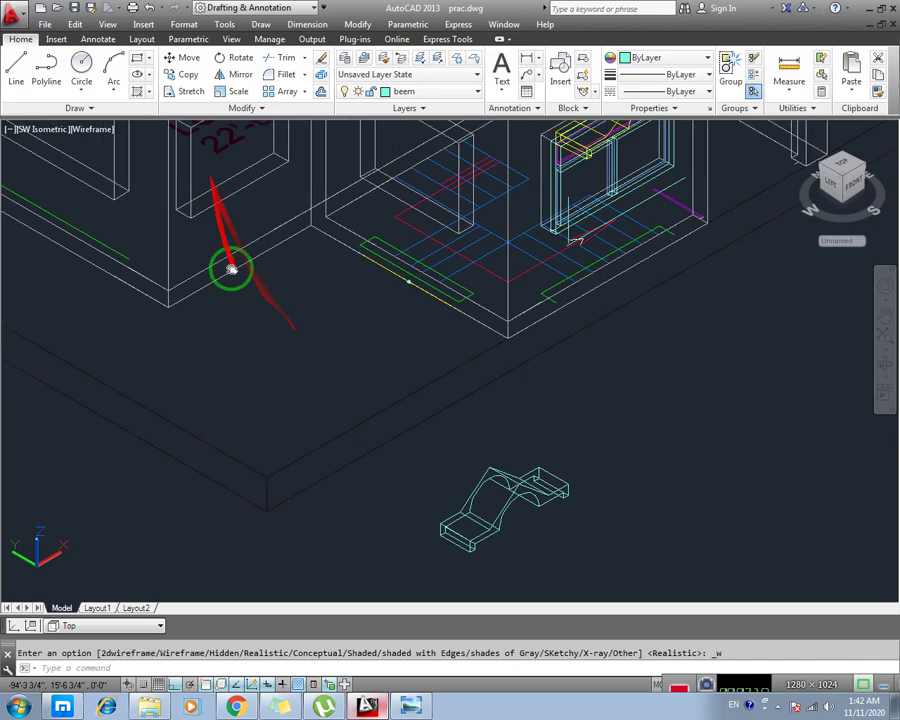
middle_click_drag(172, 140, 186, 180)
middle_click_drag(331, 371, 317, 262)
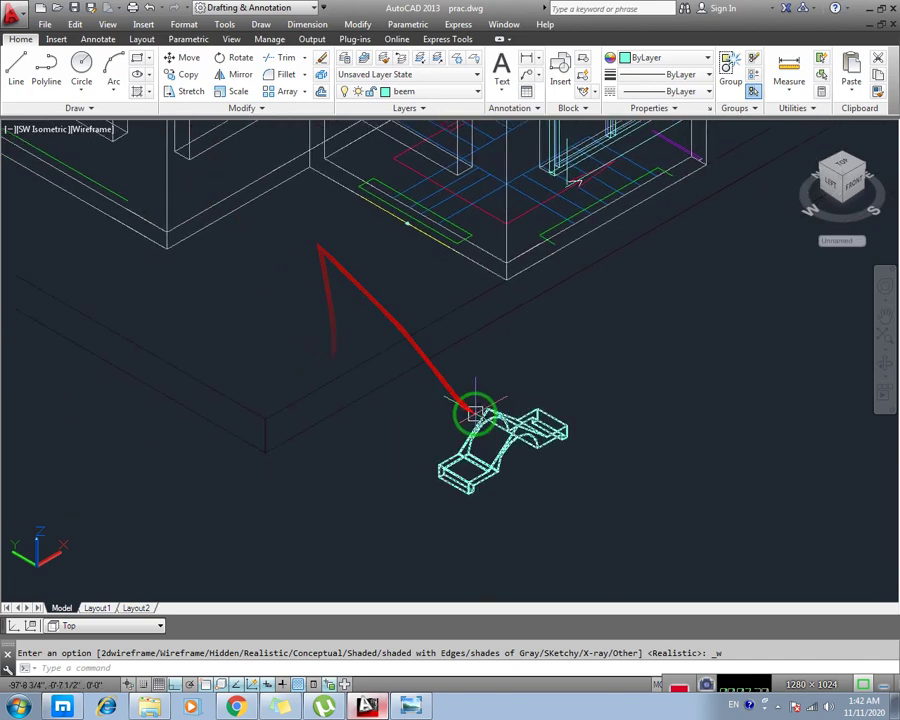
left_click(570, 380)
left_click(535, 450)
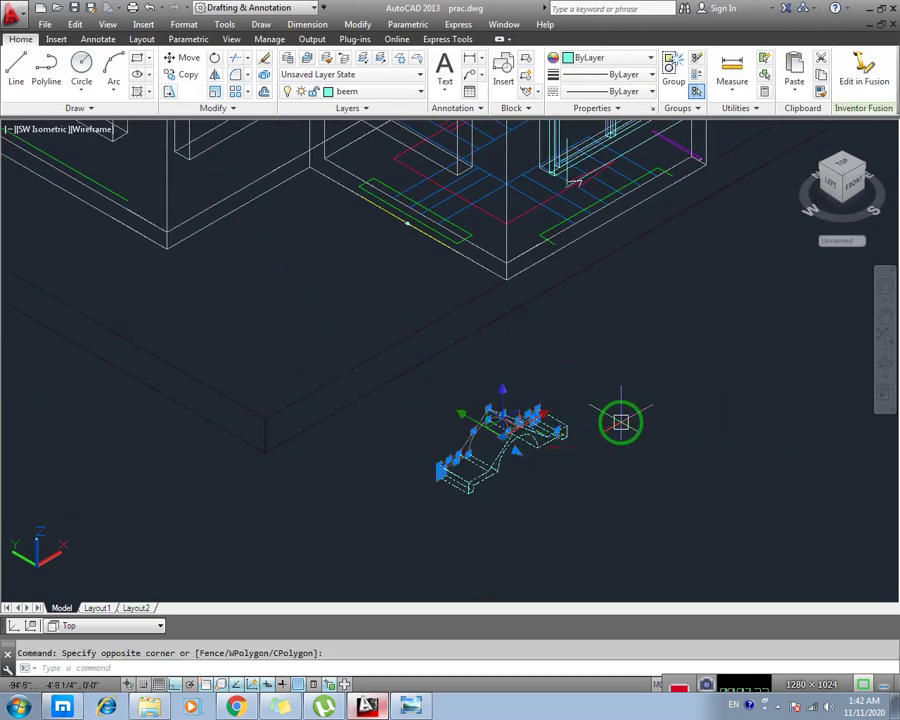
Step: Copy the cyan beam from its corner endpoint to above the left wall's window opening
type("co")
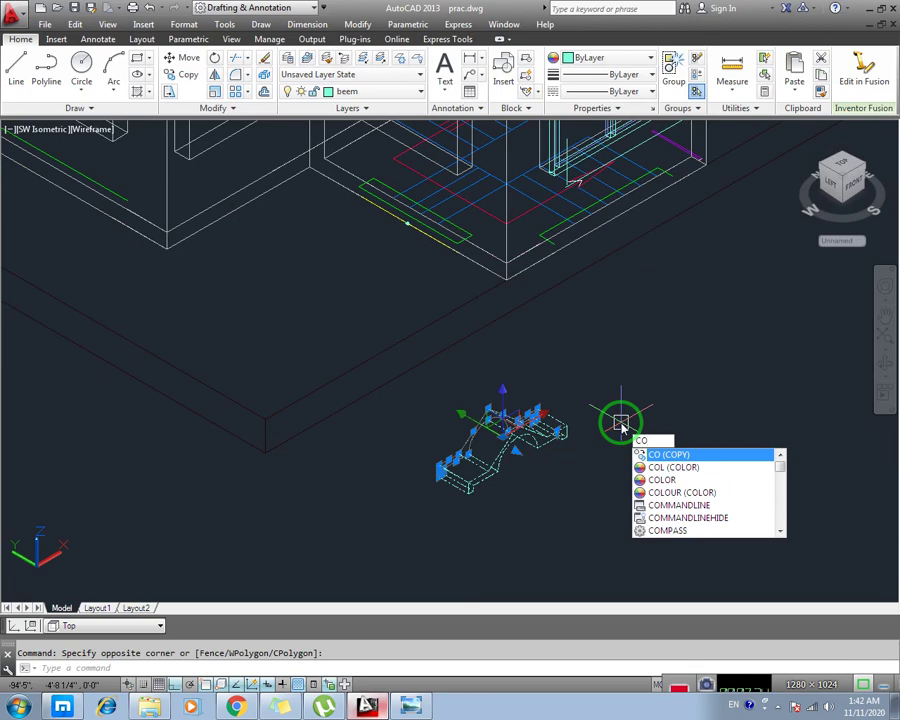
key("Return")
scroll(428, 488, "up", 5)
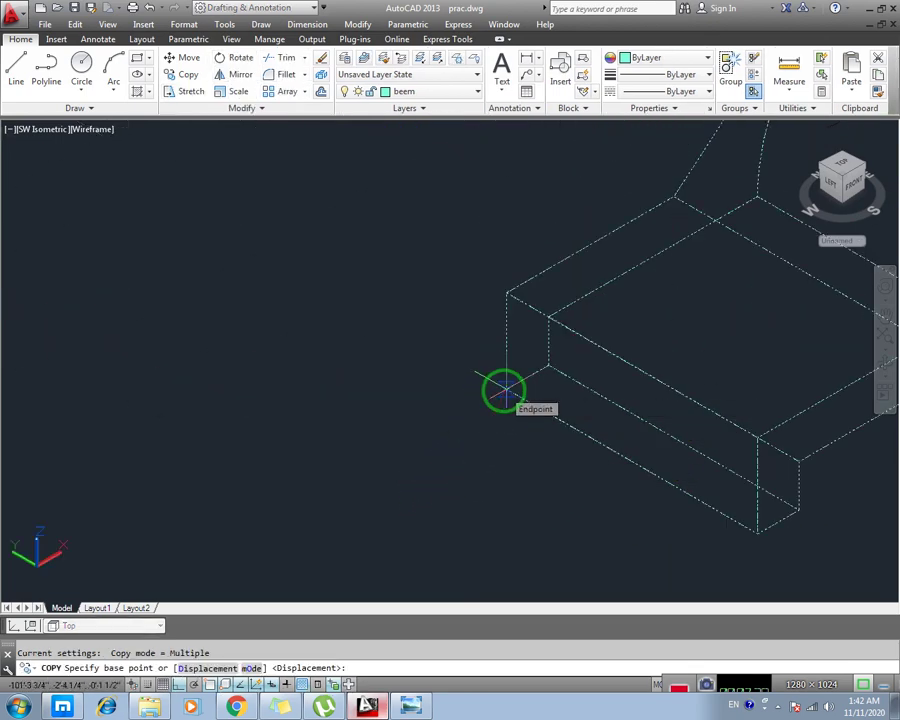
left_click(504, 390)
scroll(387, 346, "down", 5)
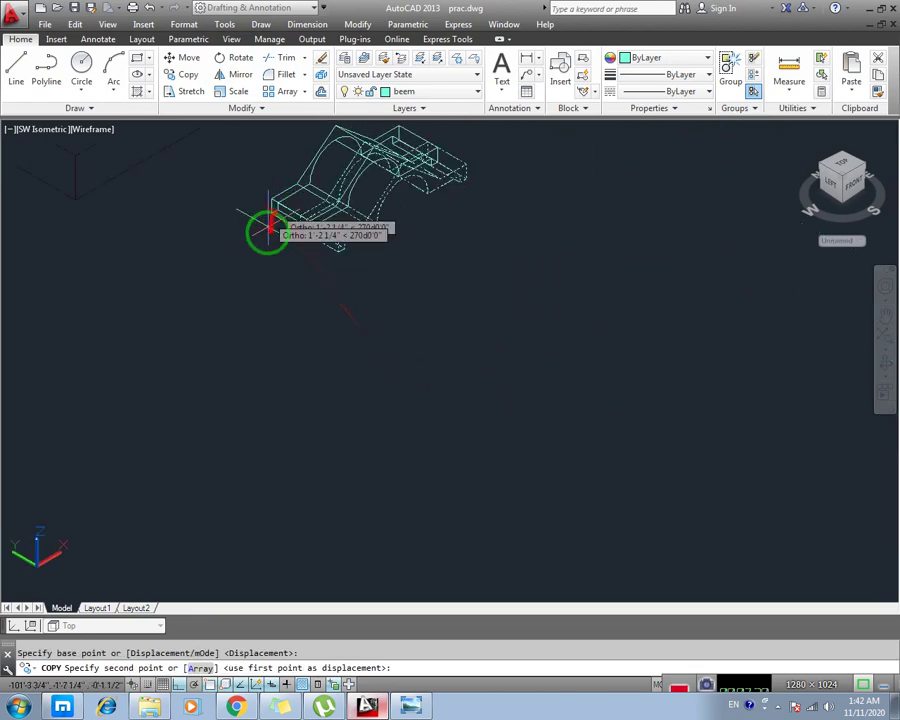
scroll(170, 194, "down", 4)
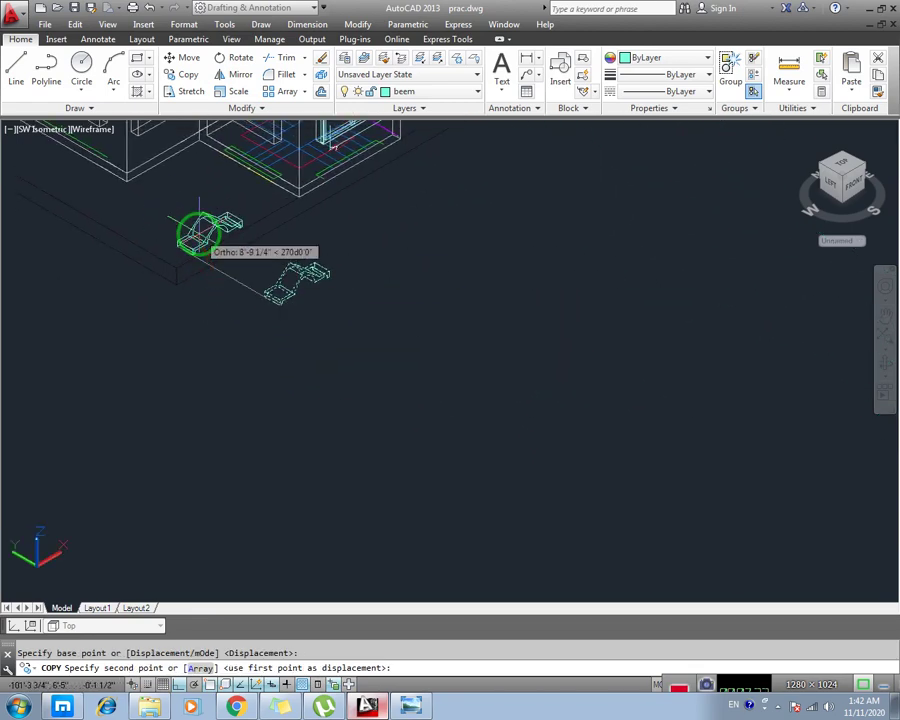
scroll(177, 181, "up", 2)
scroll(215, 241, "up", 2)
scroll(207, 261, "up", 3)
scroll(237, 270, "up", 3)
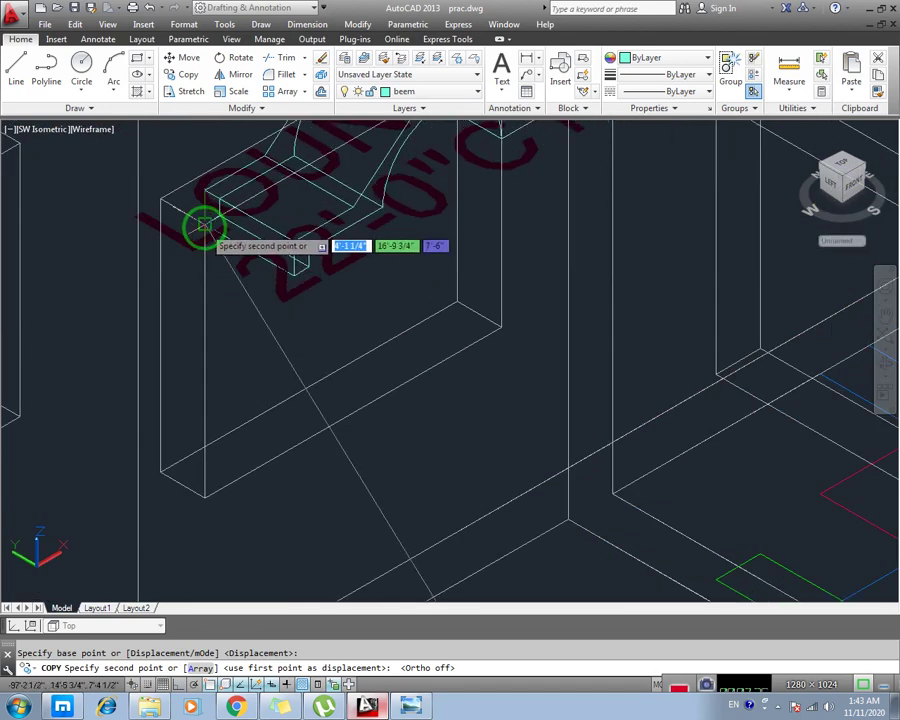
left_click(203, 226)
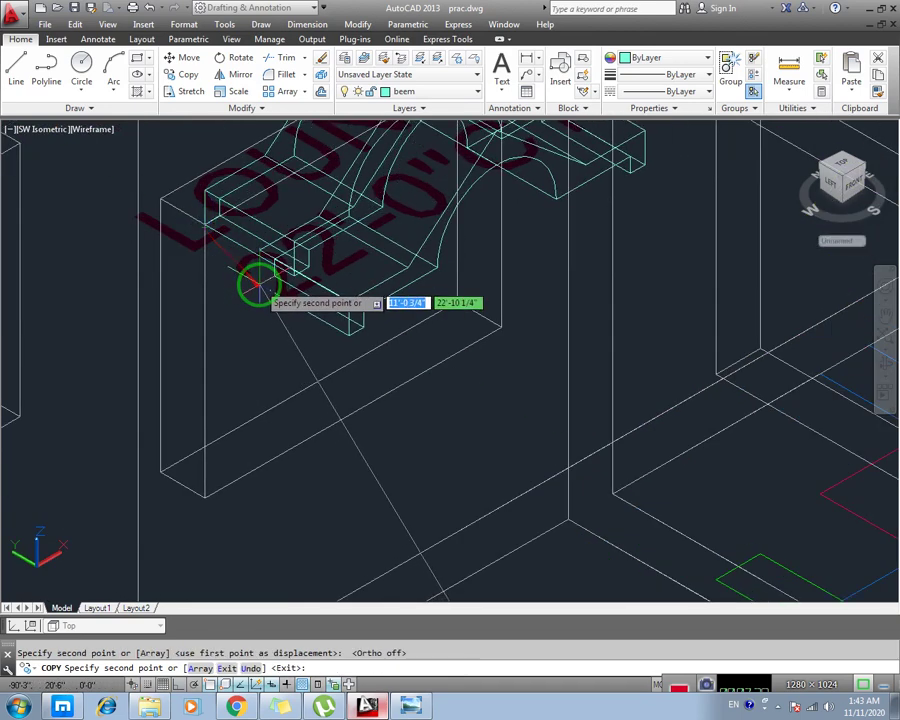
key("Escape")
scroll(258, 287, "down", 2)
scroll(300, 305, "down", 3)
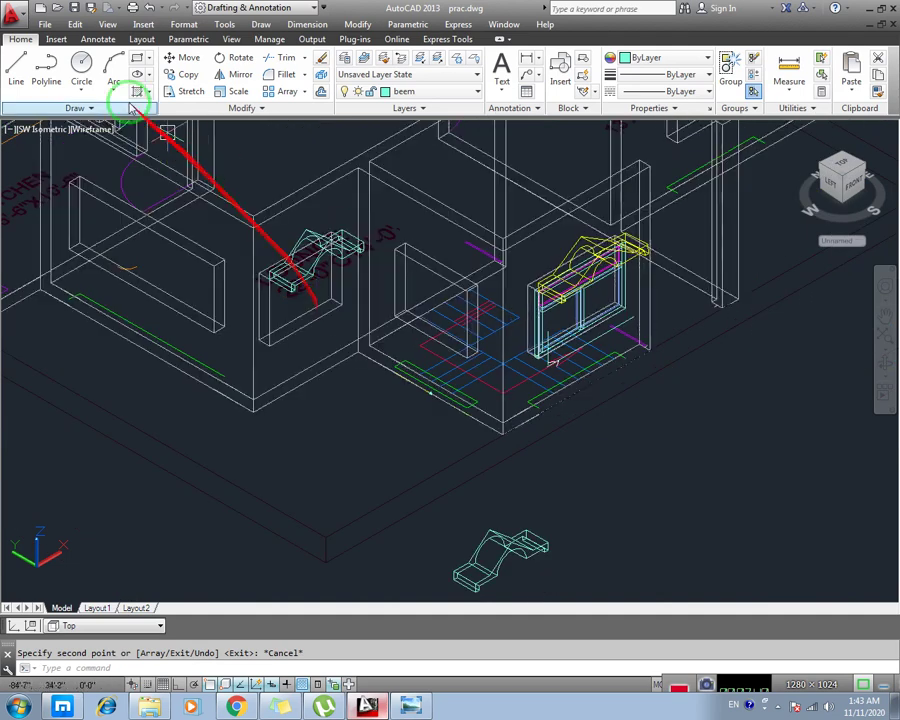
left_click(97, 135)
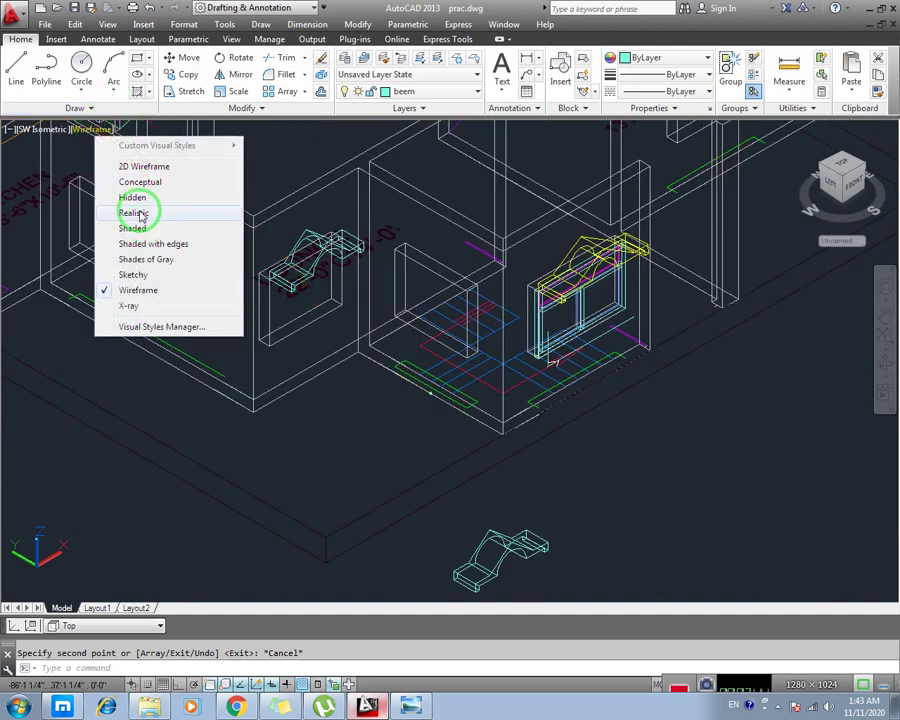
Step: Switch the display back to the Realistic visual style
left_click(140, 214)
scroll(330, 290, "up", 1)
scroll(298, 266, "up", 2)
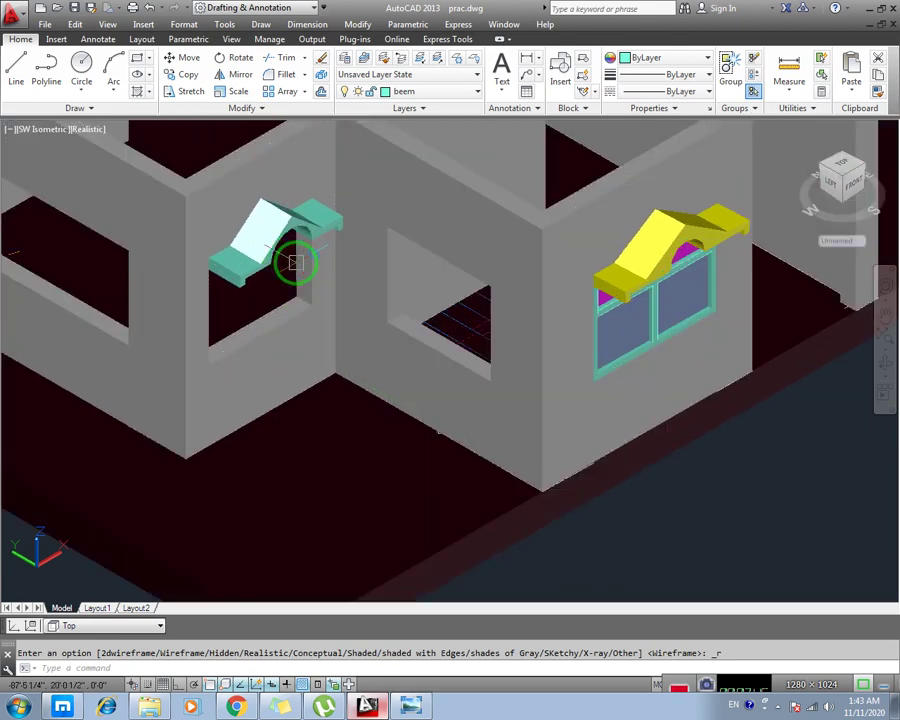
middle_click_drag(494, 280, 428, 211)
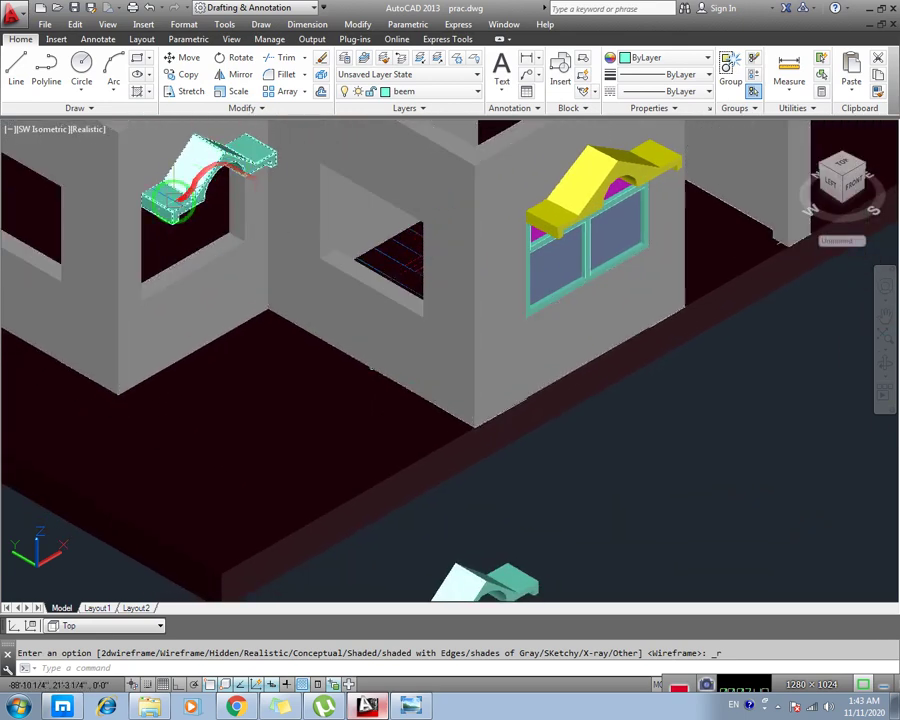
scroll(194, 182, "down", 1)
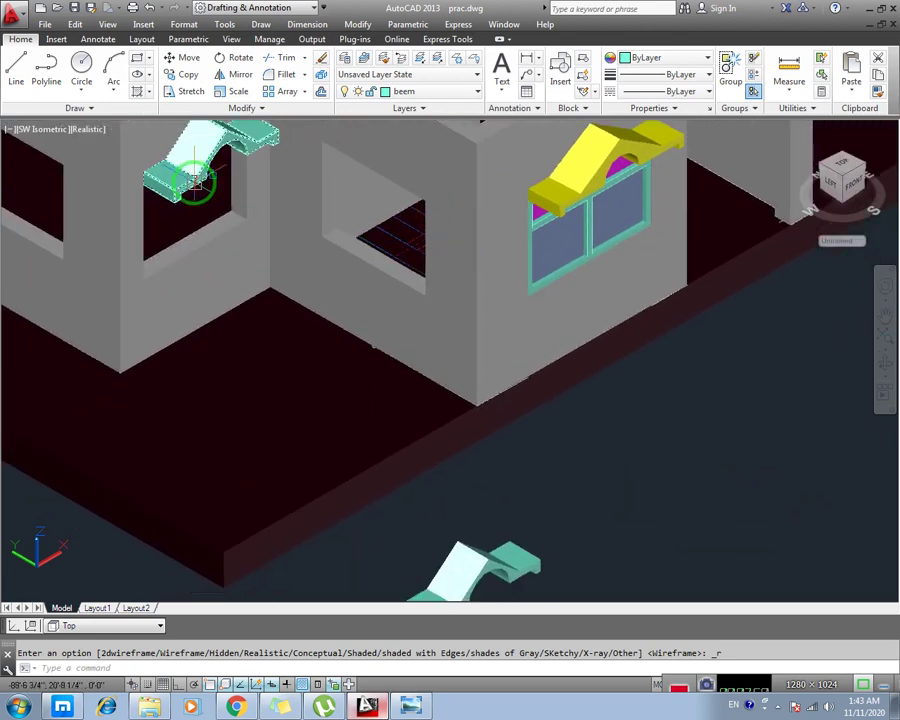
scroll(196, 188, "down", 2)
Step: Orbit around the house, then reset the viewport to the SW Isometric view
middle_click_drag(272, 222, 281, 230, "shift")
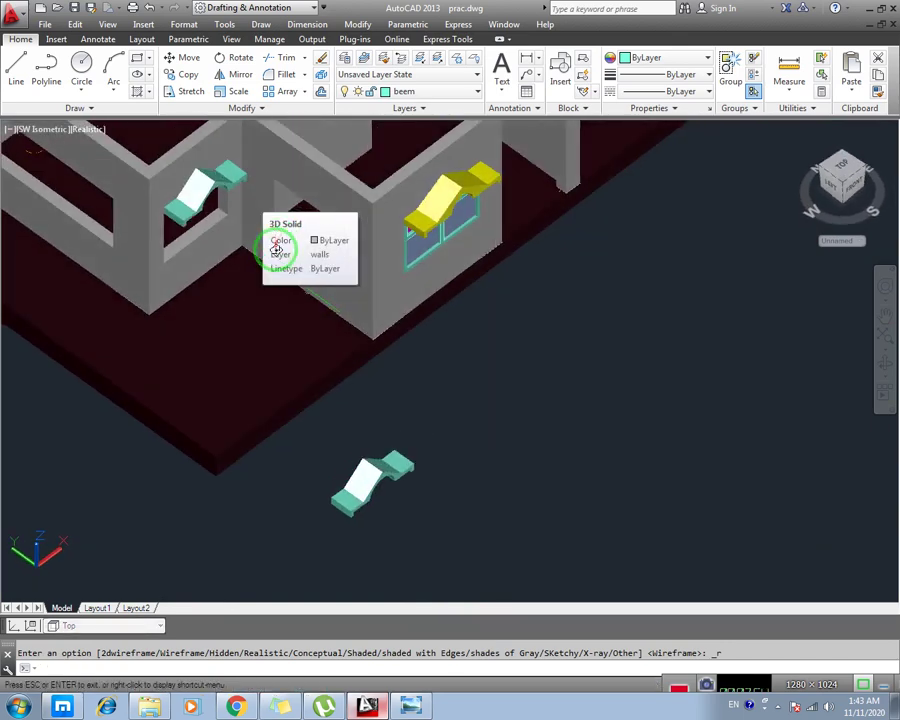
middle_click_drag(276, 244, 240, 267, "shift")
scroll(253, 229, "up", 2)
scroll(378, 222, "down", 1)
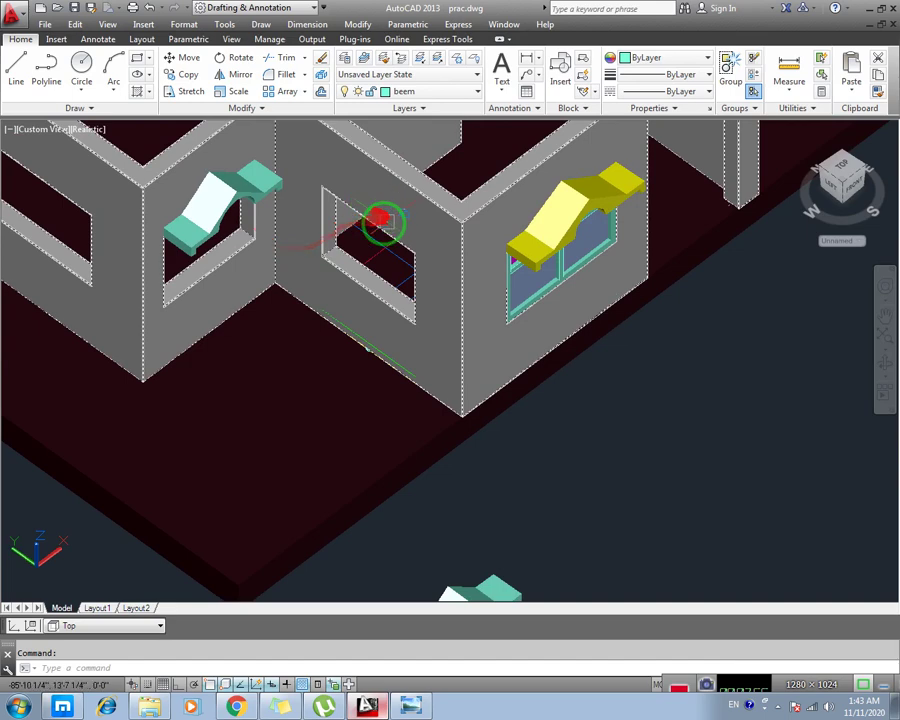
scroll(377, 224, "down", 1)
scroll(375, 252, "up", 1)
scroll(313, 212, "up", 1)
scroll(313, 212, "down", 2)
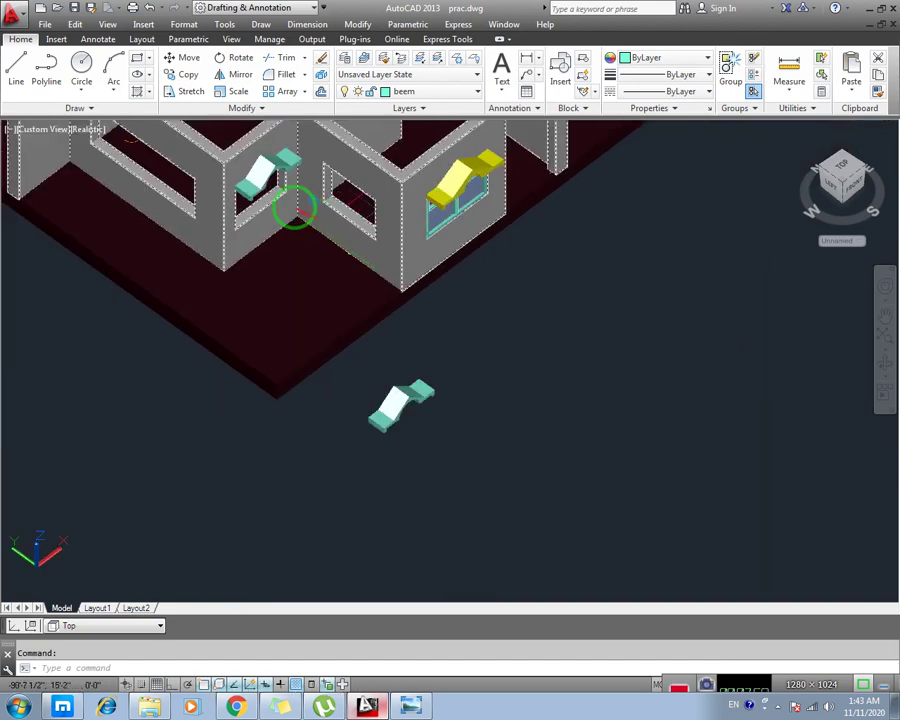
scroll(287, 215, "up", 1)
scroll(320, 221, "up", 1)
middle_click_drag(320, 221, 298, 259, "shift")
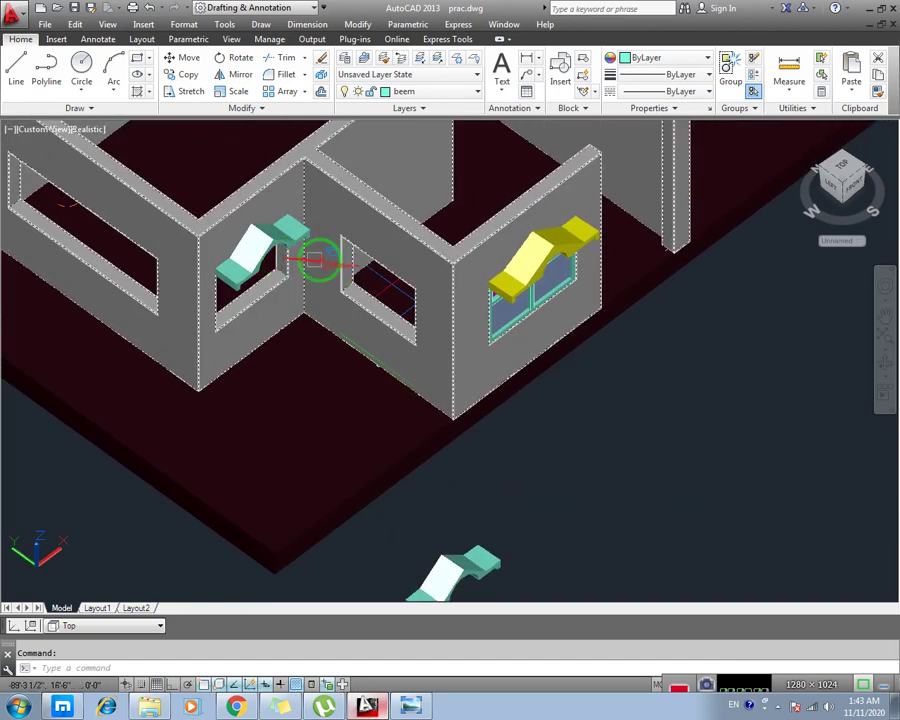
mouse_move(427, 408)
middle_mouse_down("shift")
mouse_move(458, 408)
mouse_move(426, 296)
mouse_move(378, 232)
middle_mouse_up("shift")
key("Escape")
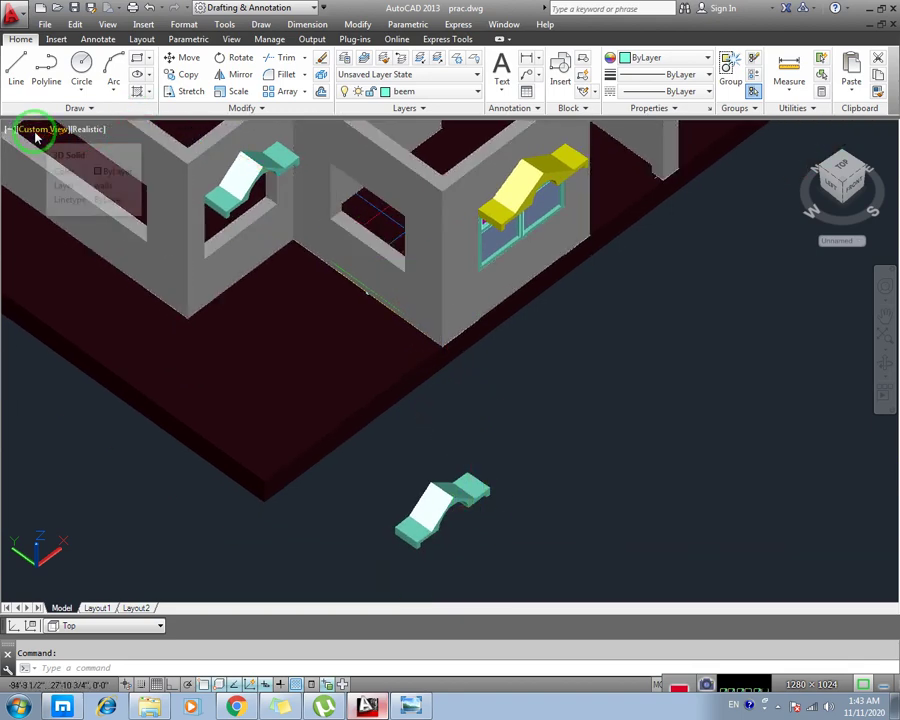
left_click(40, 130)
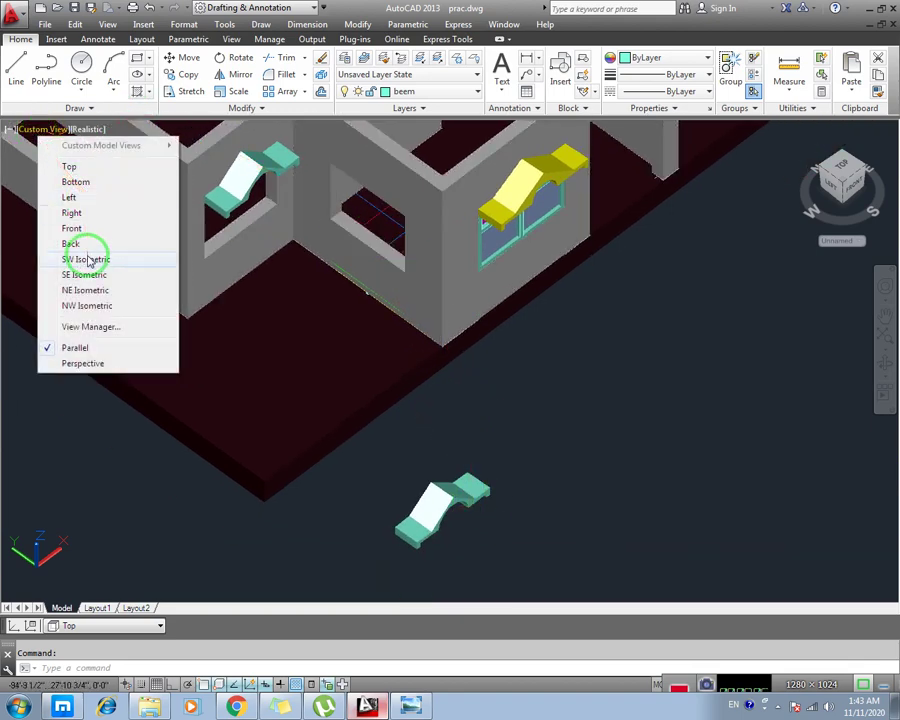
left_click(86, 259)
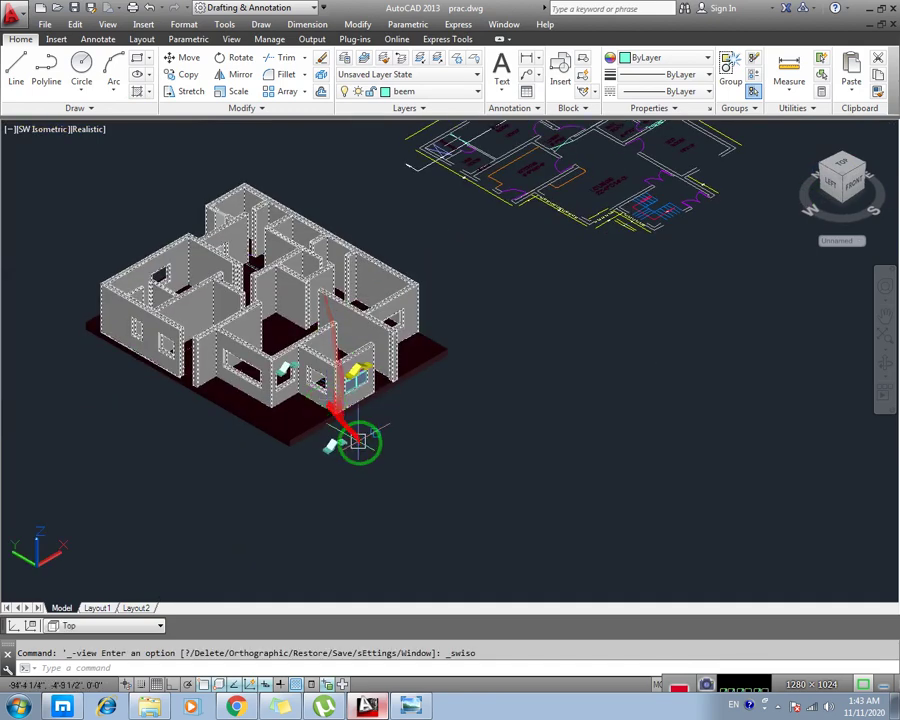
Step: 3D-rotate the loose cyan beam on the floor about a vertical axis to match the window copy
scroll(358, 440, "up", 3)
scroll(358, 440, "up", 3)
scroll(358, 440, "up", 3)
left_click(366, 405)
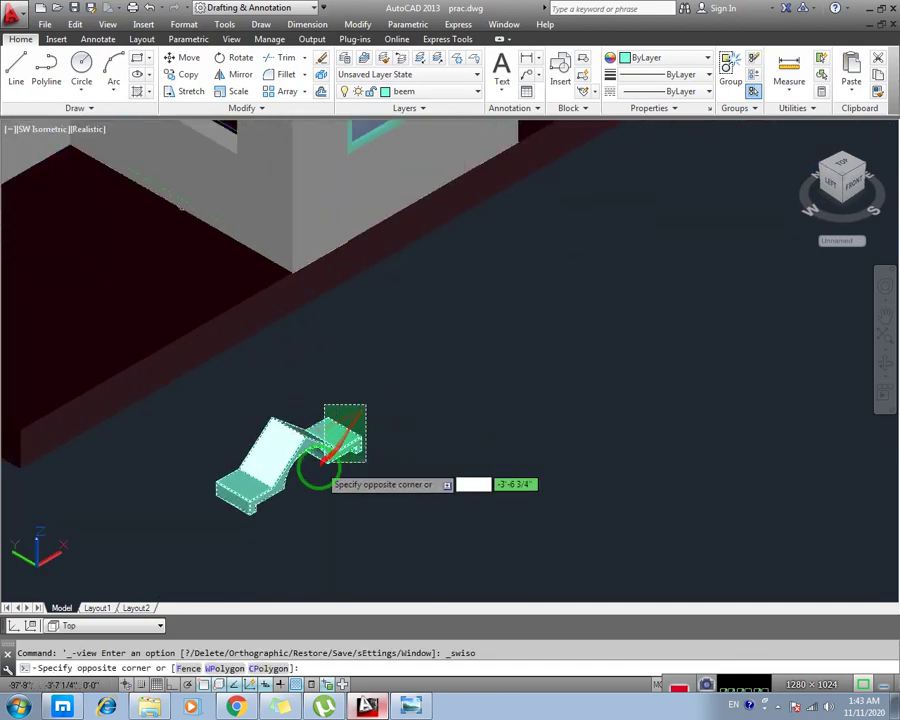
scroll(322, 458, "down", 3)
scroll(300, 346, "down", 2)
scroll(314, 356, "down", 2)
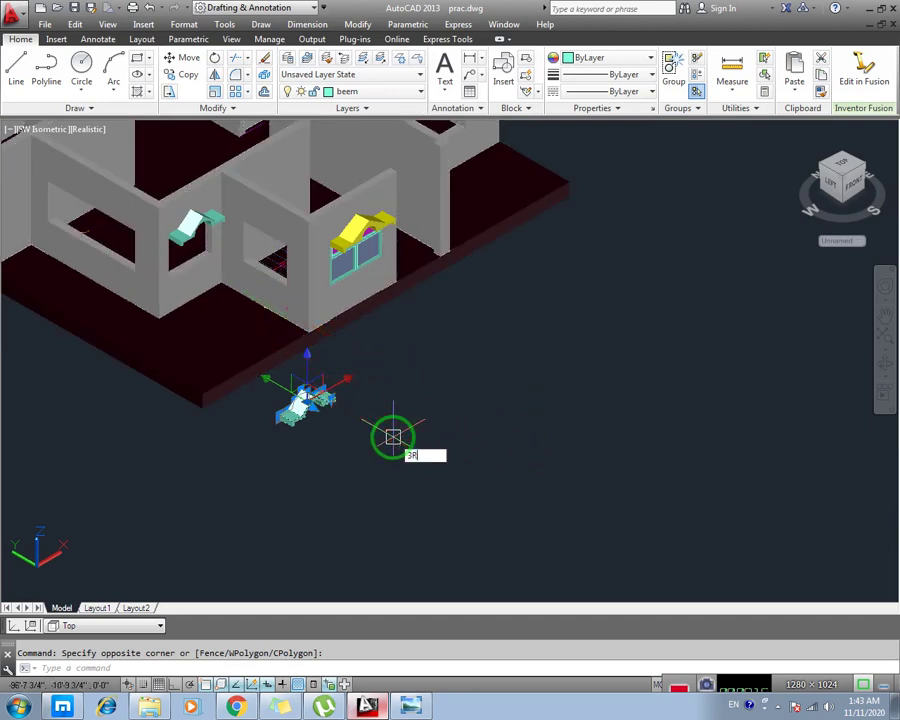
key("Return")
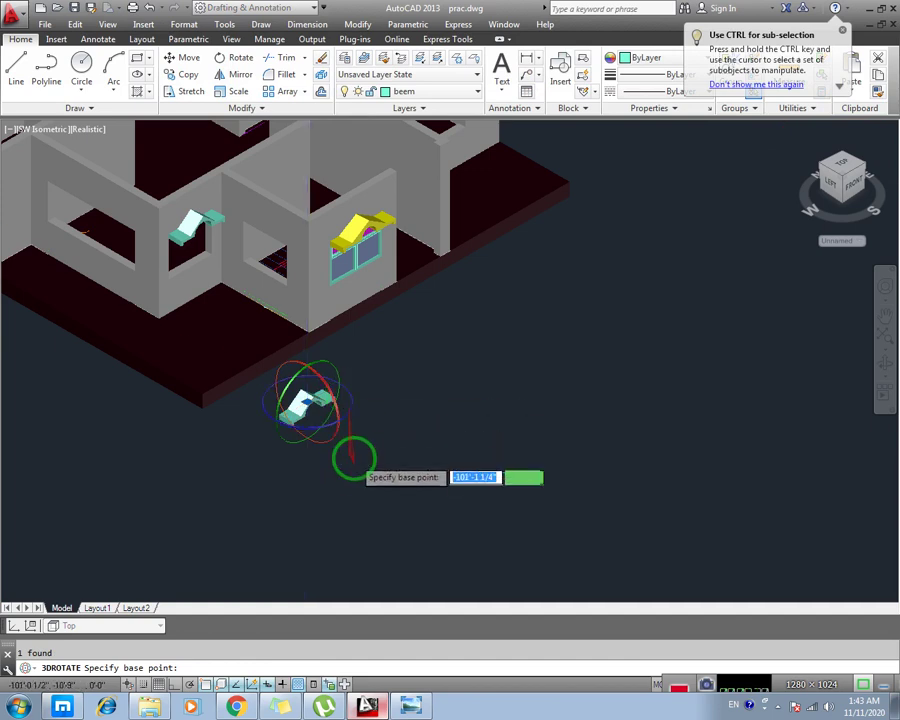
left_click(352, 413)
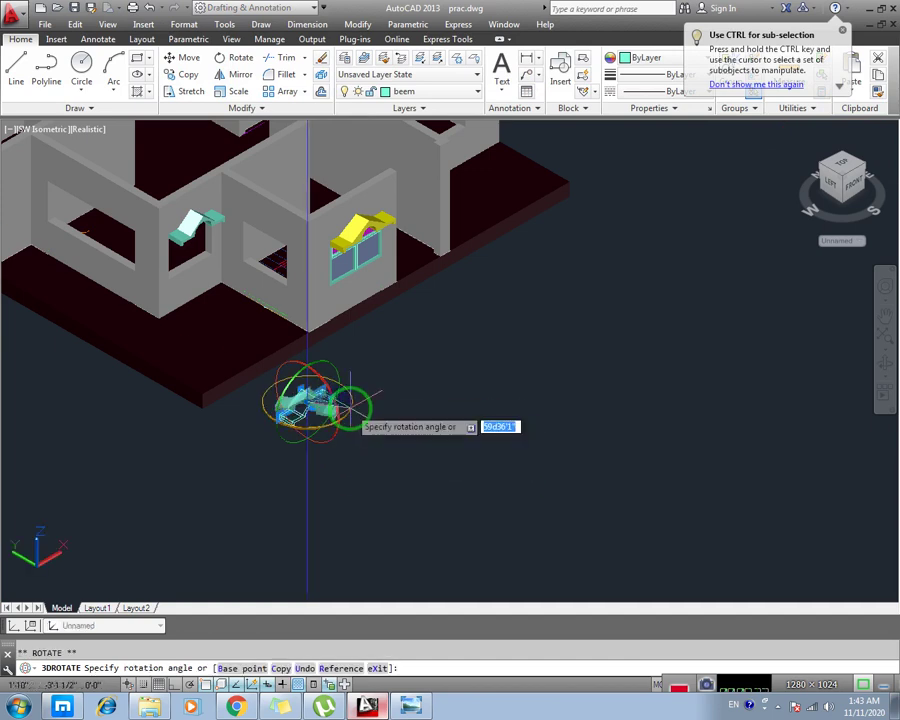
left_click(388, 458)
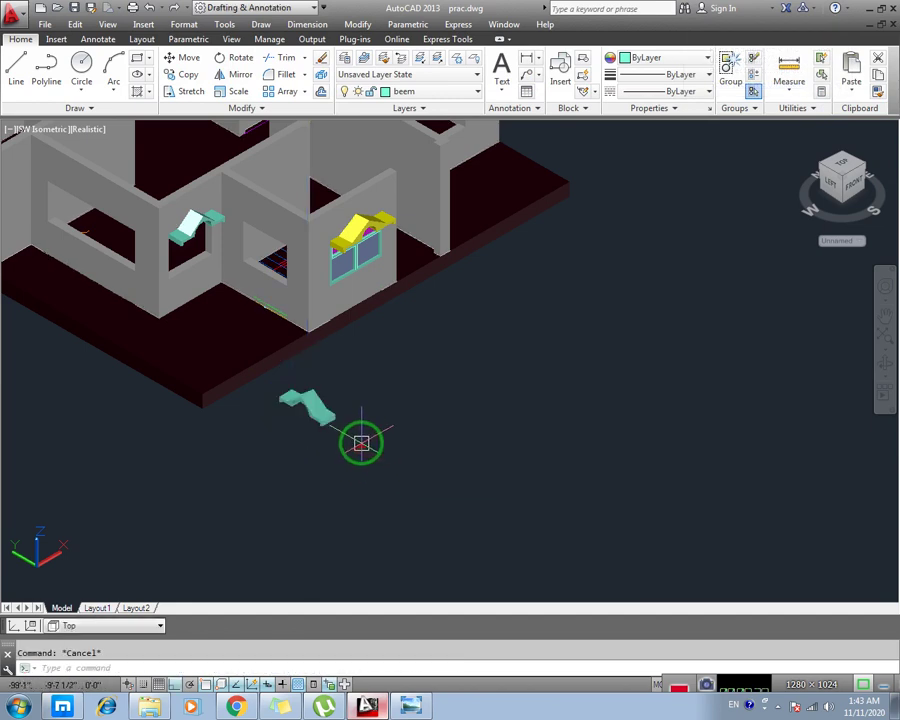
scroll(362, 443, "up", 2)
Step: Reframe the house and switch the visual style to Wireframe
scroll(291, 260, "up", 1)
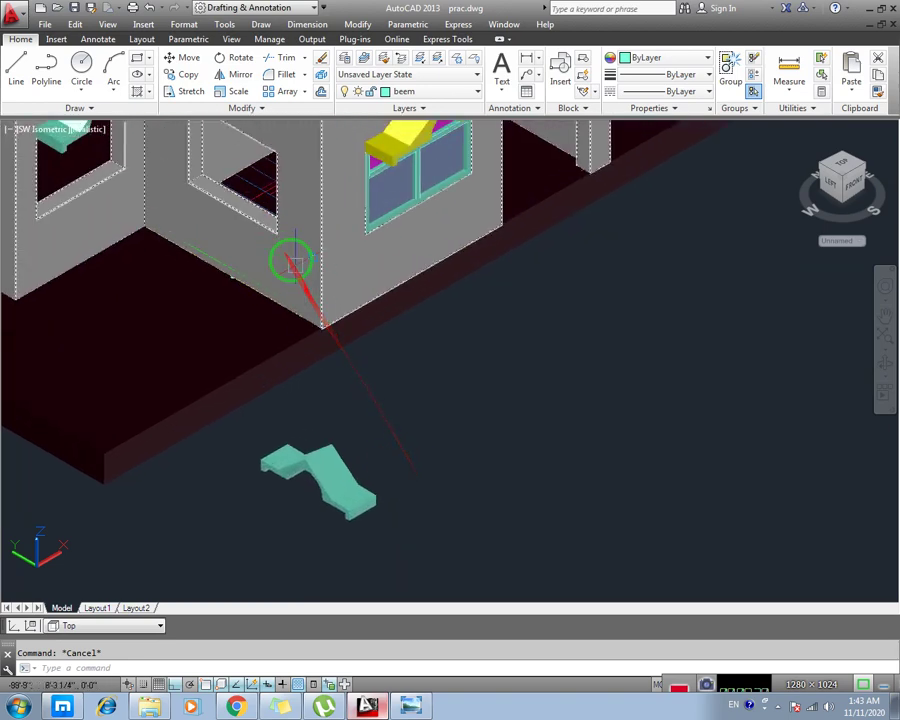
middle_click_drag(313, 233, 319, 283)
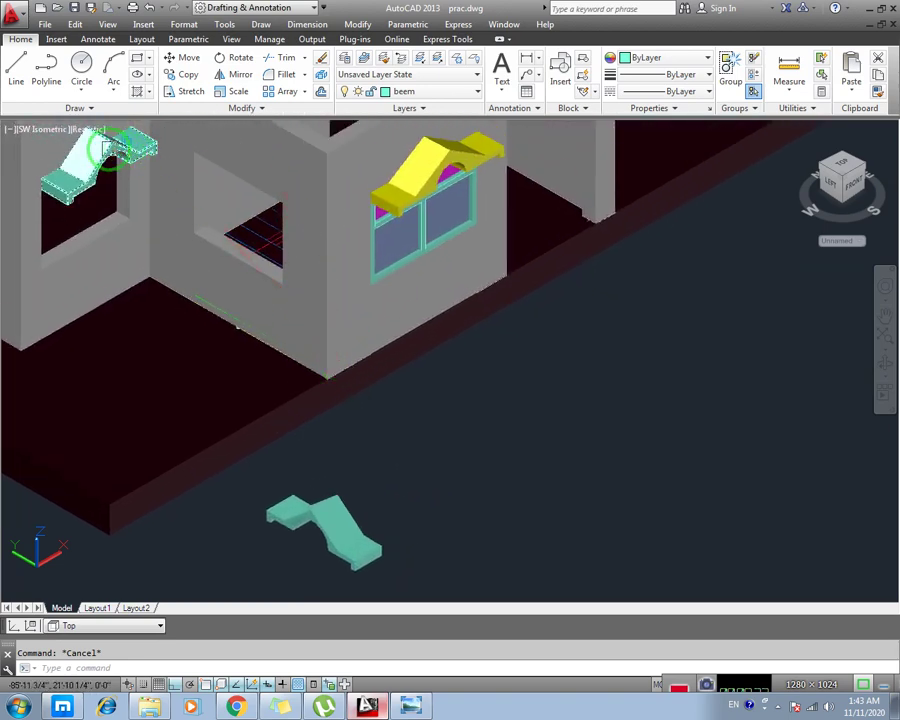
left_click(83, 132)
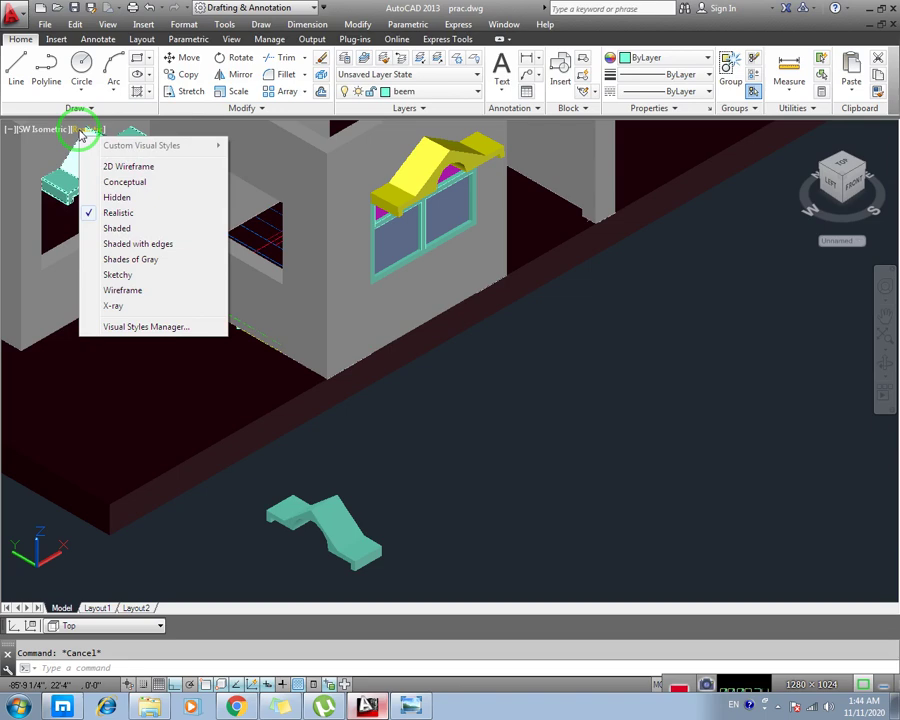
left_click(138, 292)
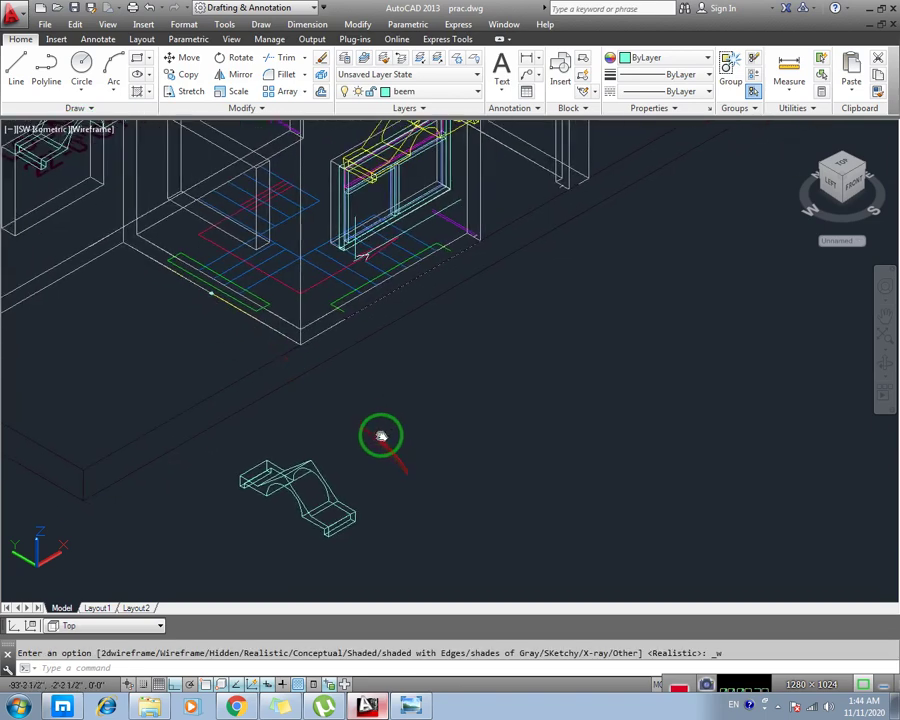
Step: Select the loose beam and start moving it with M from a base point at its bottom
left_click(366, 416)
left_click(315, 492)
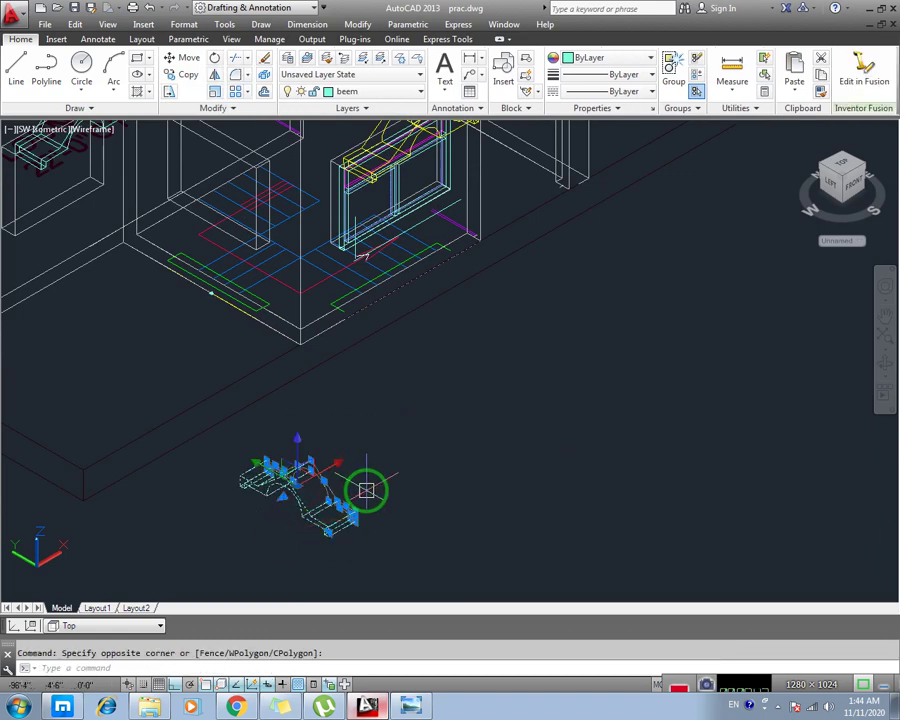
type("M")
key("Return")
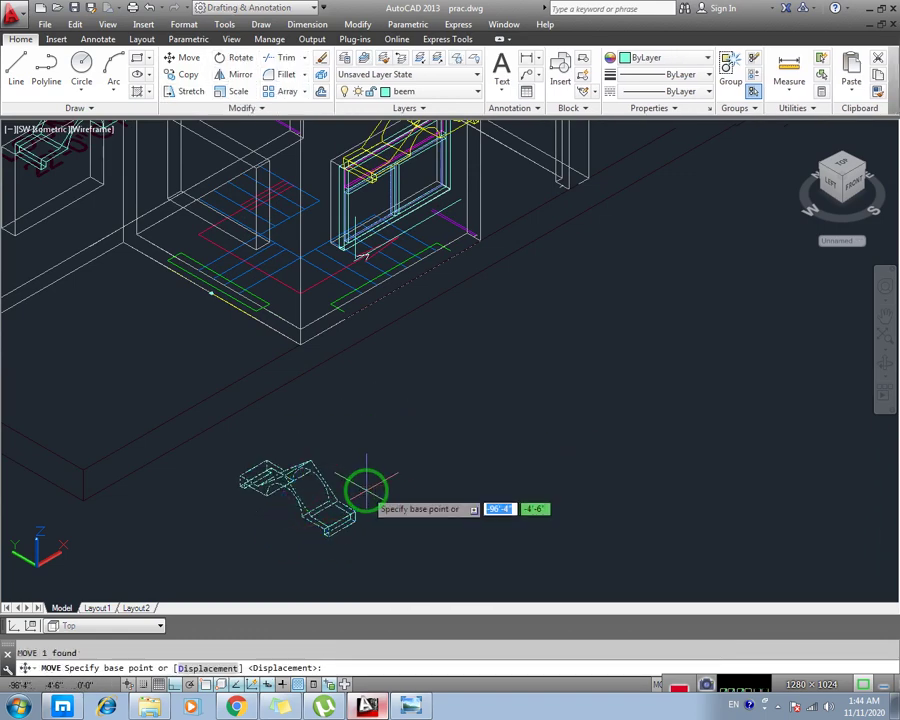
scroll(363, 510, "up", 3)
scroll(330, 565, "up", 2)
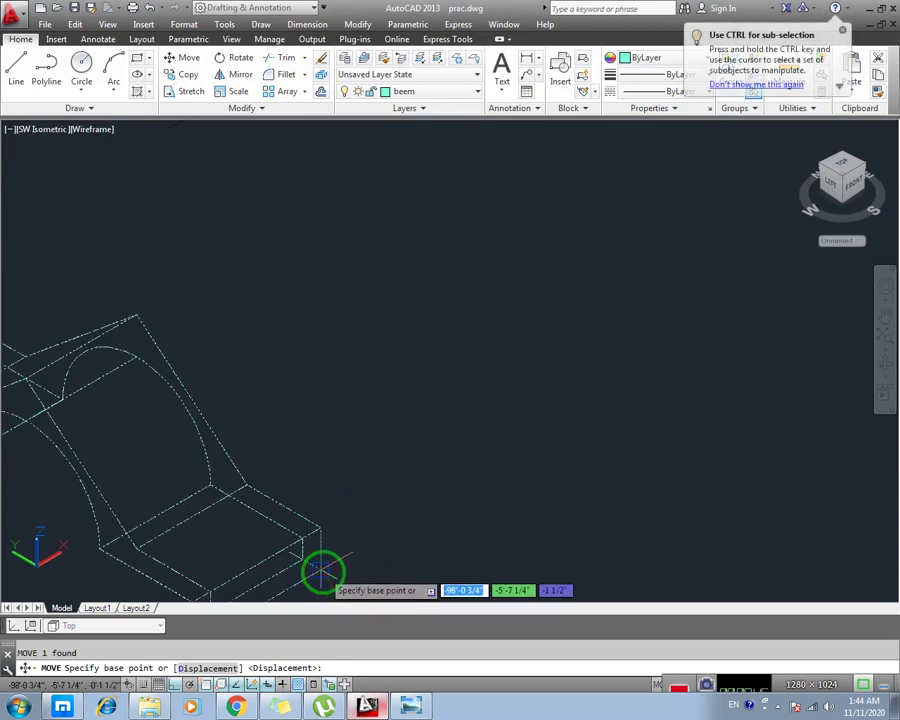
left_click(324, 574)
scroll(227, 362, "down", 3)
scroll(205, 283, "down", 2)
scroll(190, 287, "down", 1)
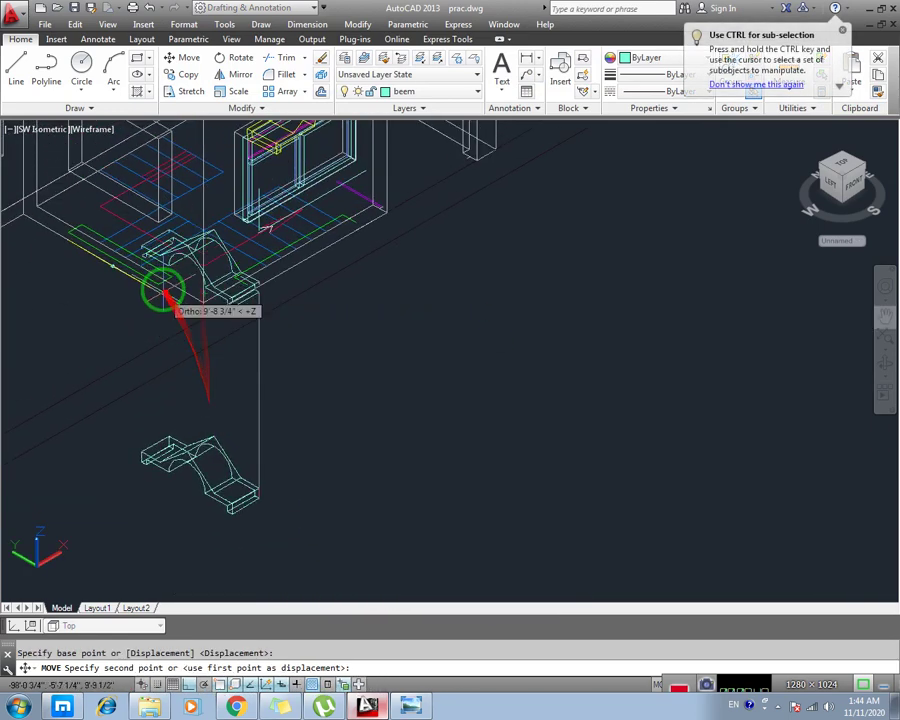
scroll(240, 410, "up", 1)
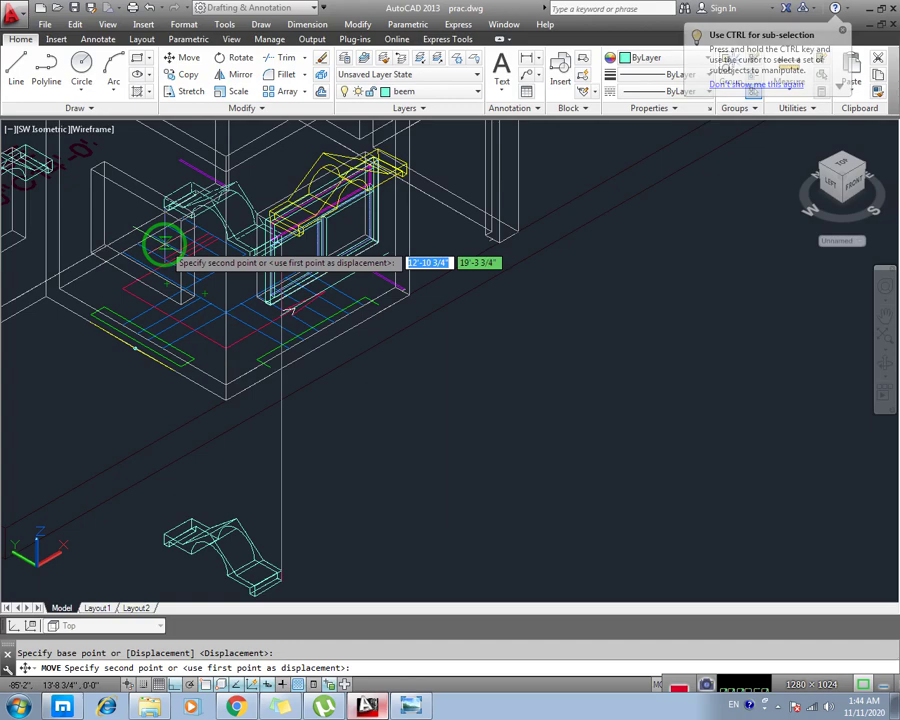
Step: With Ortho off, drop the beam above the middle window opening
key("F8")
scroll(180, 300, "up", 1)
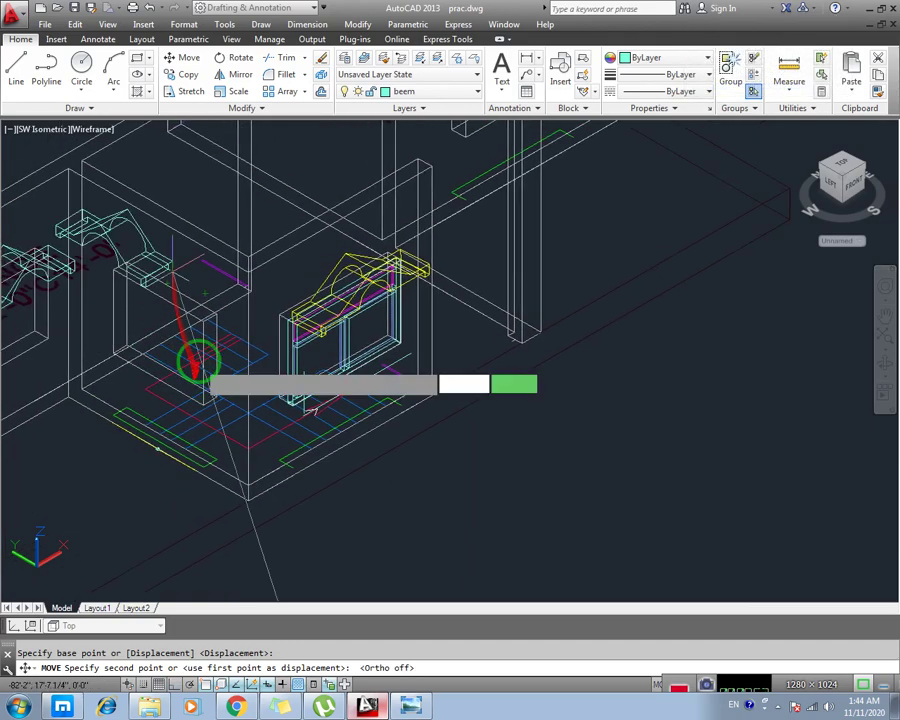
scroll(132, 315, "up", 2)
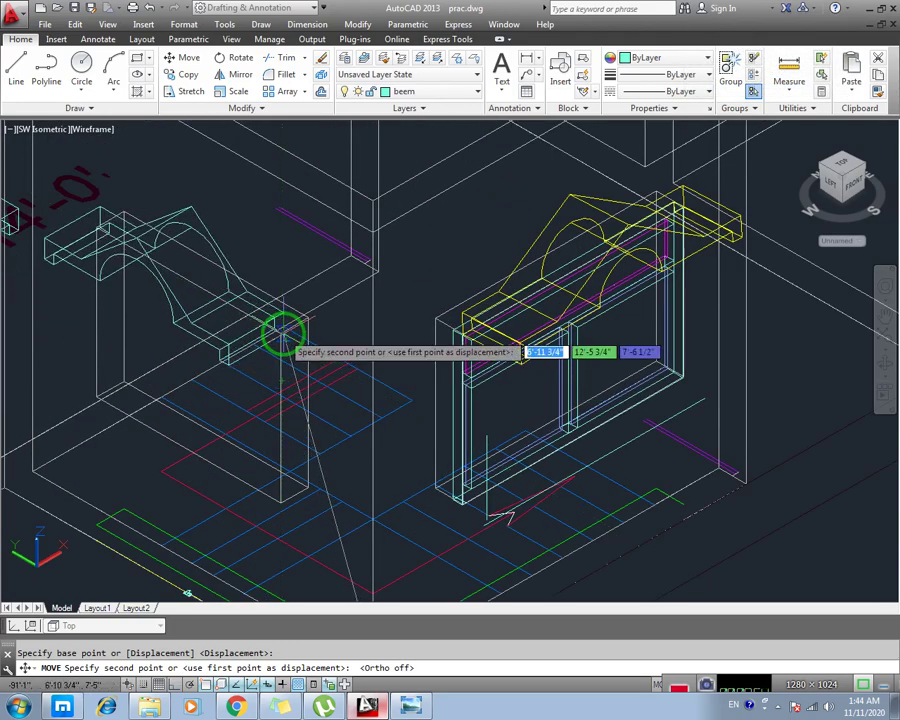
scroll(276, 340, "up", 2)
scroll(300, 330, "up", 1)
scroll(415, 255, "up", 1)
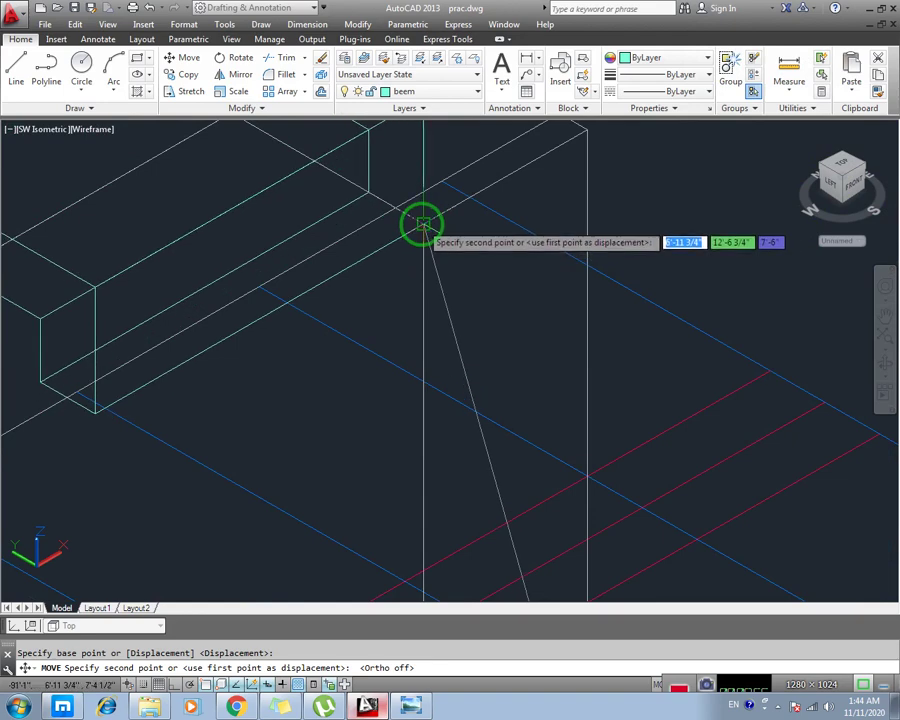
left_click(422, 224)
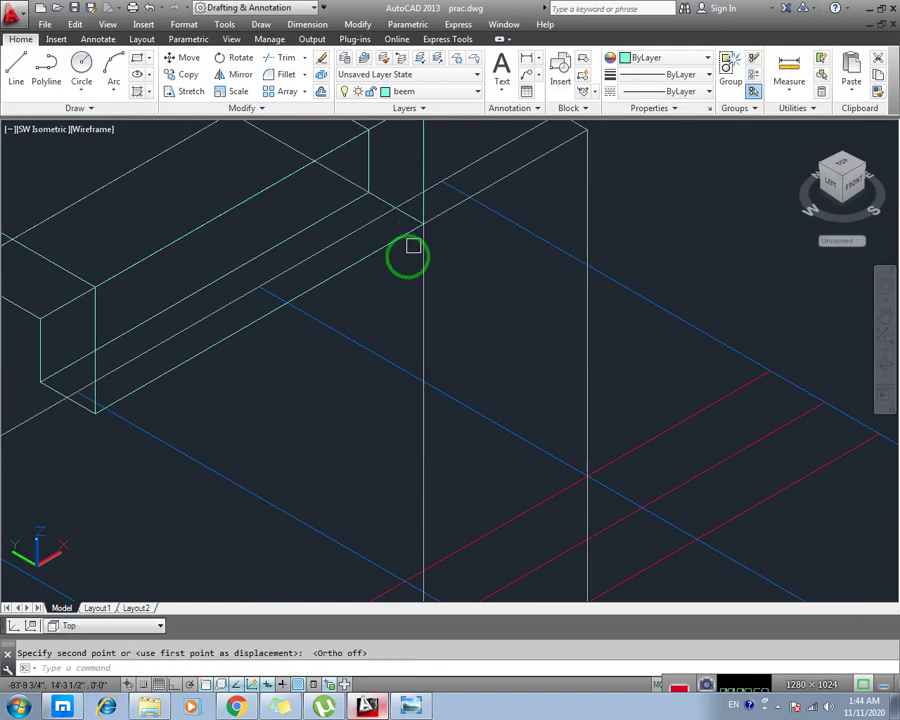
key("Escape")
scroll(370, 360, "down", 3)
scroll(307, 382, "down", 2)
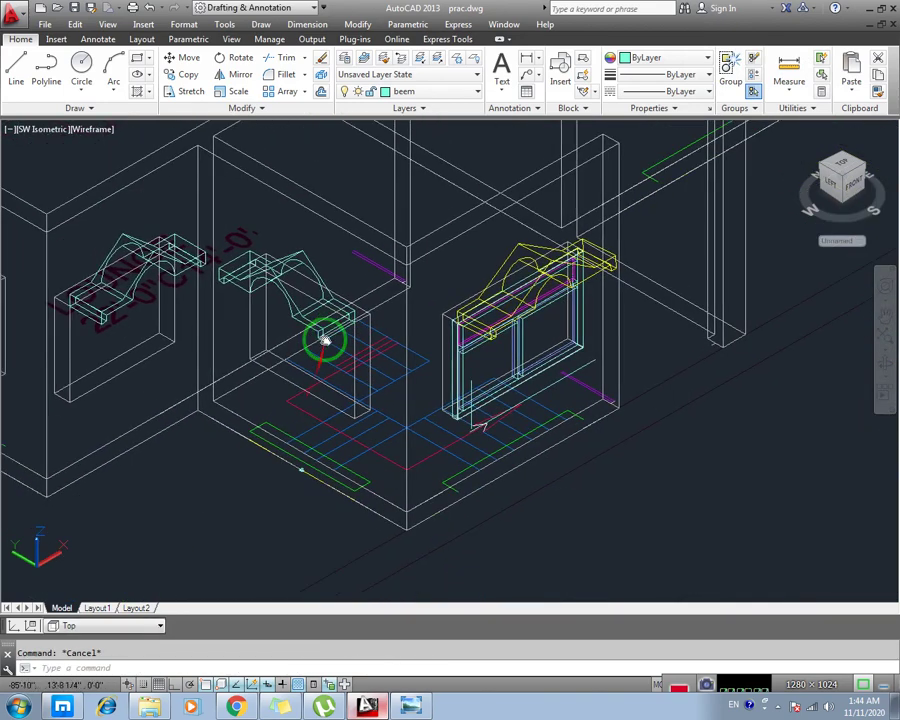
Step: Switch the visual style back to Realistic
left_click(88, 131)
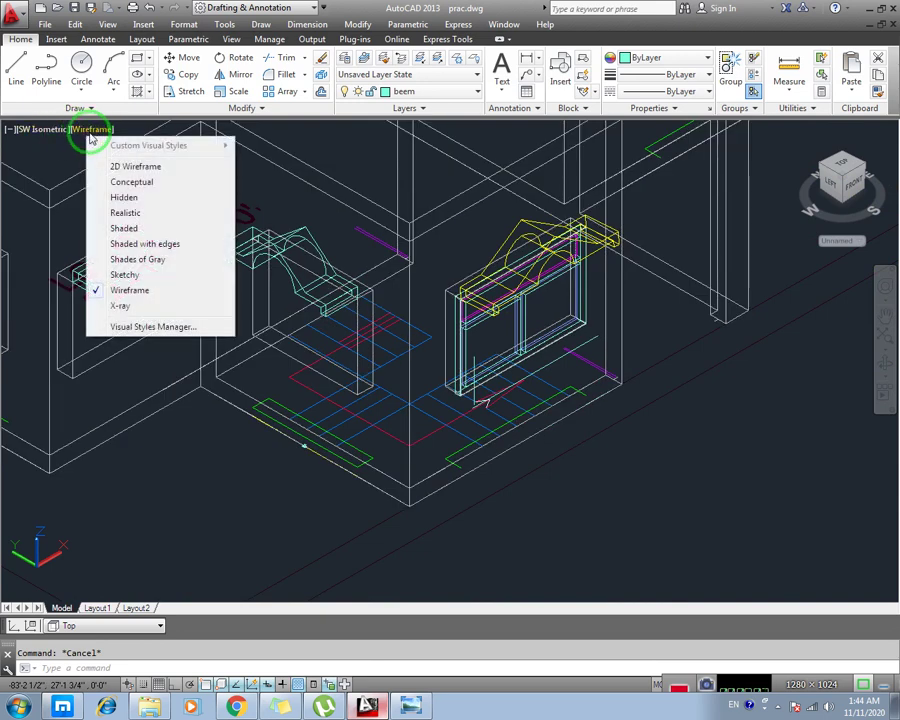
left_click(126, 213)
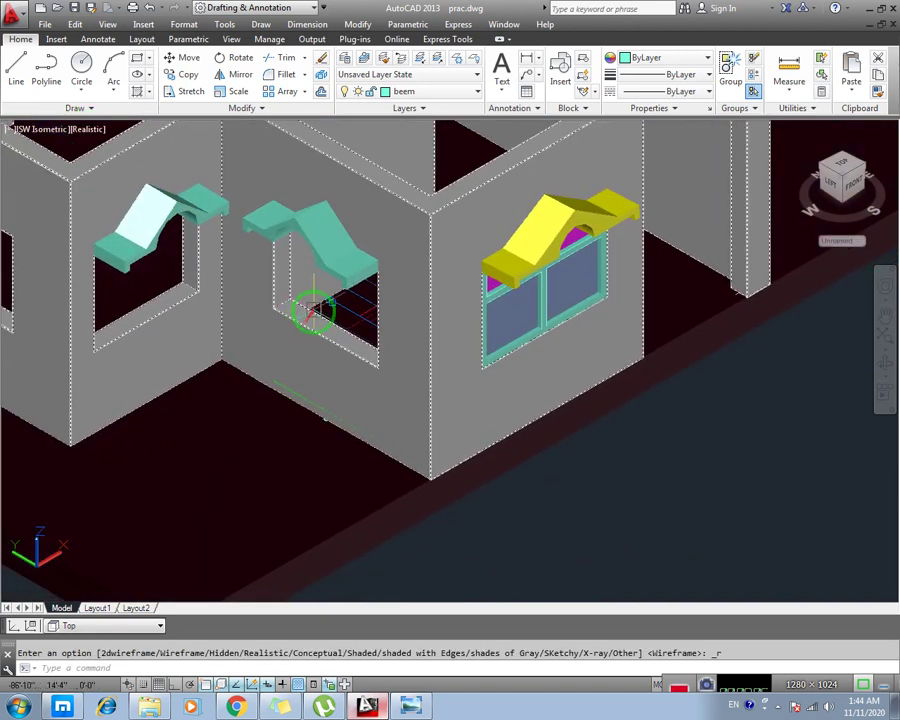
scroll(305, 320, "down", 2)
scroll(297, 347, "down", 2)
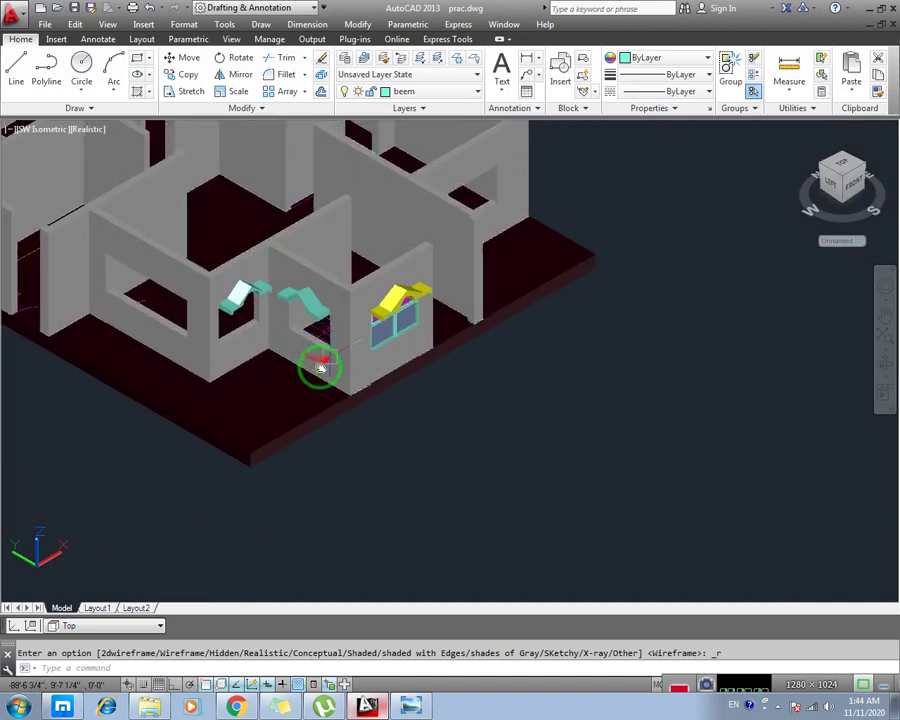
scroll(324, 356, "up", 1)
scroll(304, 358, "up", 2)
Step: Recolour the cyan window beams Yellow, then orbit to view the result
left_click(258, 305)
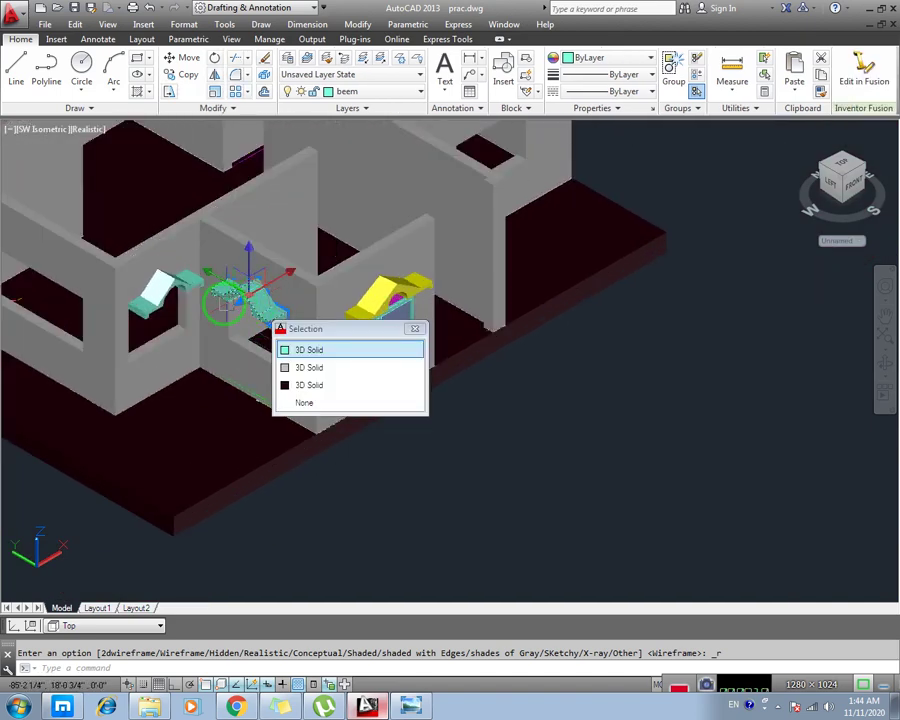
left_click(309, 367)
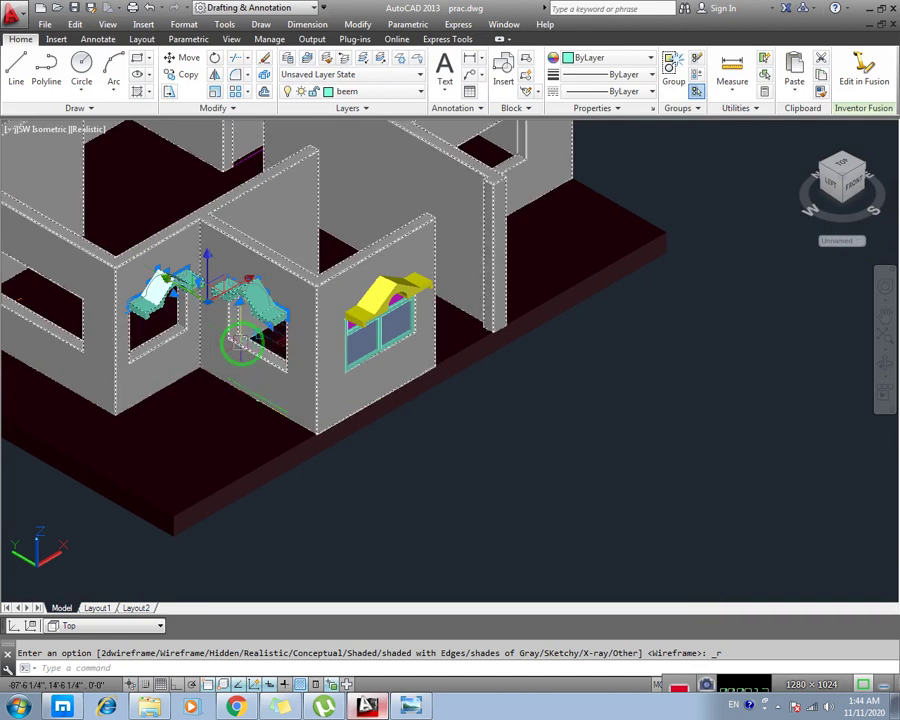
left_click(634, 60)
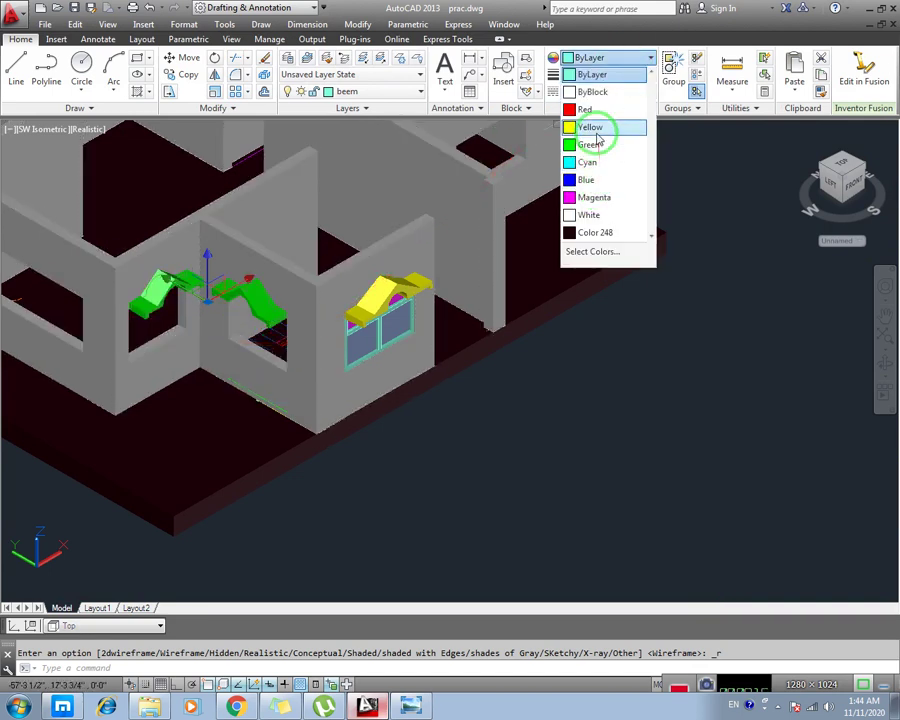
left_click(597, 133)
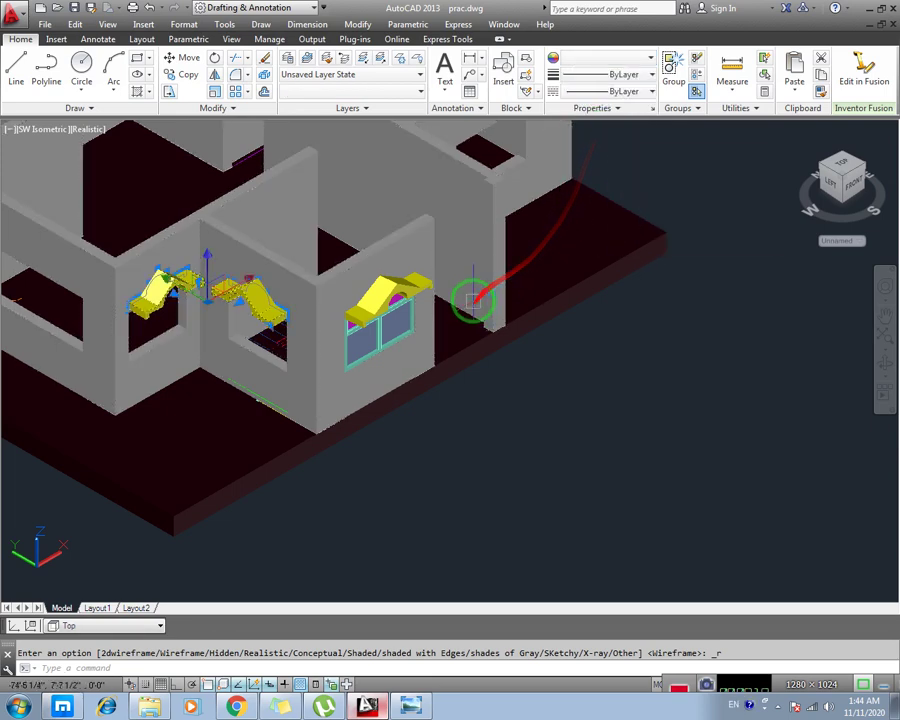
key("Escape")
mouse_move(290, 355)
middle_mouse_down("shift")
mouse_move(350, 330)
mouse_move(360, 350)
mouse_move(400, 350)
mouse_move(345, 333)
middle_mouse_up("shift")
scroll(345, 333, "up", 2)
scroll(311, 351, "up", 1)
scroll(281, 367, "up", 1)
mouse_move(270, 355)
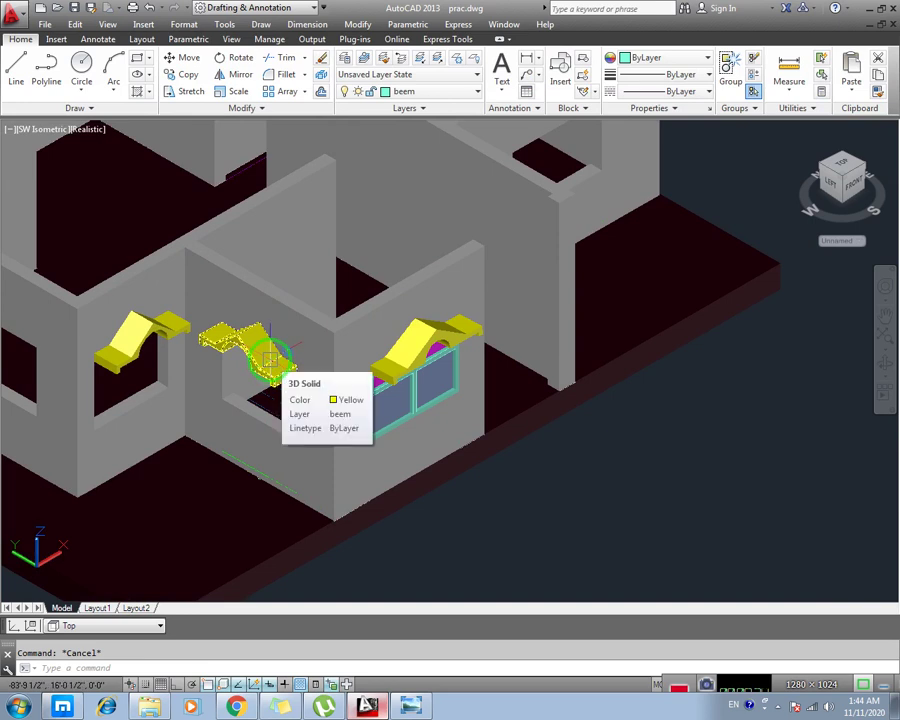